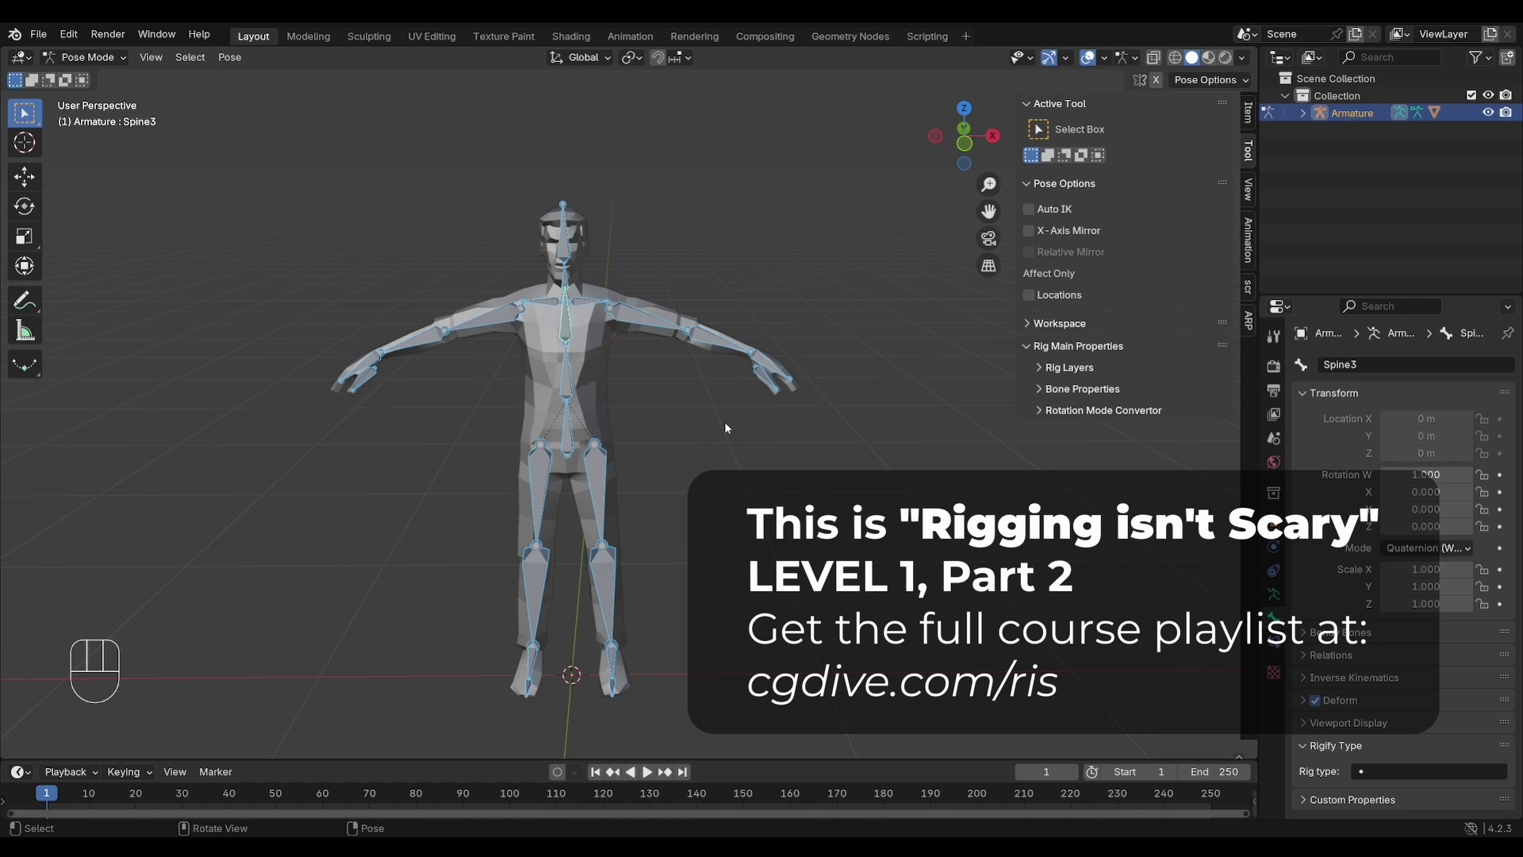
Show the Add Constraint (with Targets) menu and view the FK versus IK leg demo scene.
key(shift+ctrl+c)
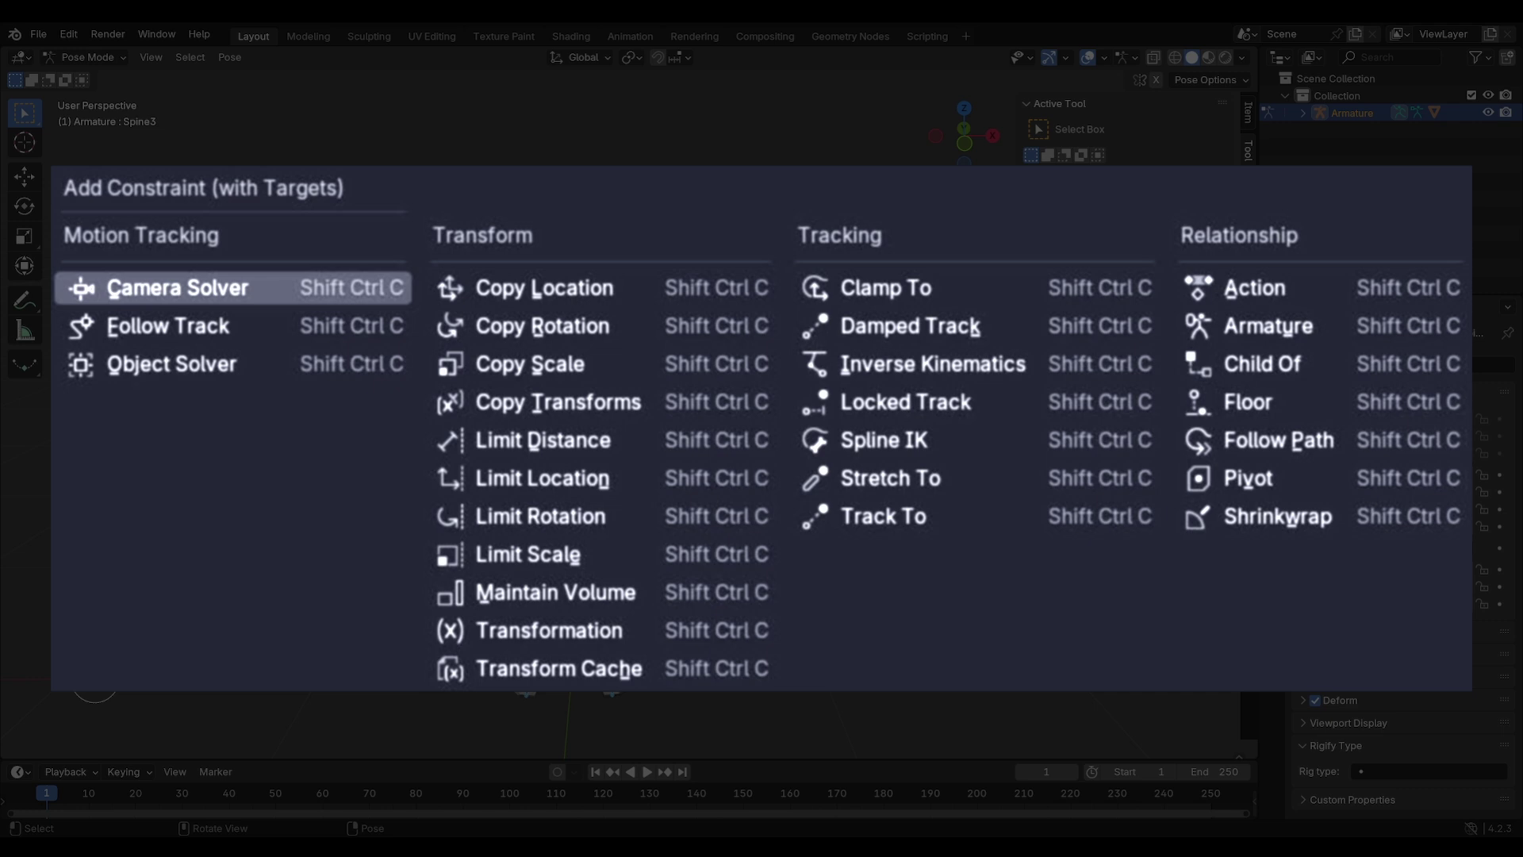
middle_drag(603, 429, 530, 420)
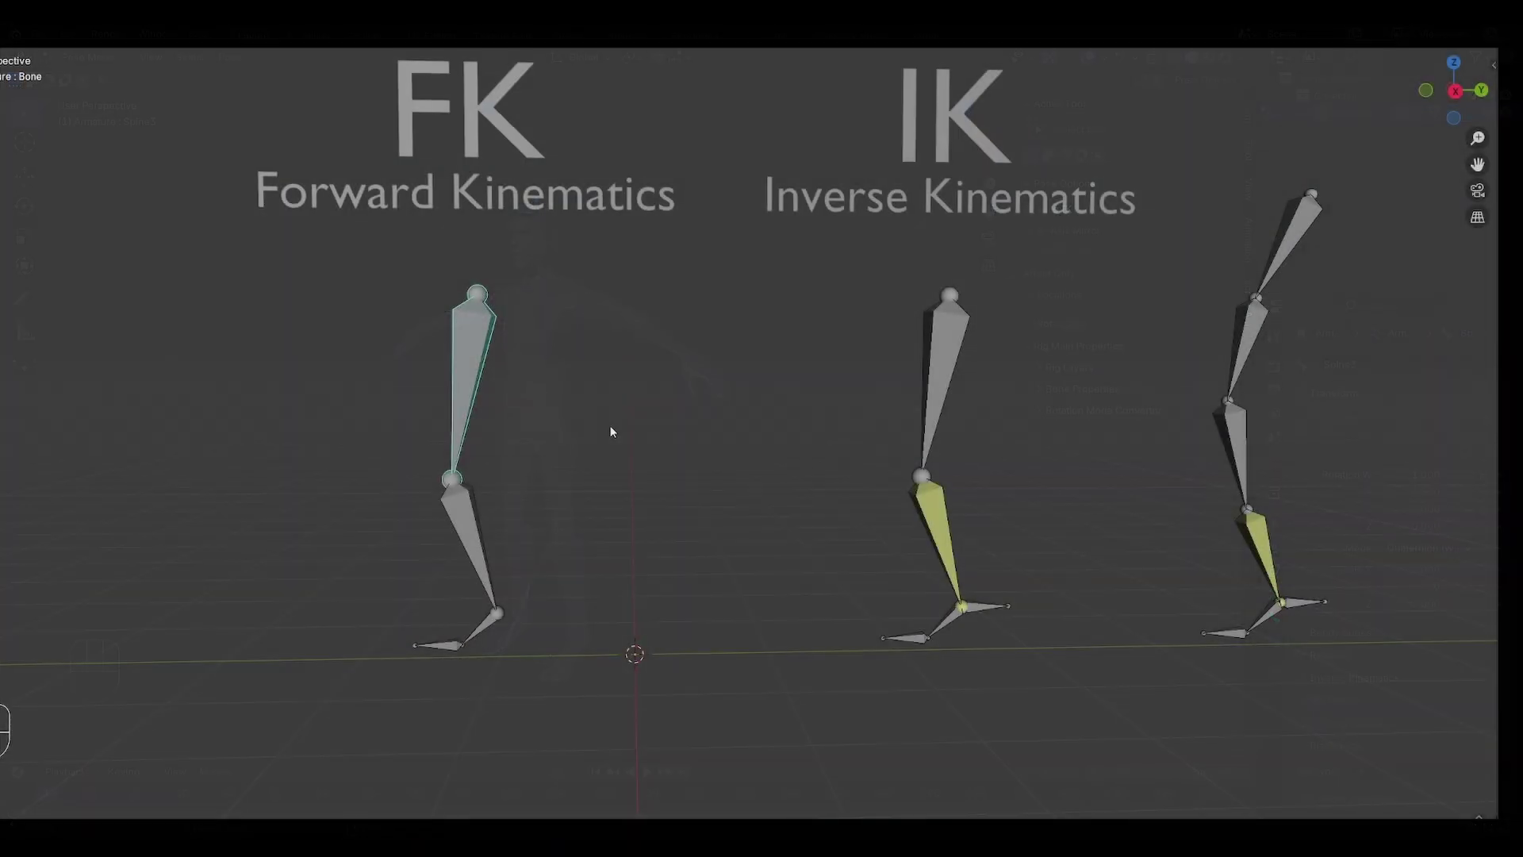
Rotate the FK thigh and shin to show forward-kinematics bending, cancelling the shin rotation.
click(524, 438)
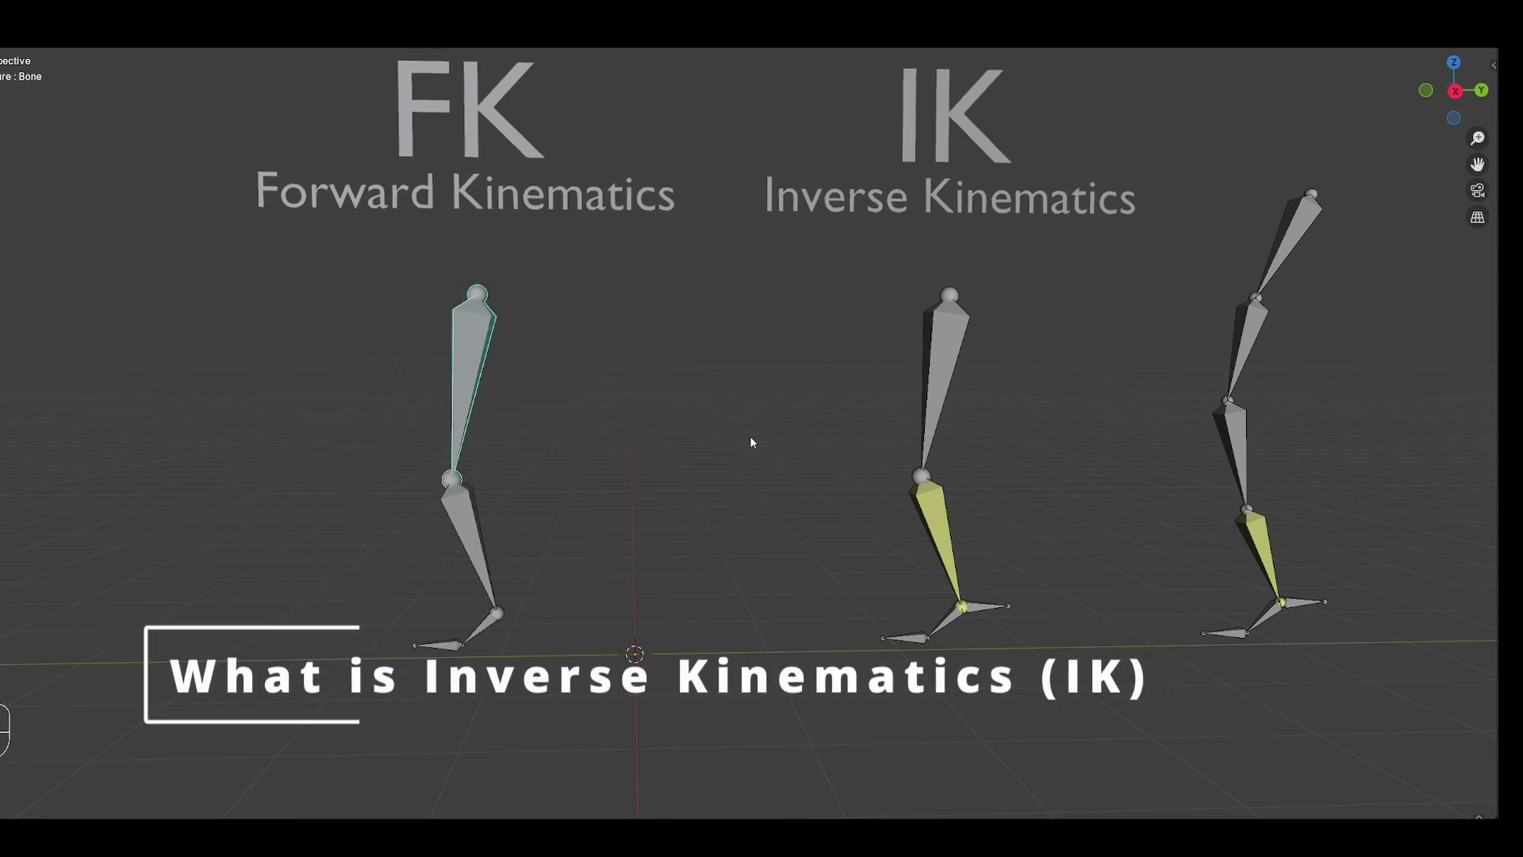
key(r)
key(r)
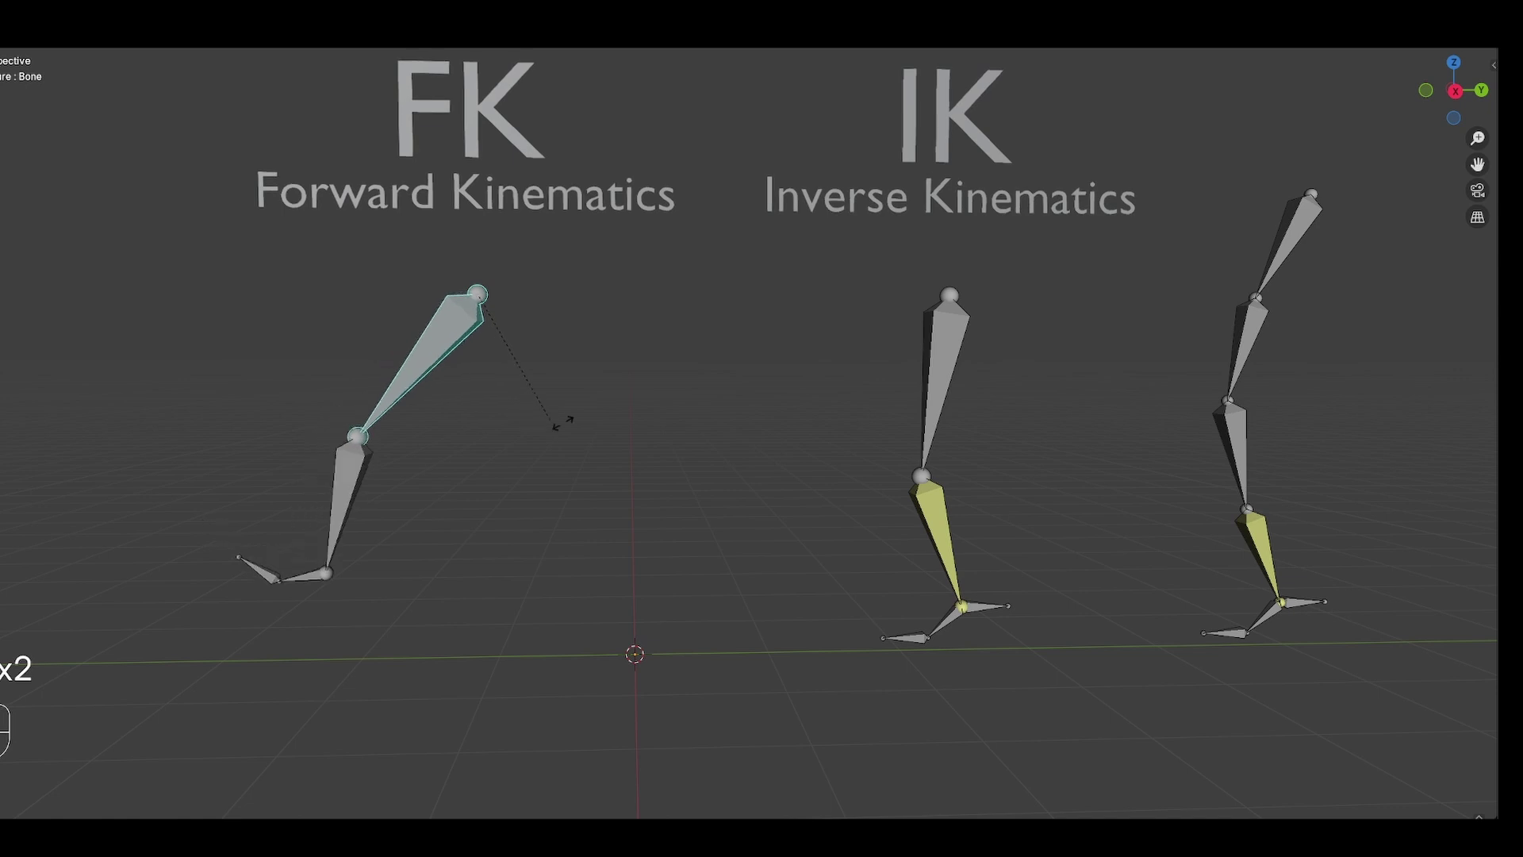
click(607, 441)
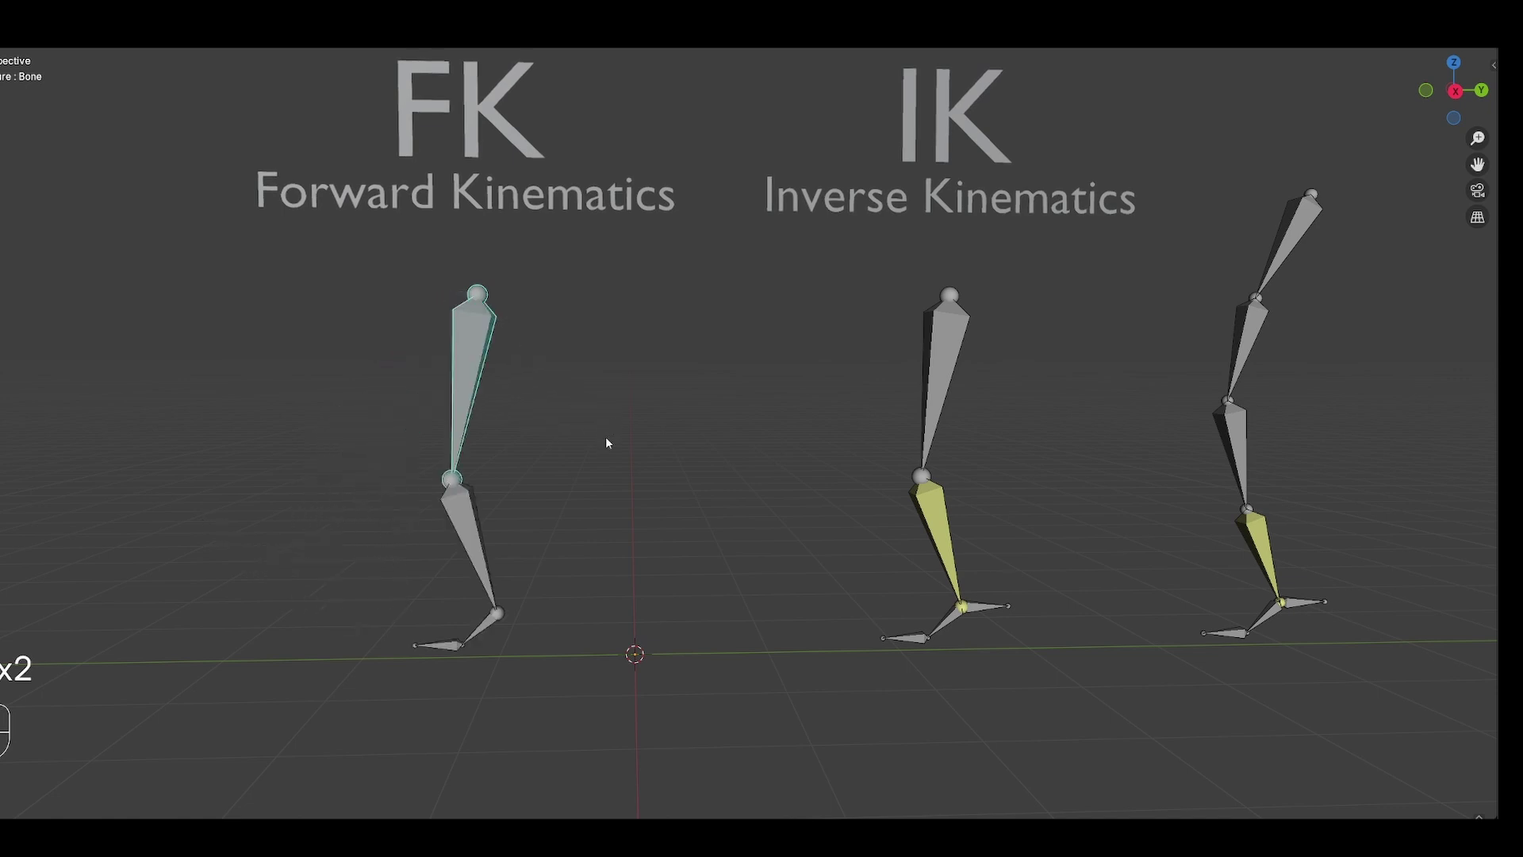
click(482, 530)
key(r)
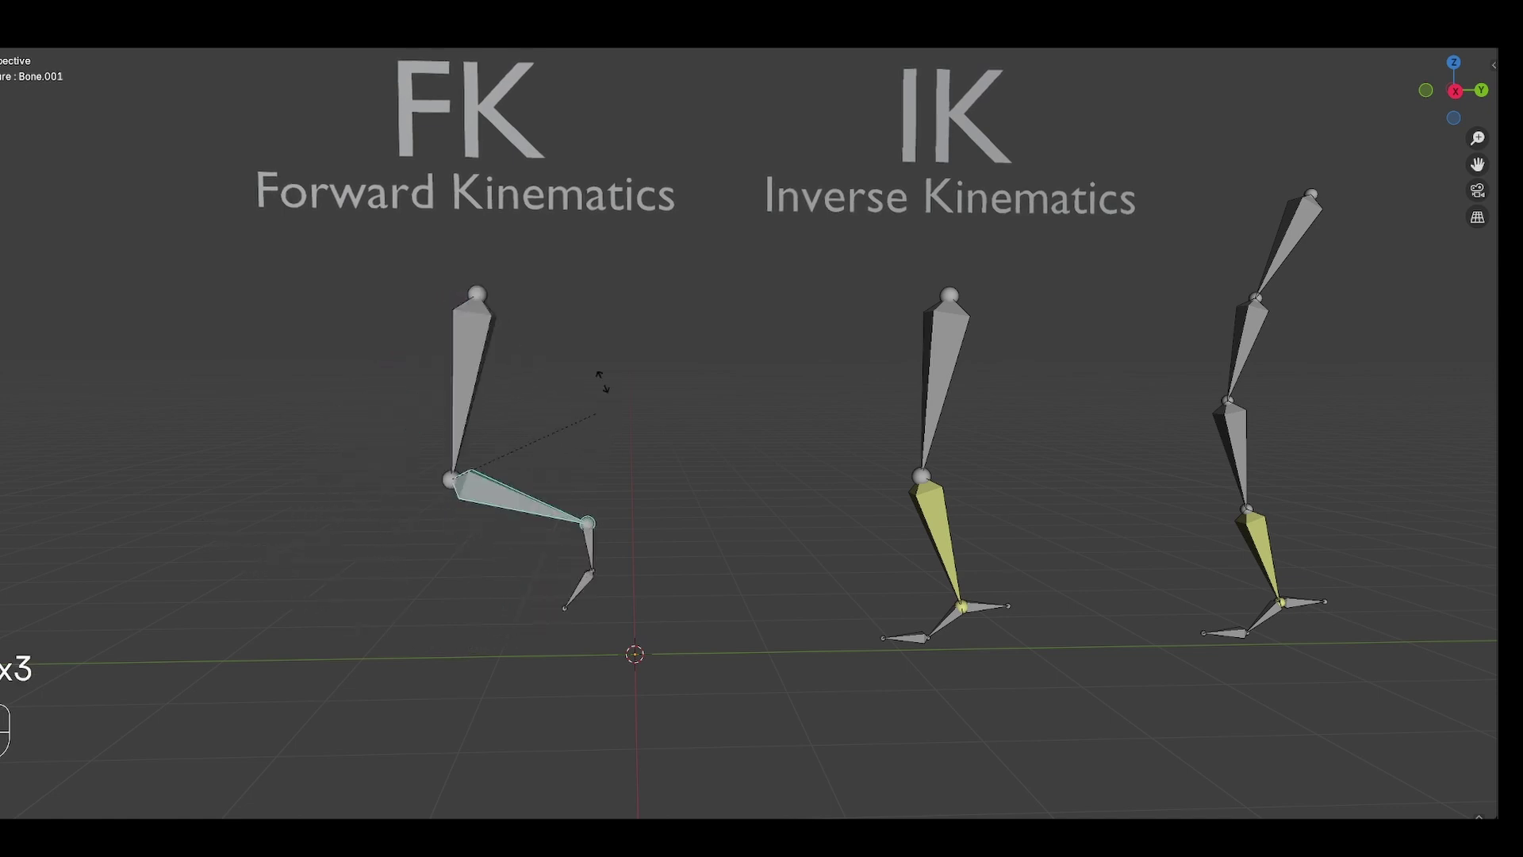
right_click(605, 509)
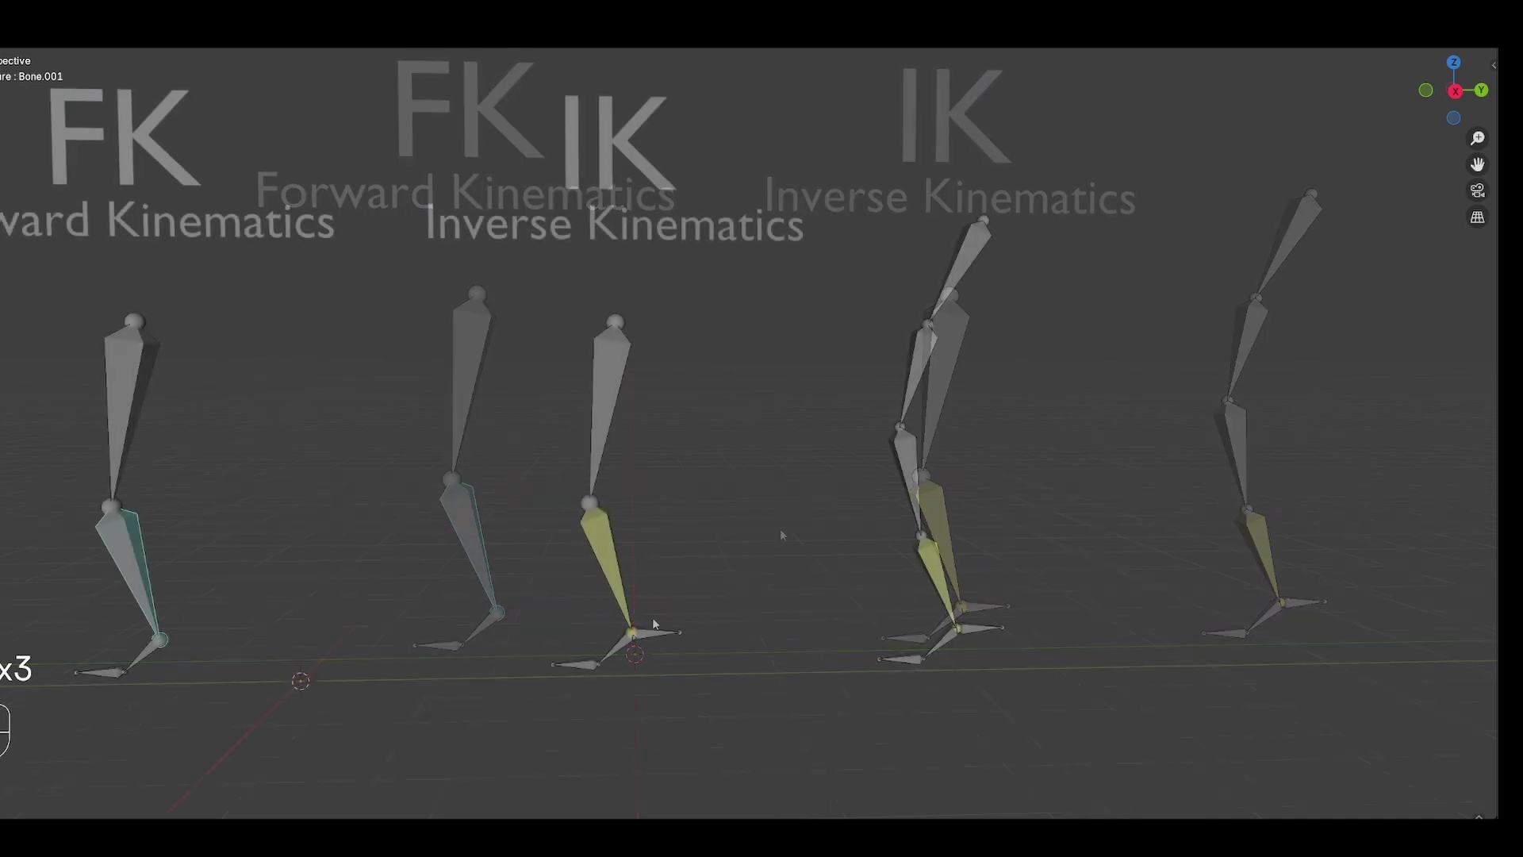
Pull the foot bones of the middle and right IK legs to bend them, cancelling each move.
click(657, 633)
key(g)
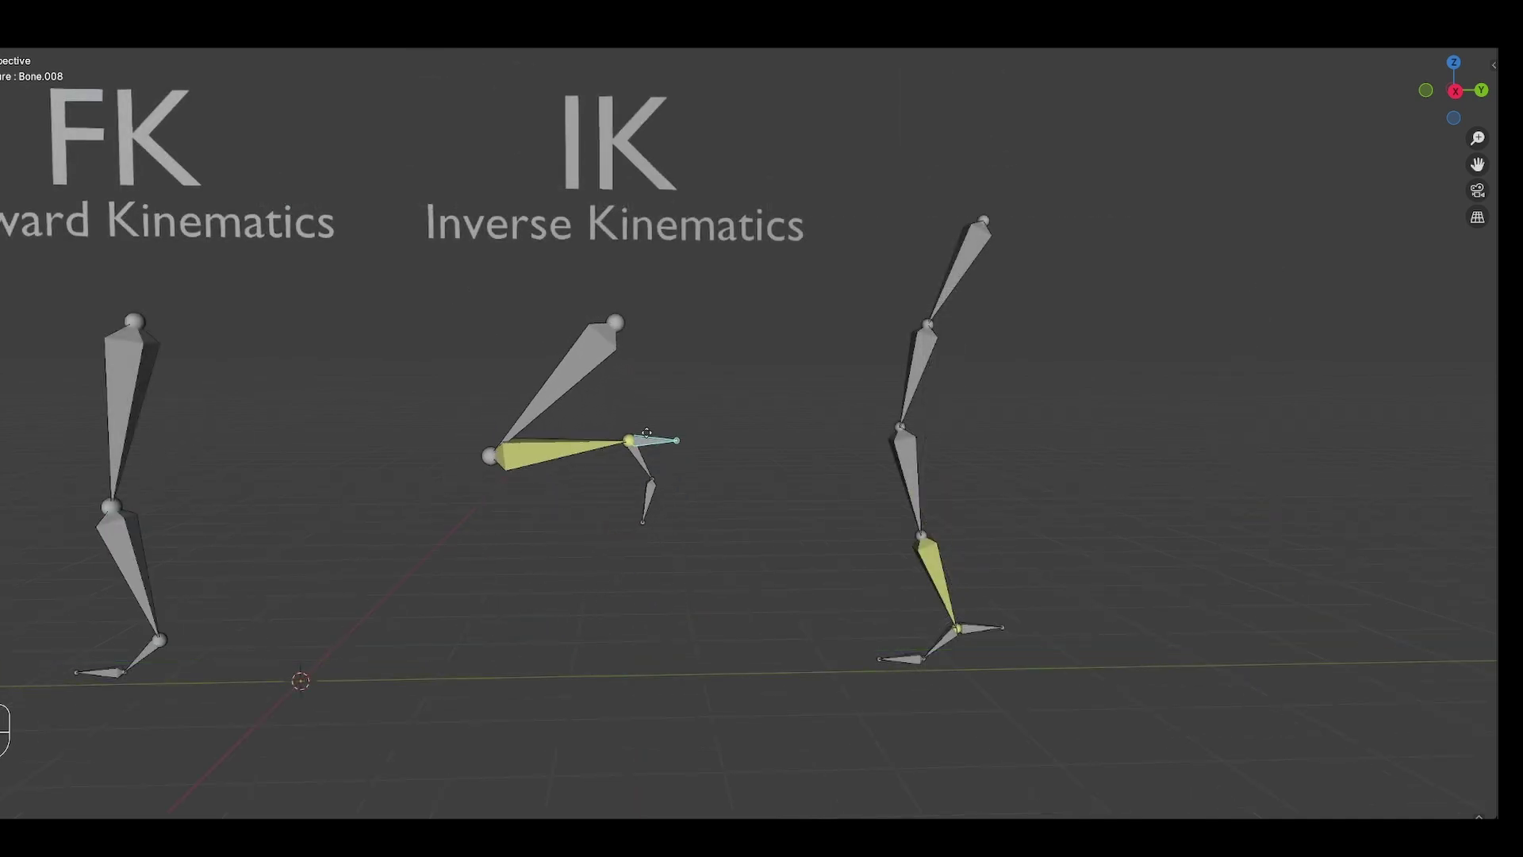
right_click(614, 547)
key(g)
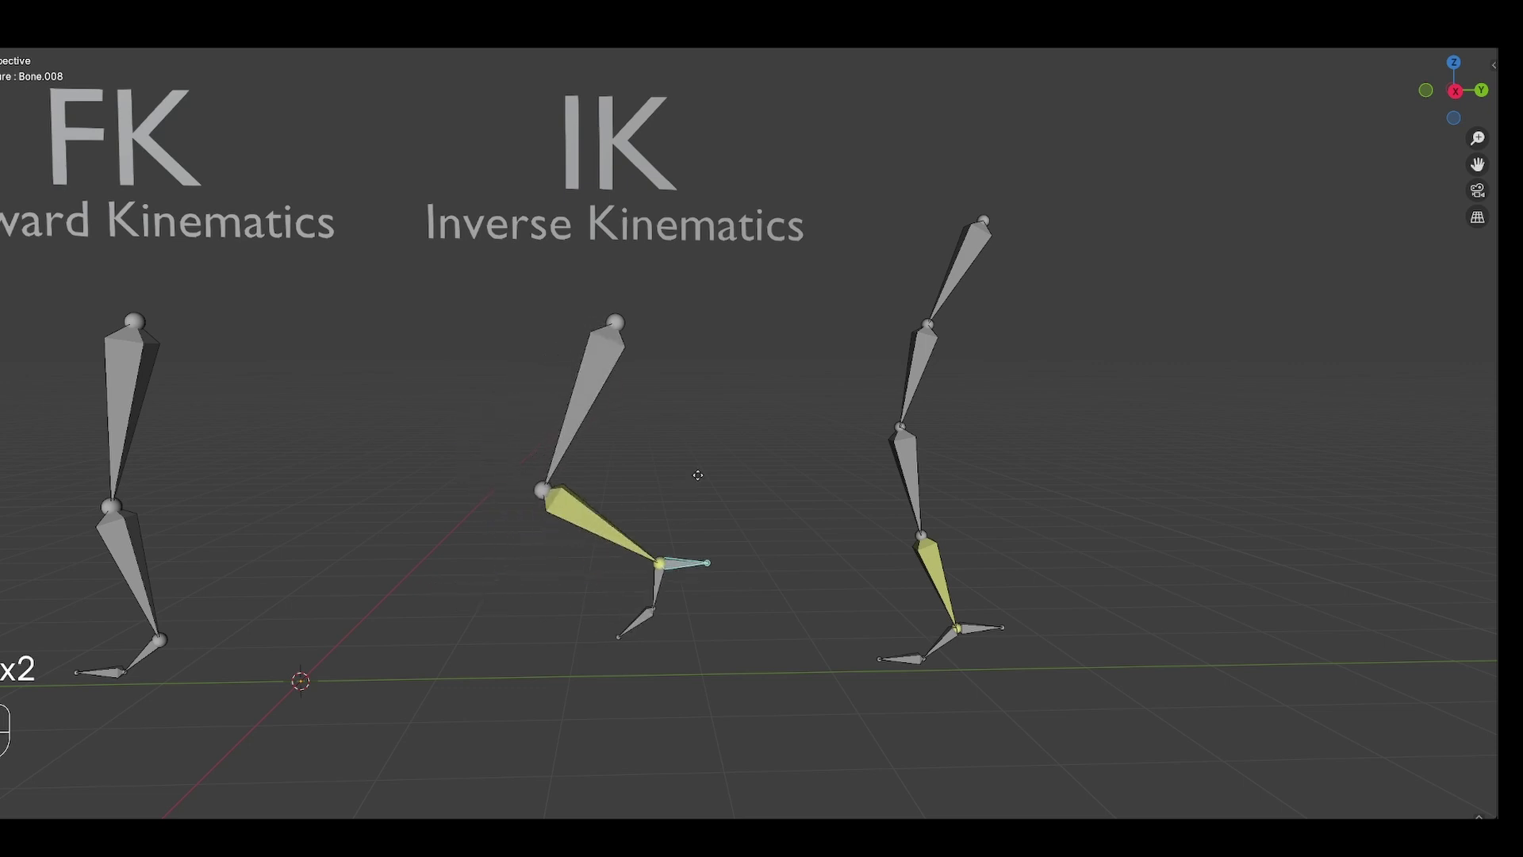
right_click(649, 504)
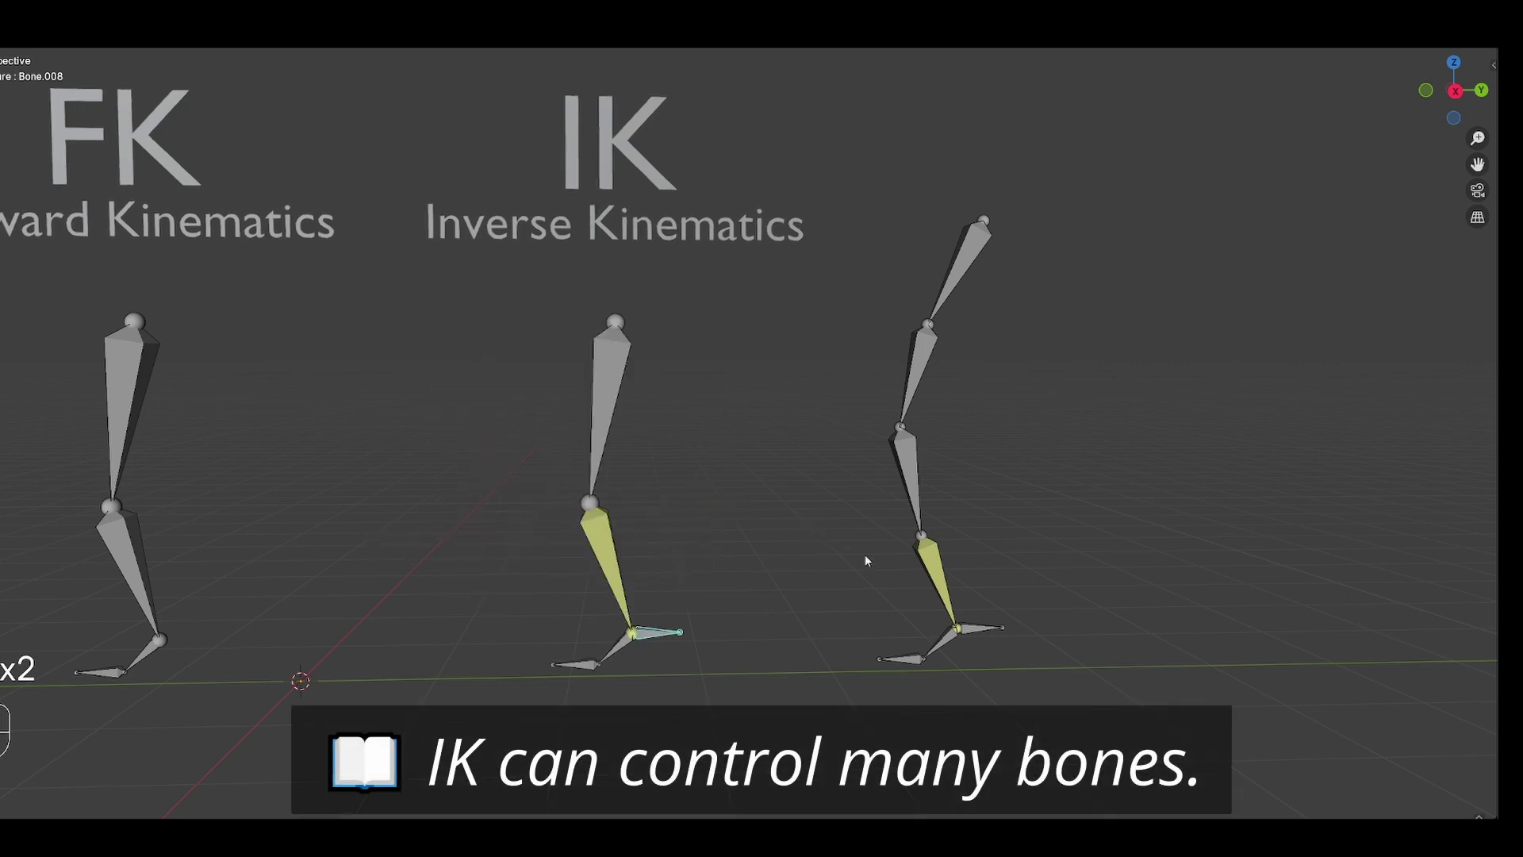
click(981, 627)
key(g)
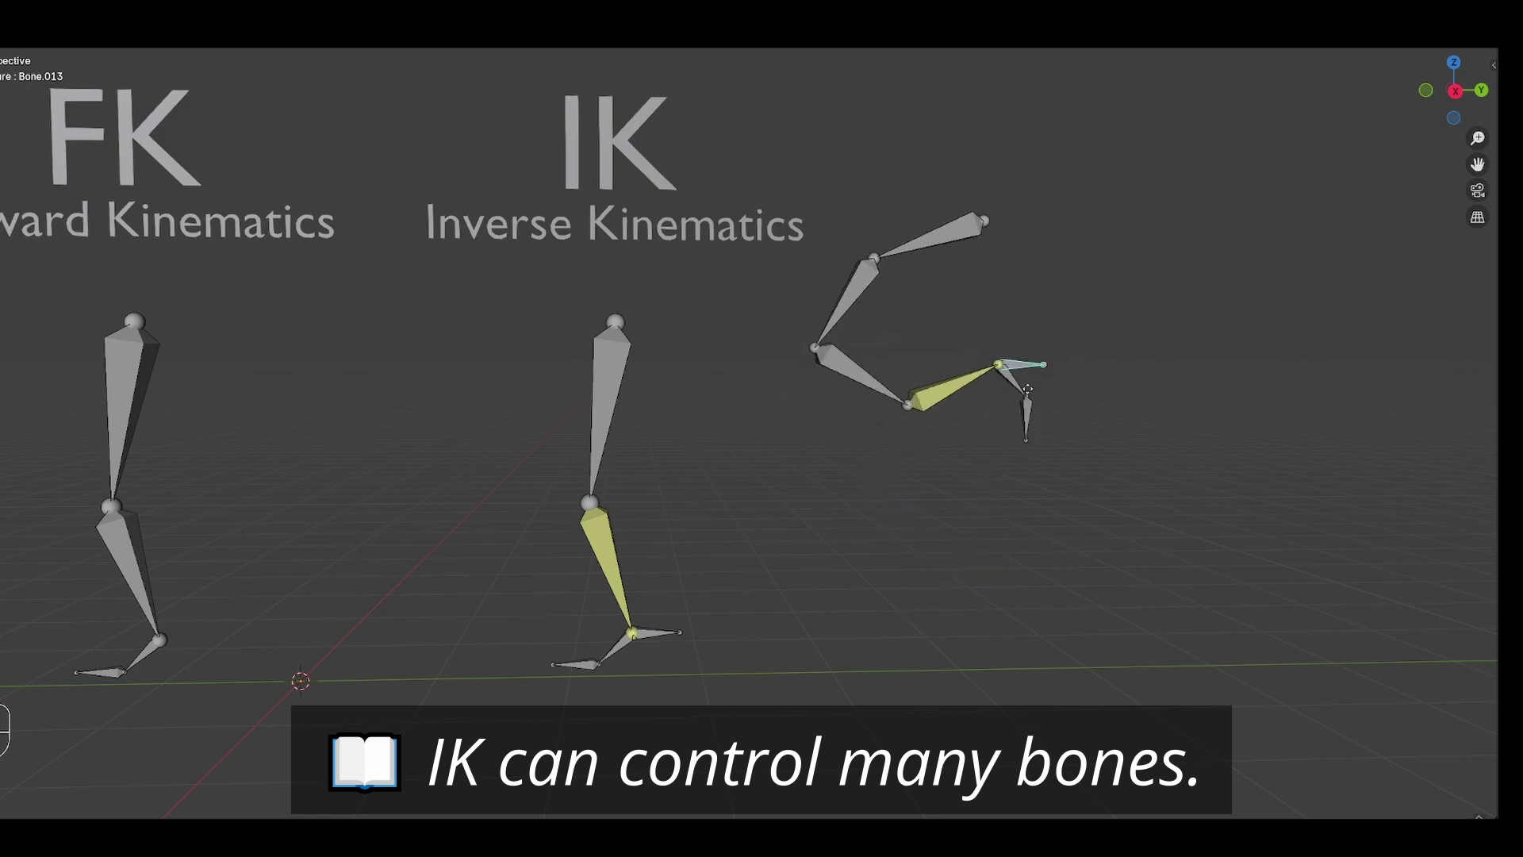
right_click(1009, 497)
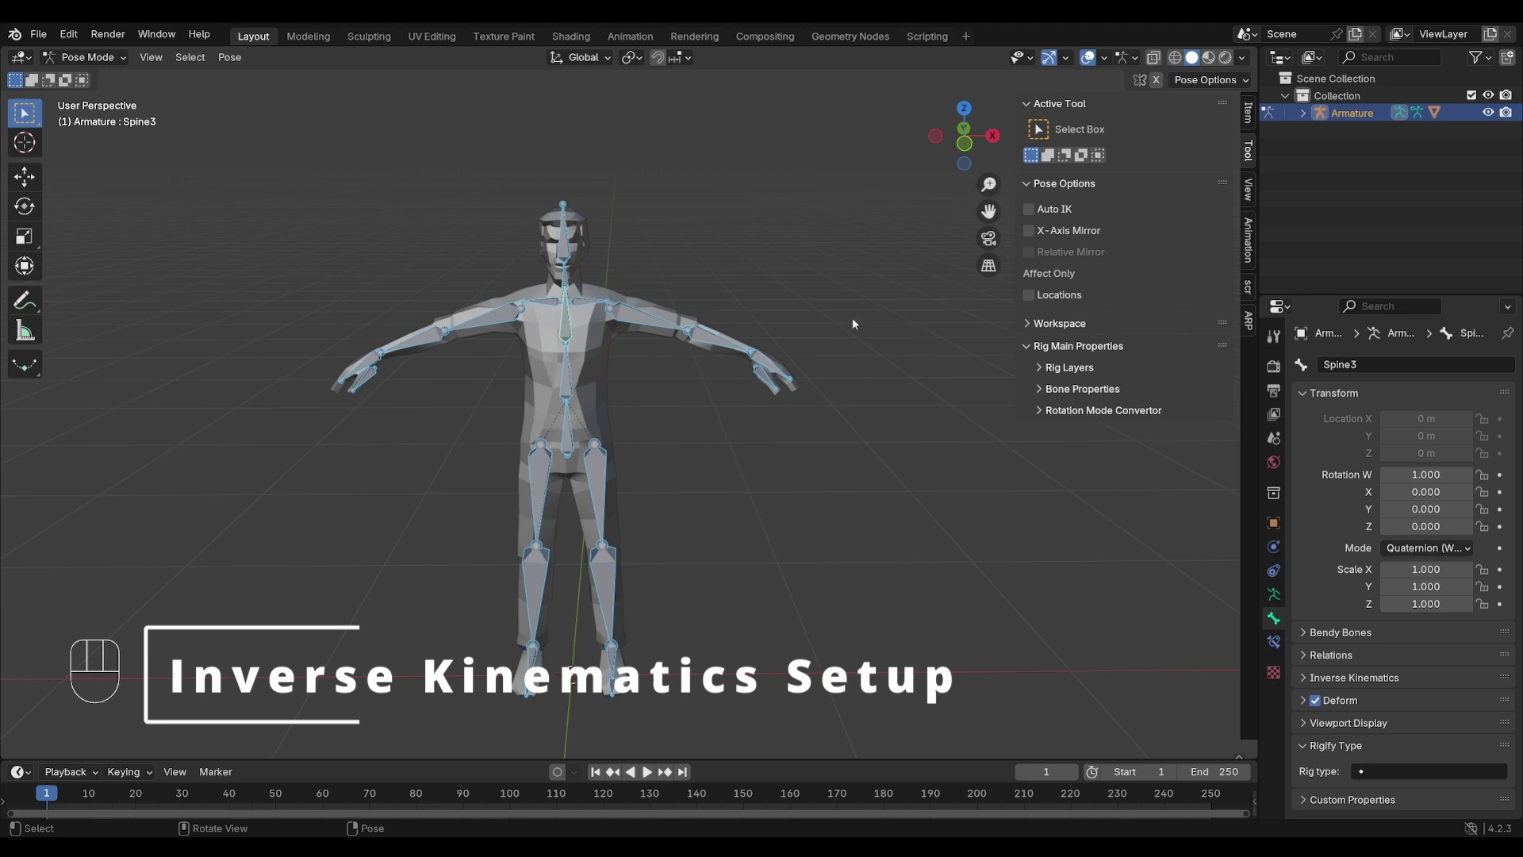
Orbit to a three-quarter view and switch the armature to Edit Mode.
middle_drag(850, 330, 642, 542)
click(88, 57)
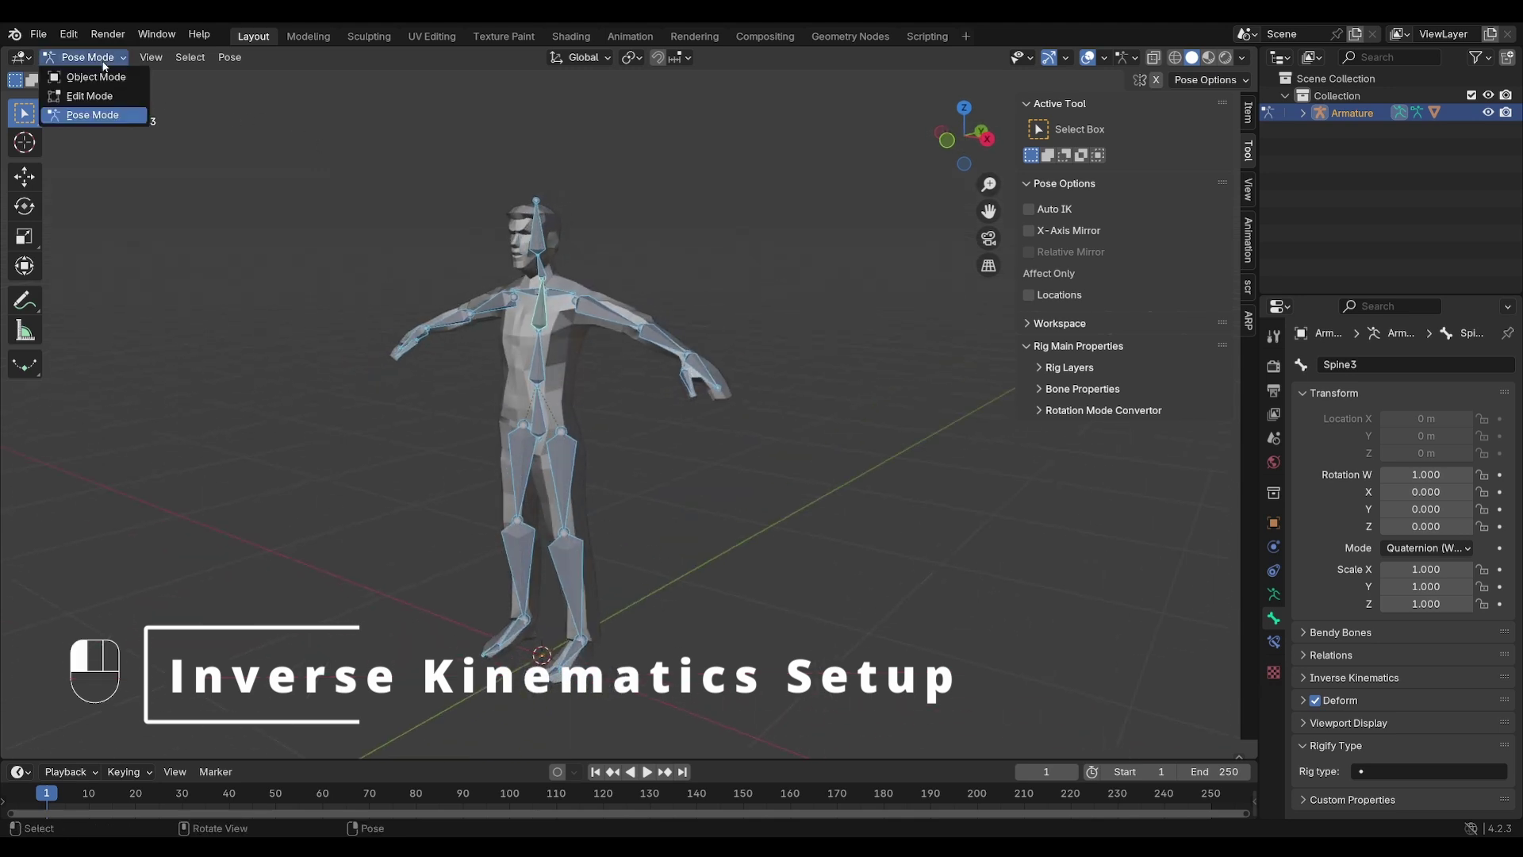
click(84, 95)
scroll(582, 568, up, 4)
Annotate the left shin and thigh, erase the marks, and frame the feet.
key(d)
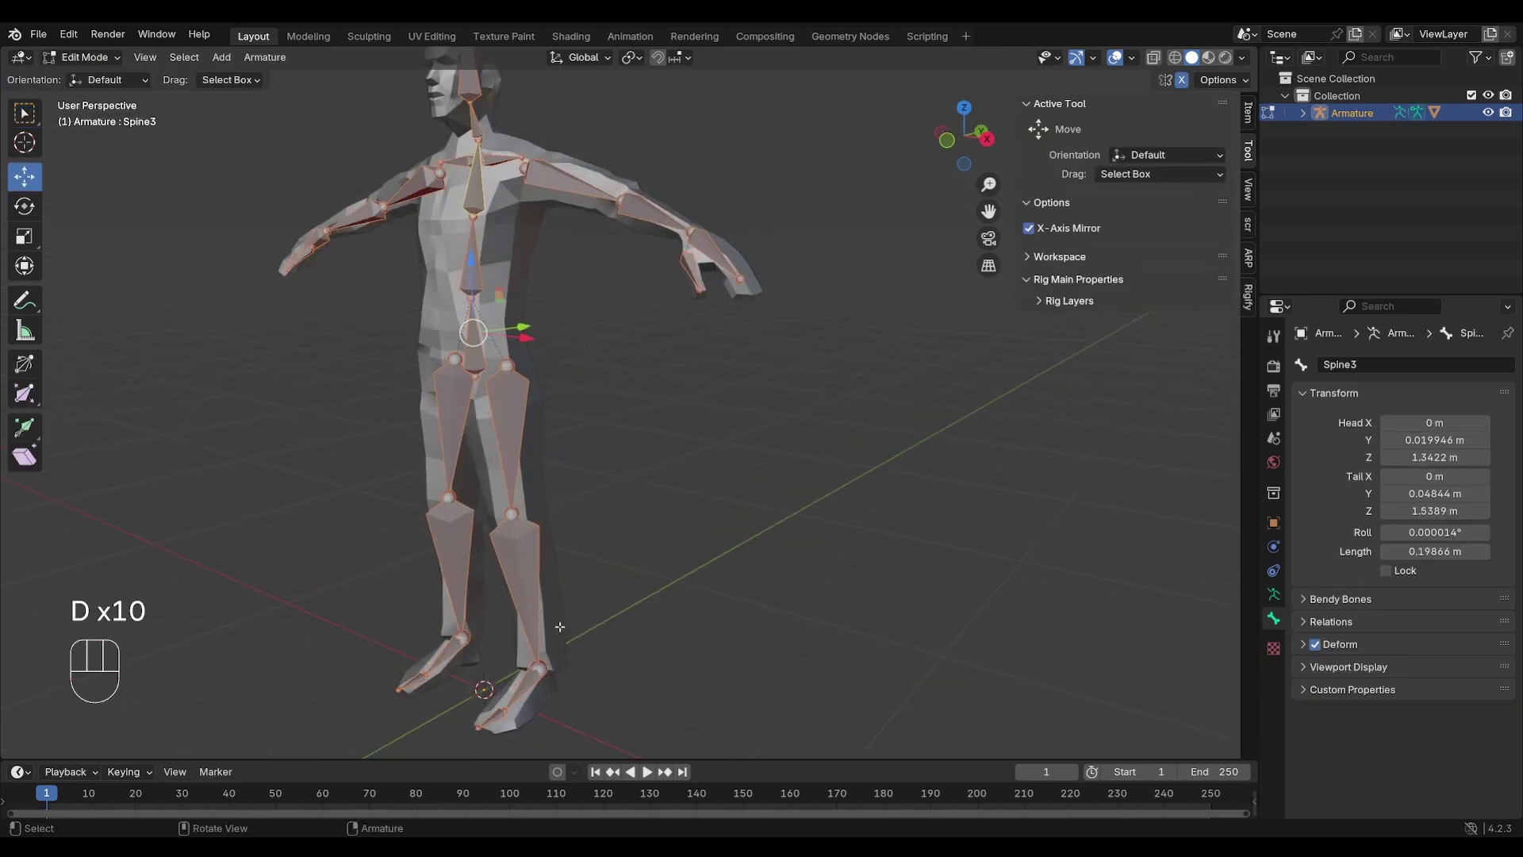
drag(505, 589, 554, 587)
drag(489, 425, 548, 431)
right_drag(553, 434, 616, 626)
middle_drag(616, 625, 559, 674)
shift+middle_drag(559, 674, 530, 626)
scroll(529, 626, up, 2)
Select the shin.L ankle joint, test-move and cancel it, then return to box selection.
click(506, 639)
key(g)
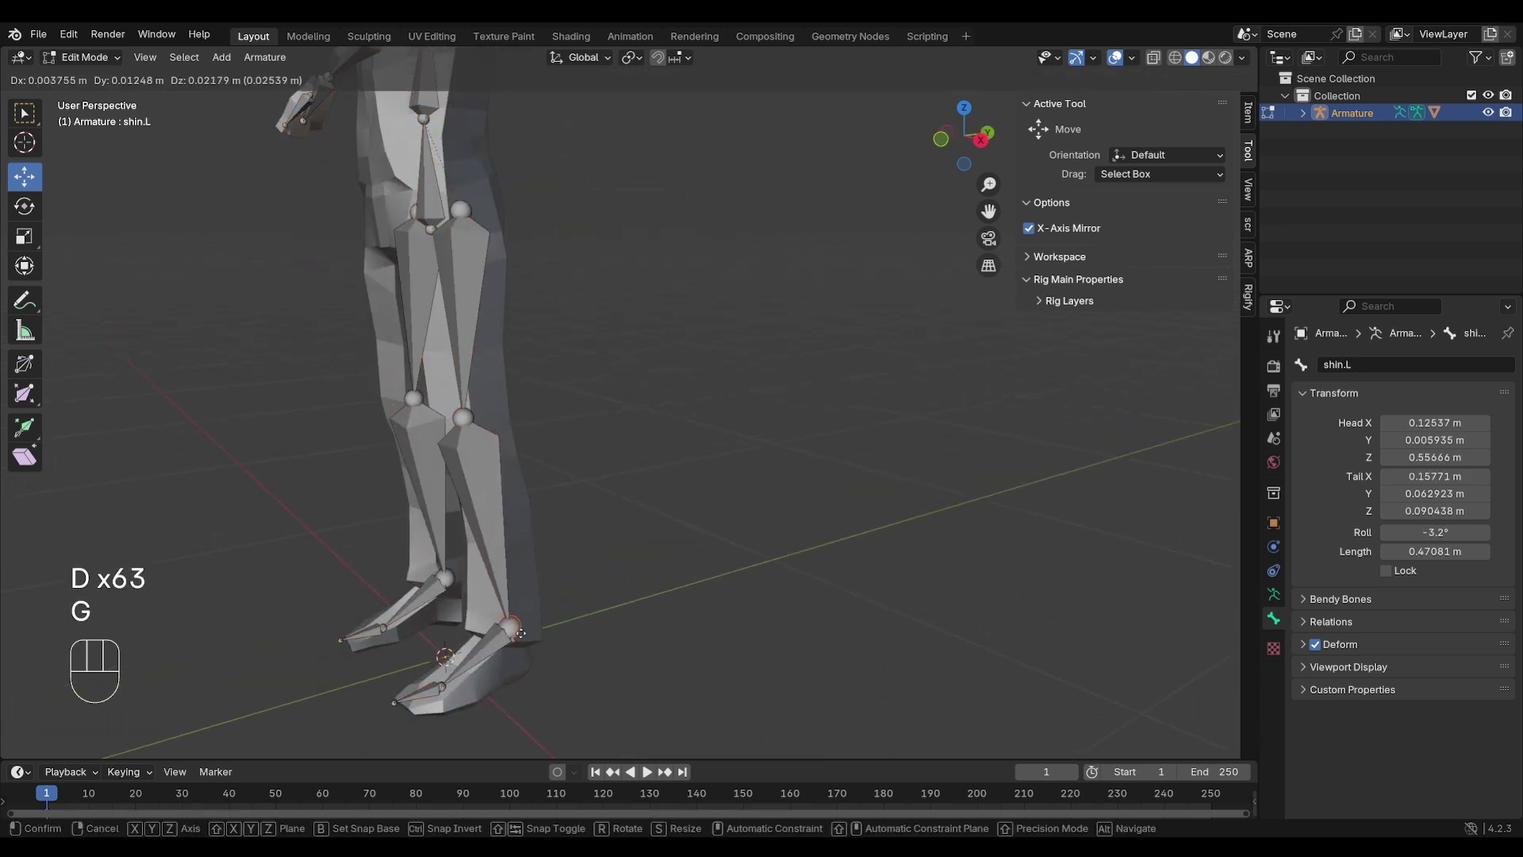
right_click(510, 645)
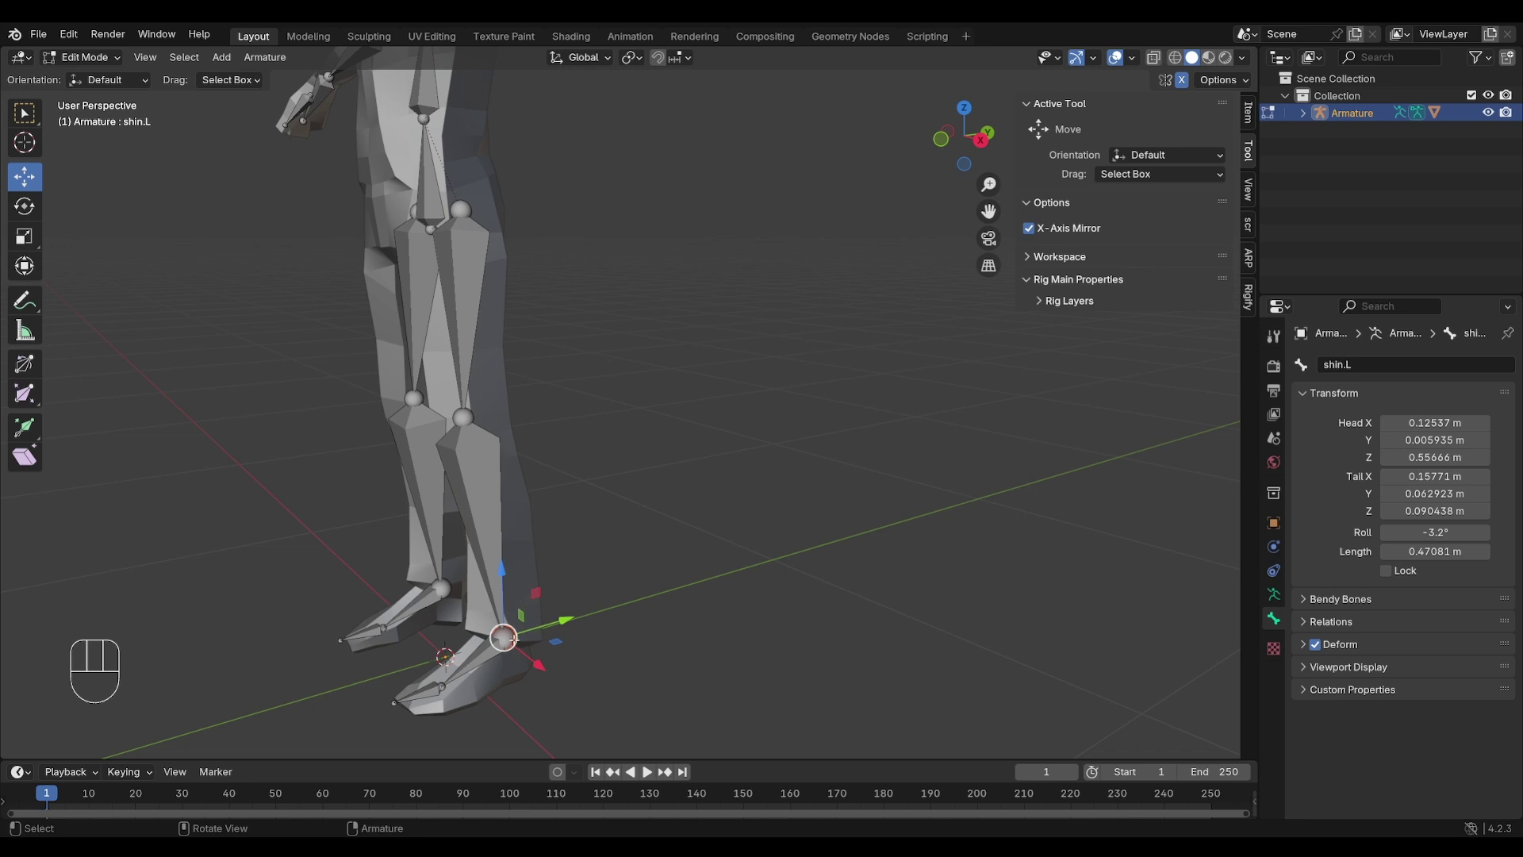
key(w)
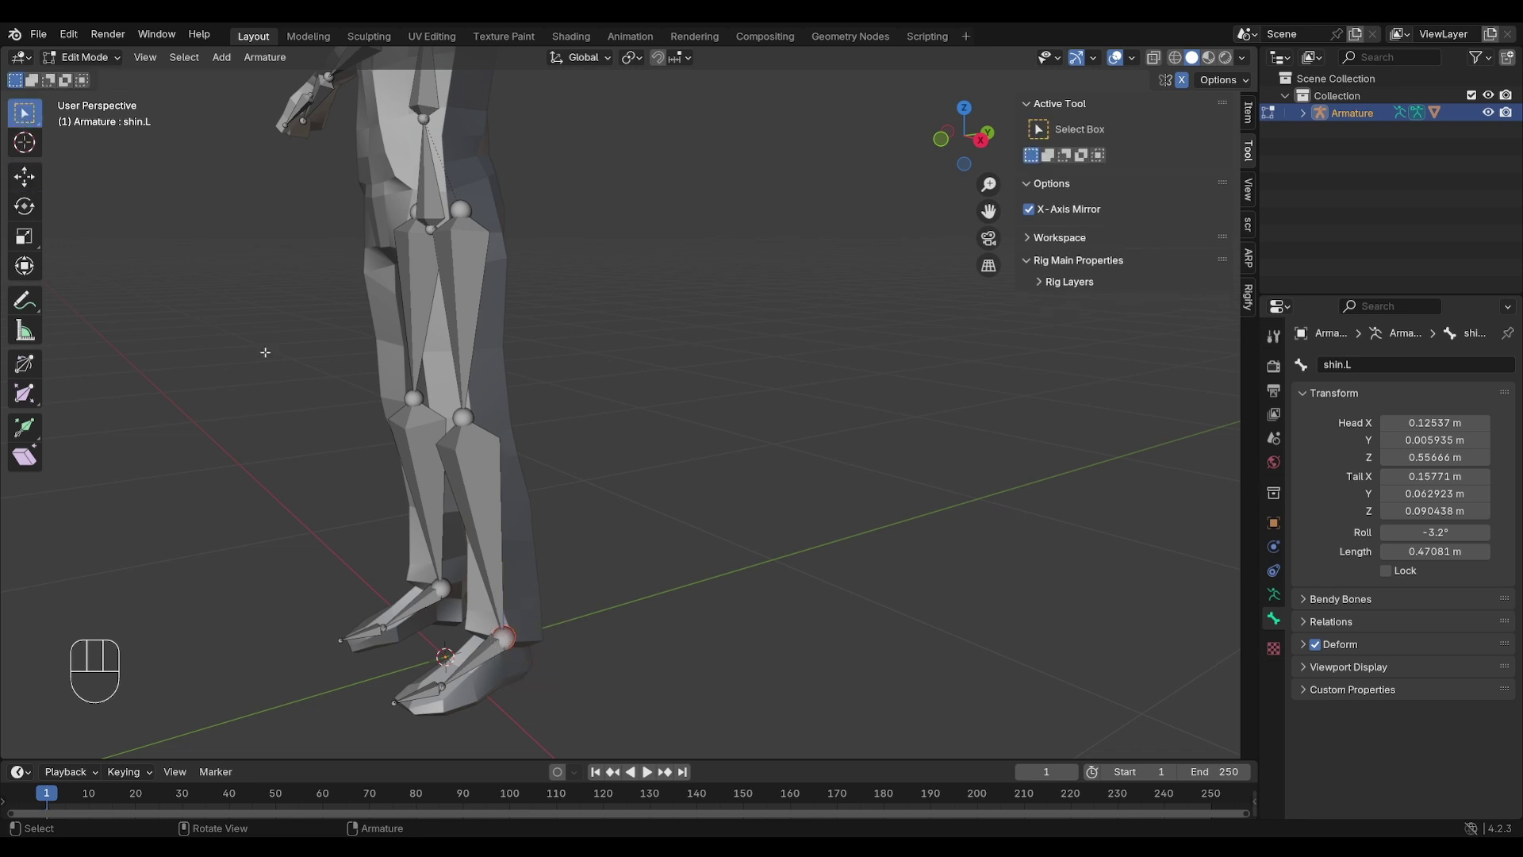
Turn off X-Axis Mirror and extrude a new bone along Y from the left ankle.
click(1029, 209)
middle_drag(634, 555, 669, 551)
key(e)
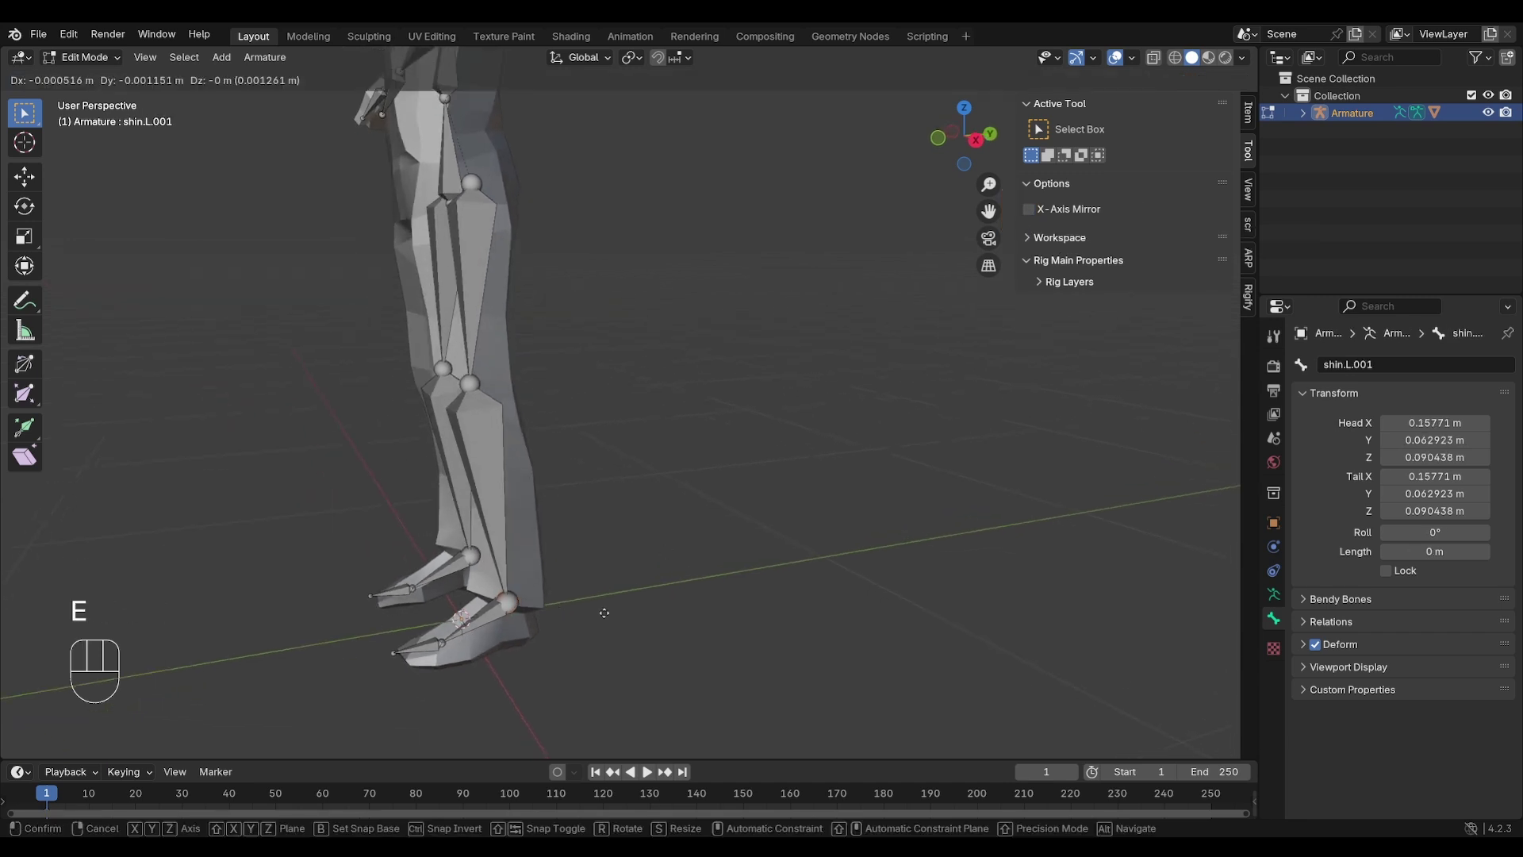
key(y)
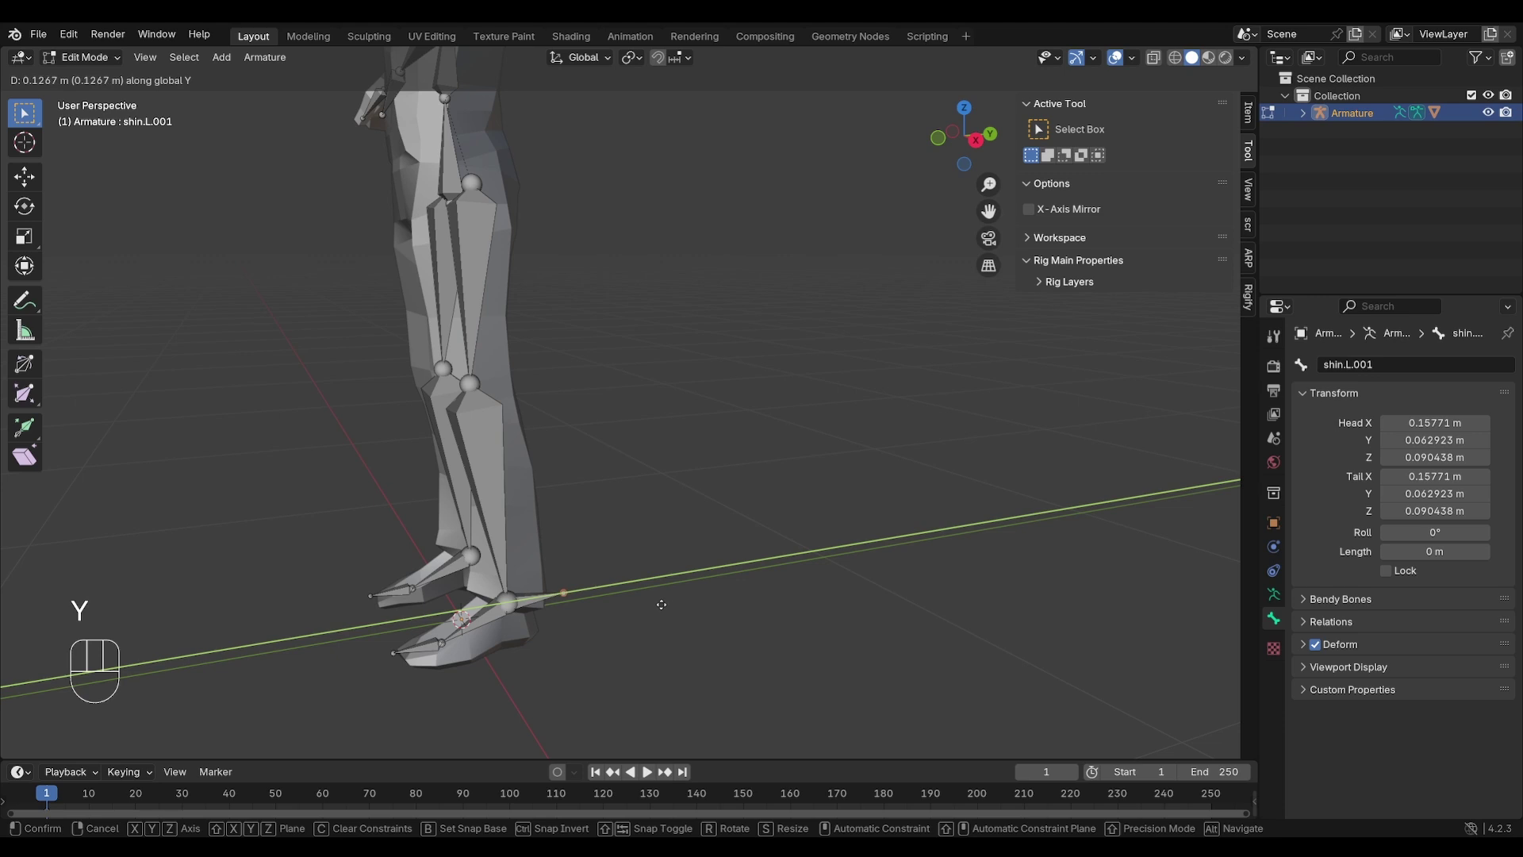
click(664, 604)
middle_drag(634, 616, 561, 612)
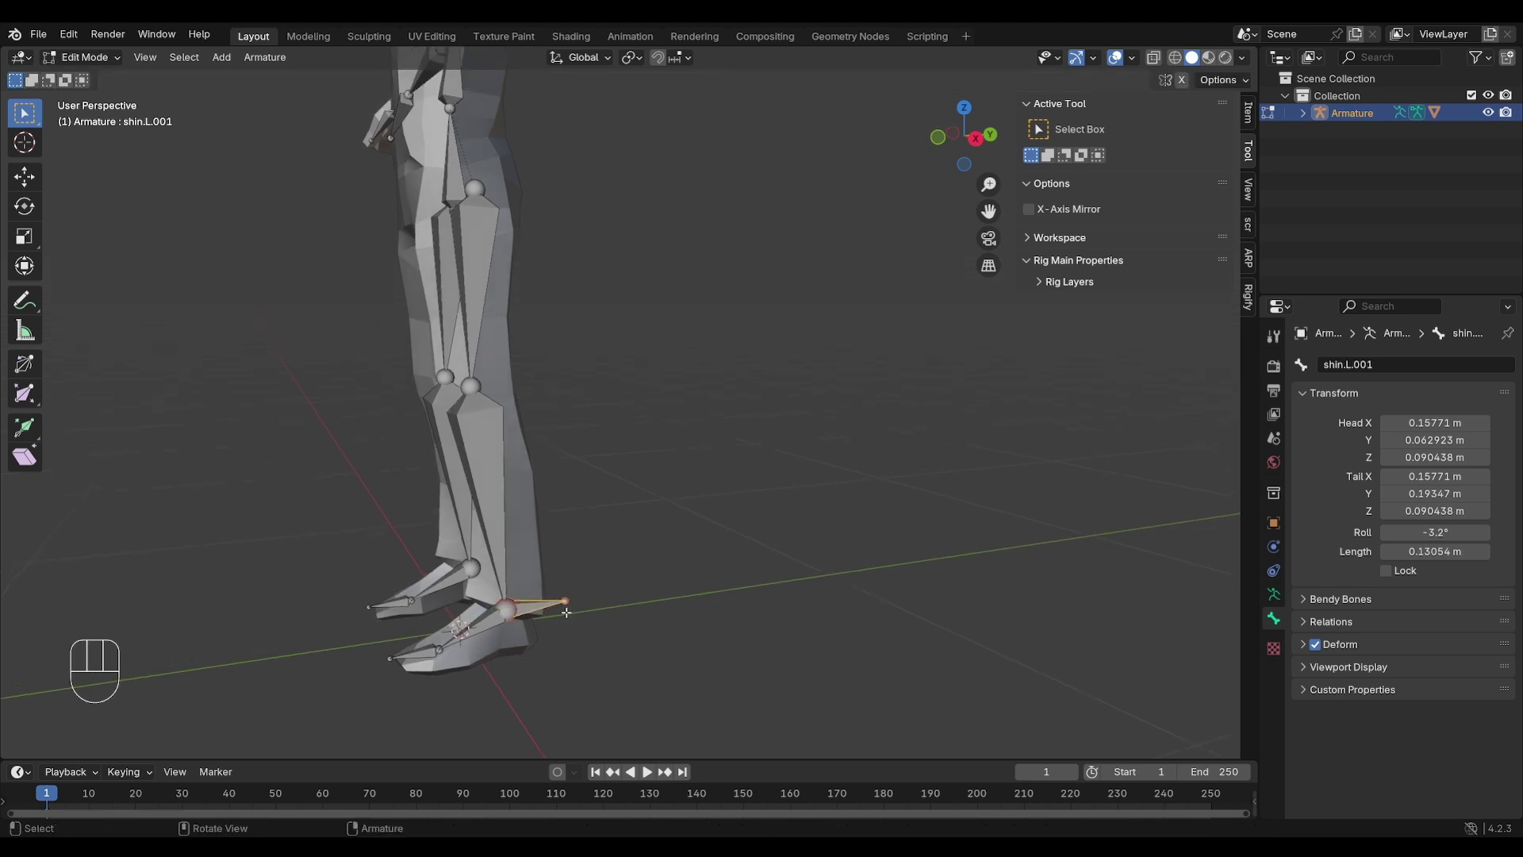
Clear the new bone's parent and rename it IK-target.L.
key(alt)
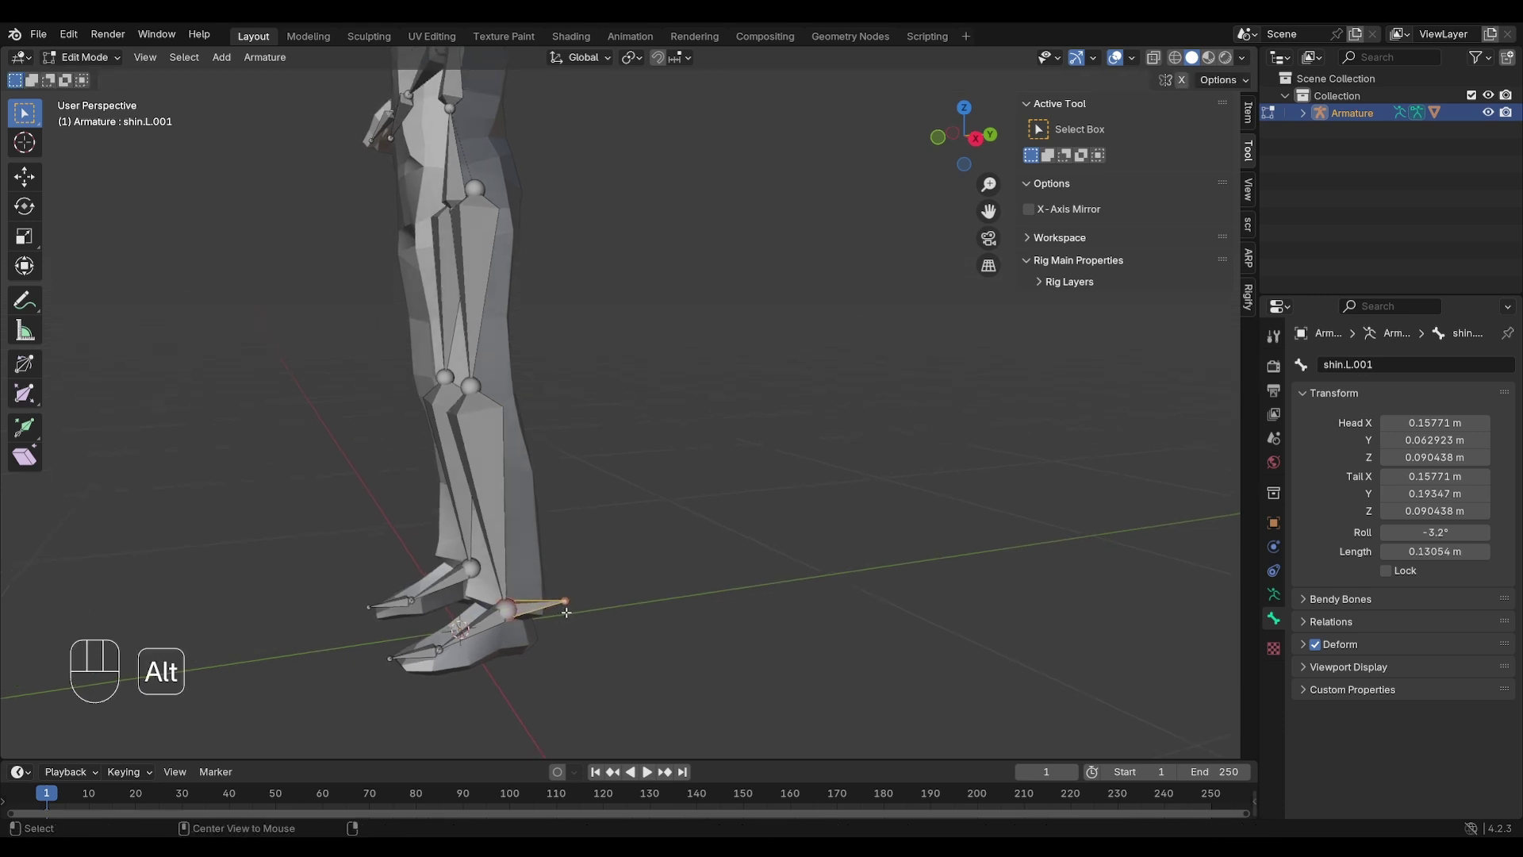
key(alt+p)
click(565, 611)
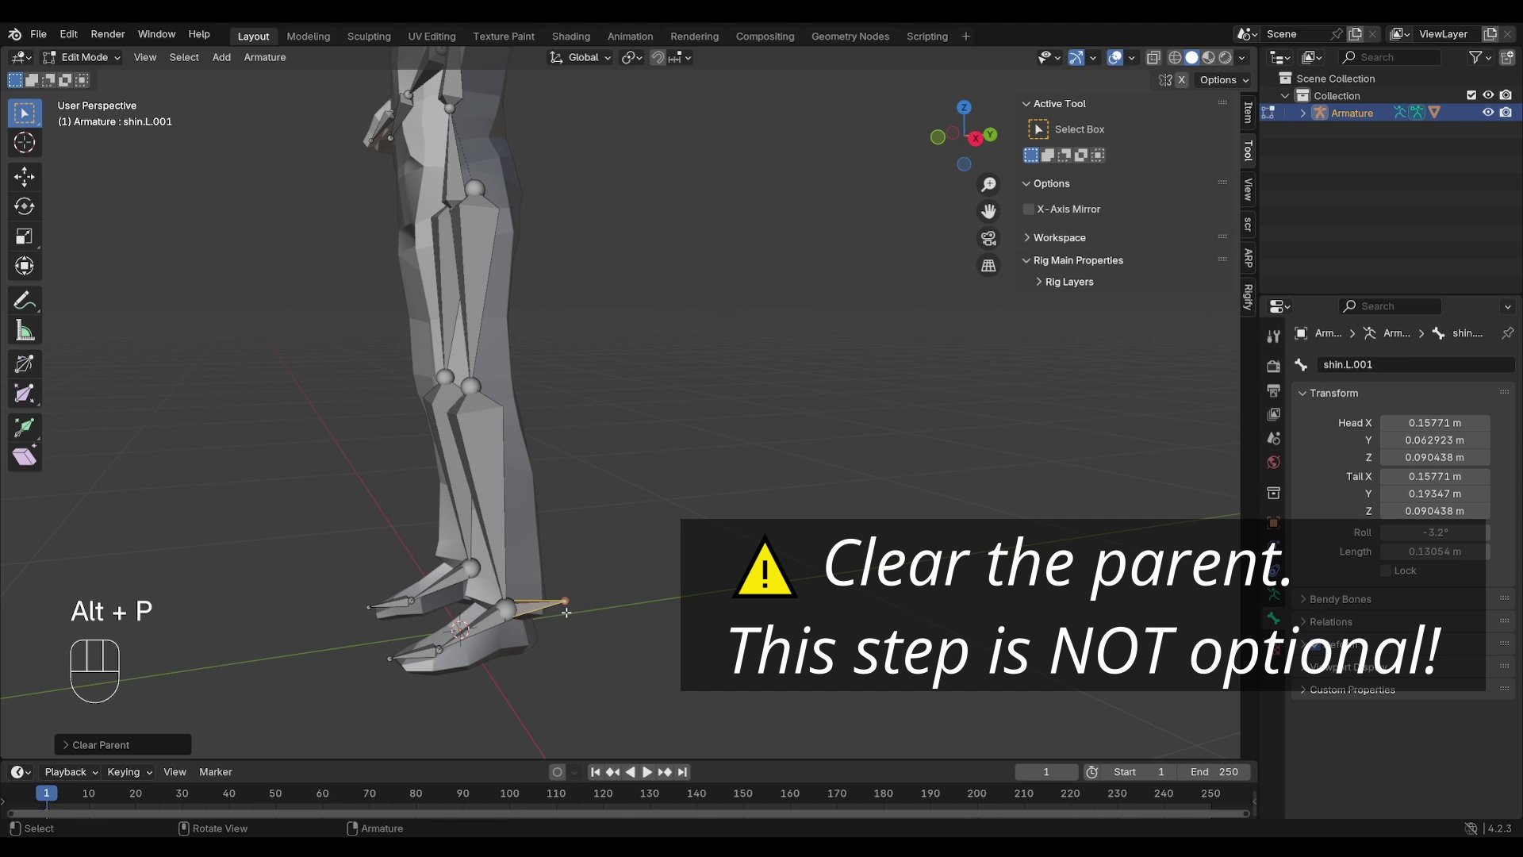
key(F2)
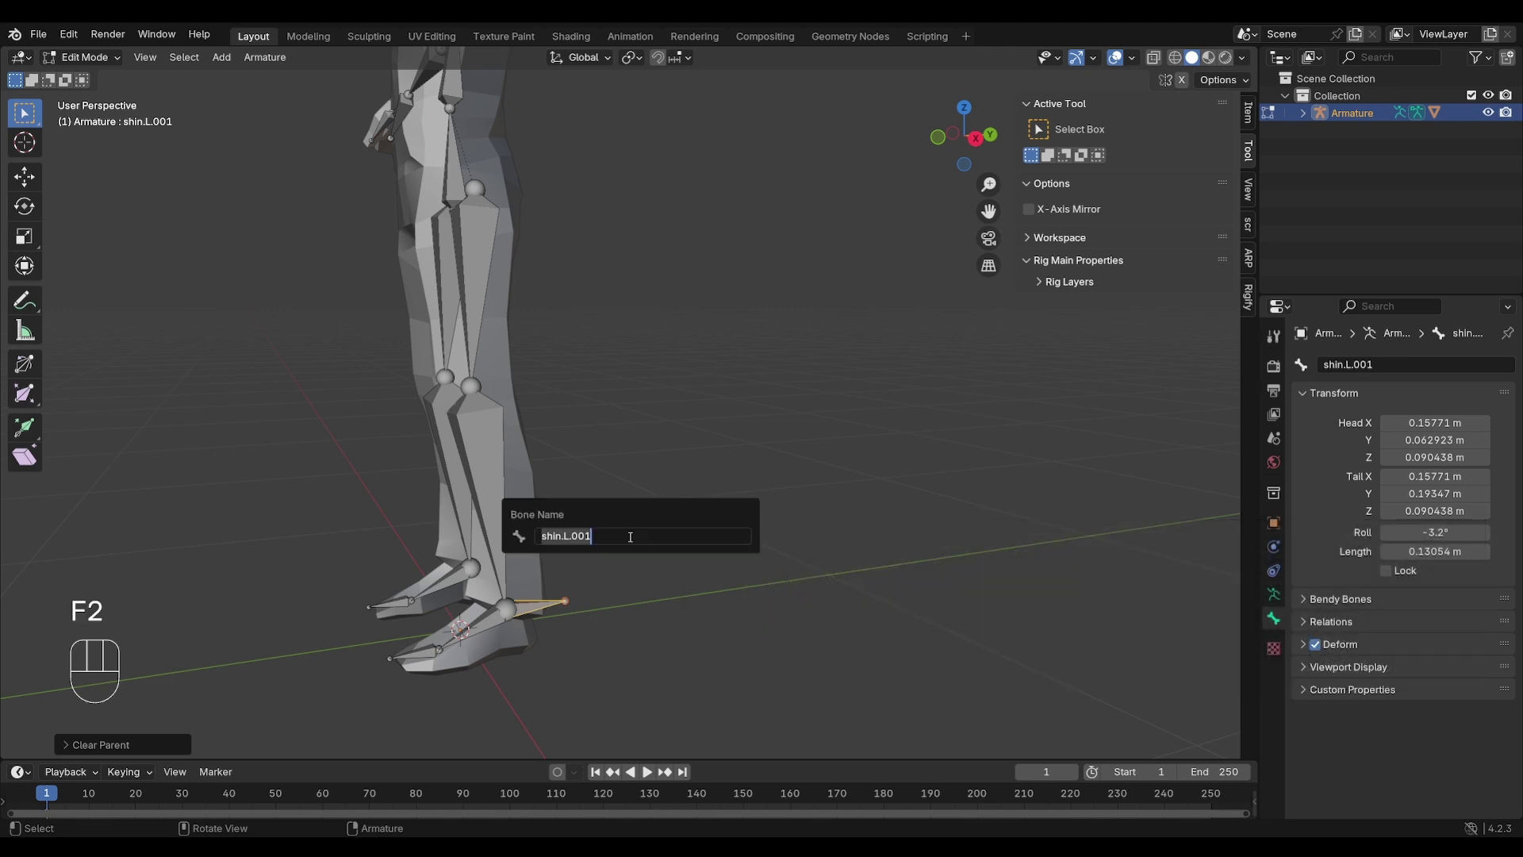
text(IK-target.L)
key(Return)
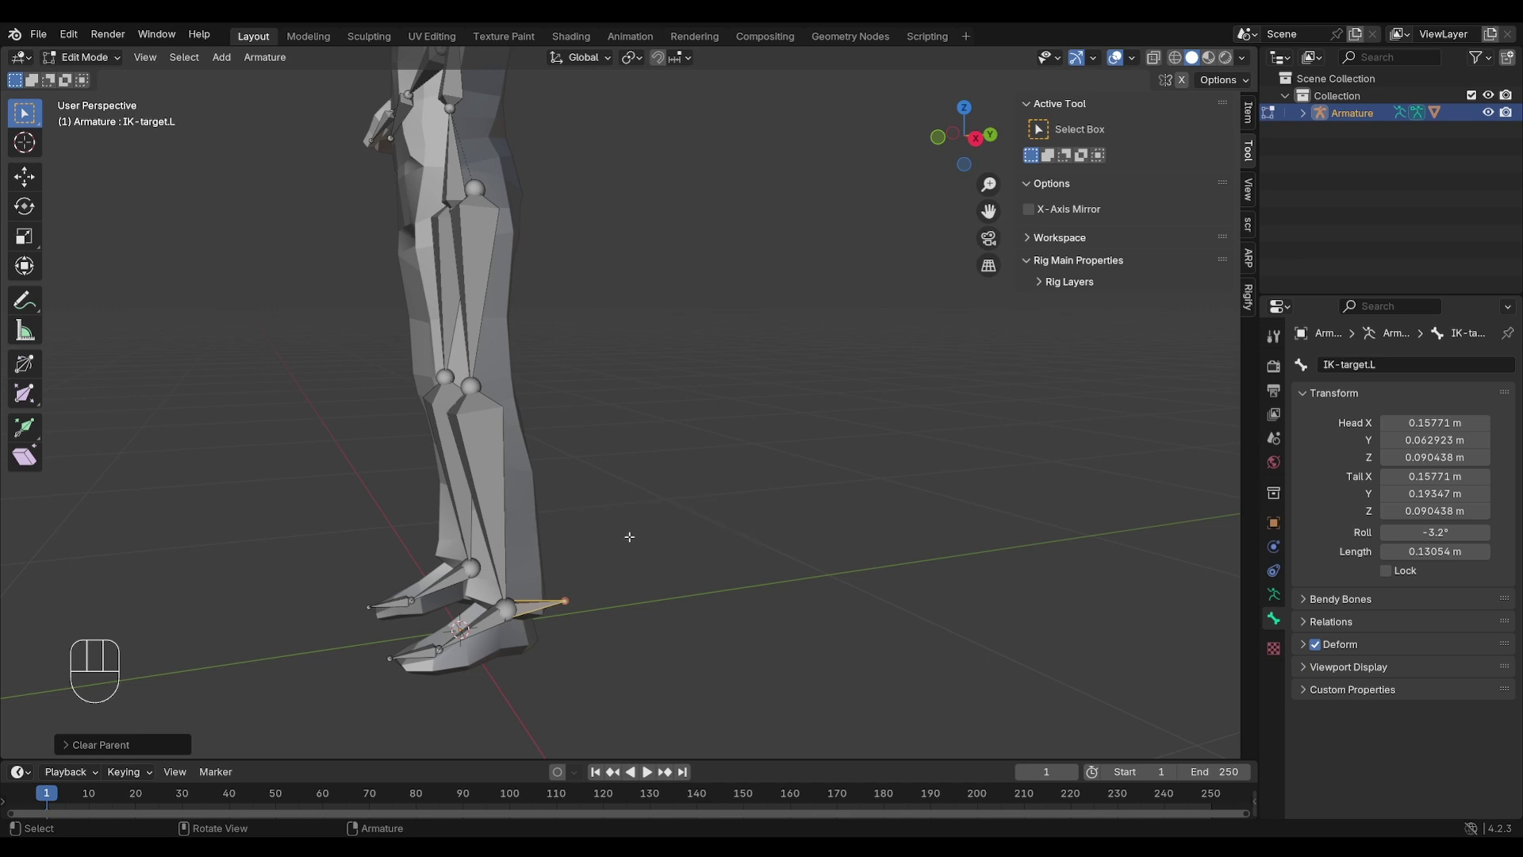
click(84, 57)
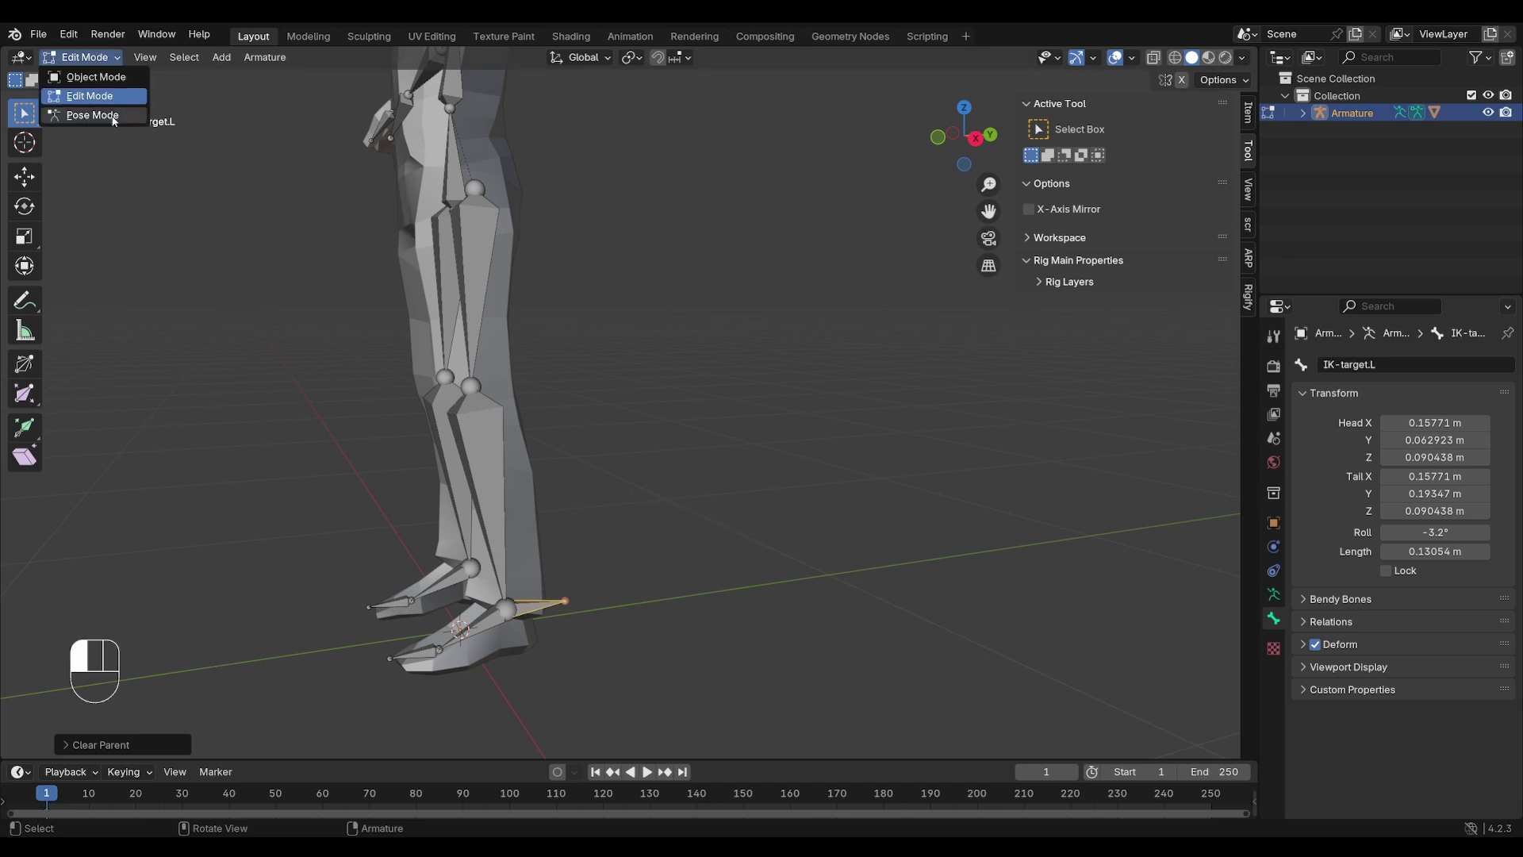
Switch to Pose Mode, show the empty Bone Constraints panel, and select shin.L.
click(79, 115)
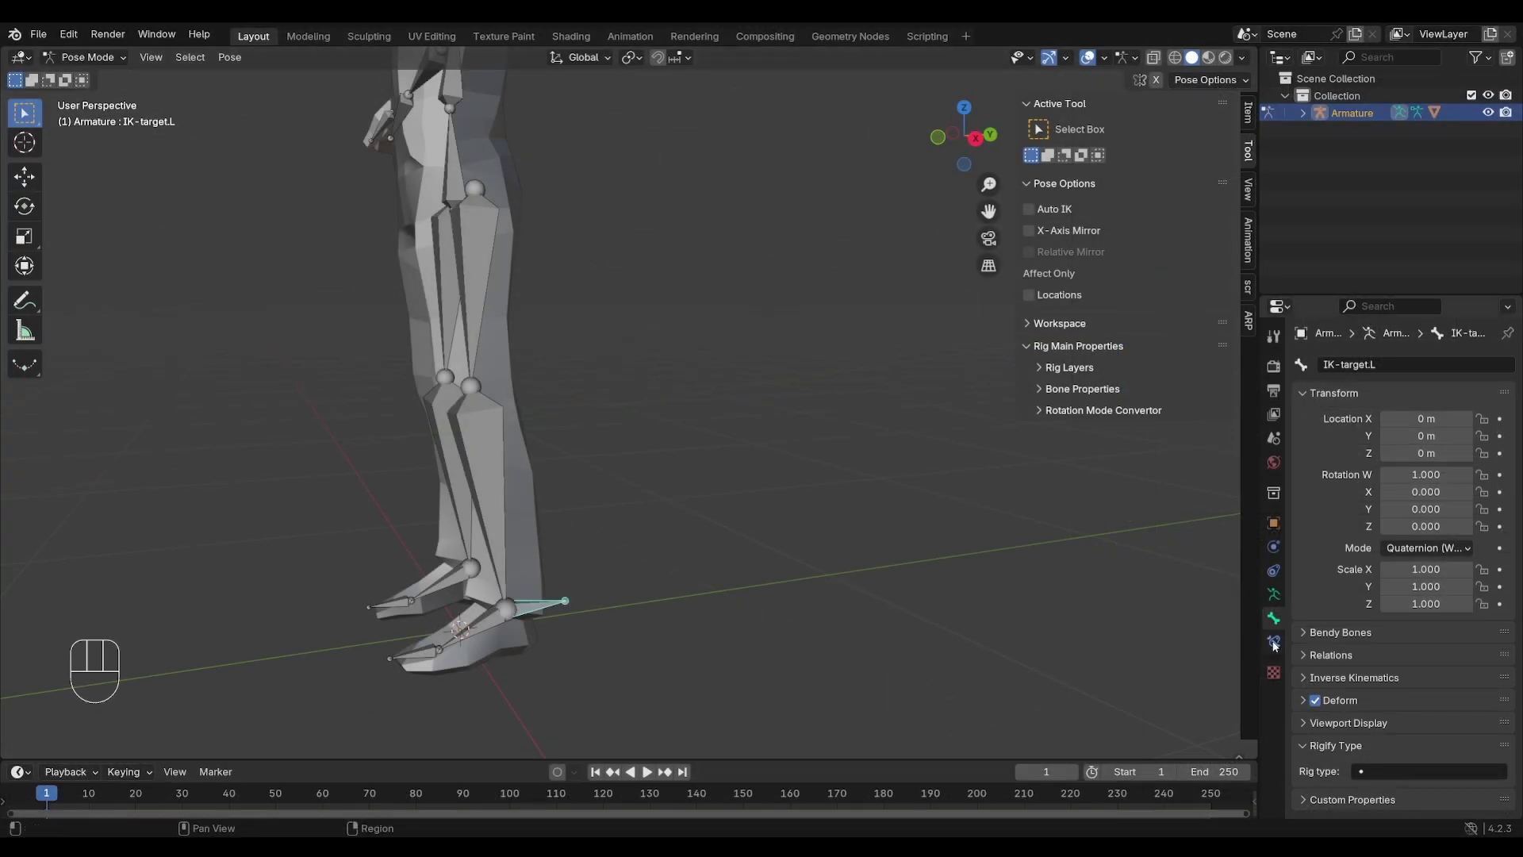
click(1126, 548)
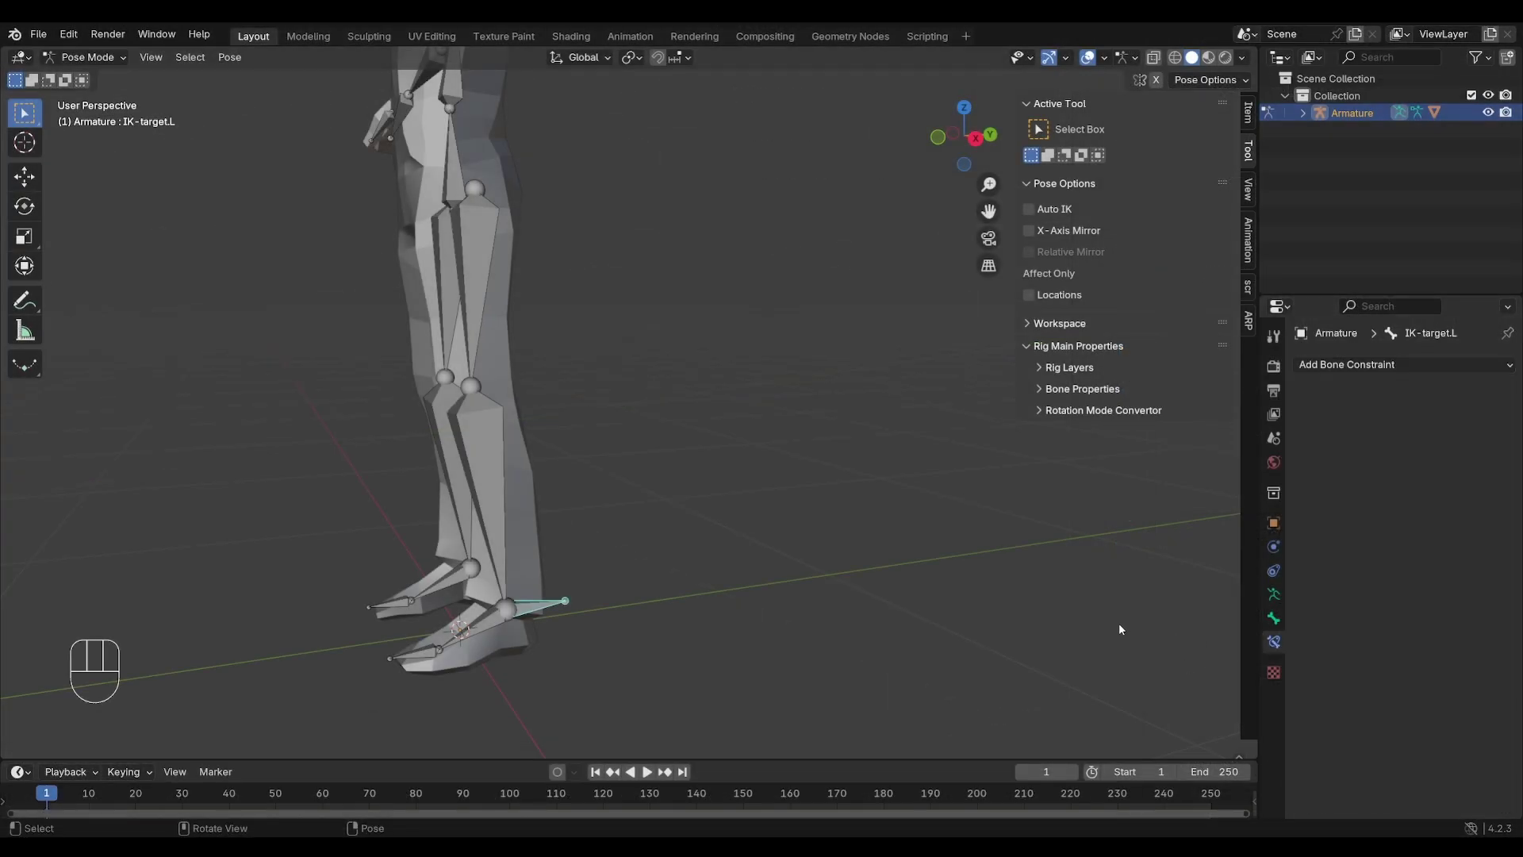
shift+middle_drag(672, 579, 791, 569)
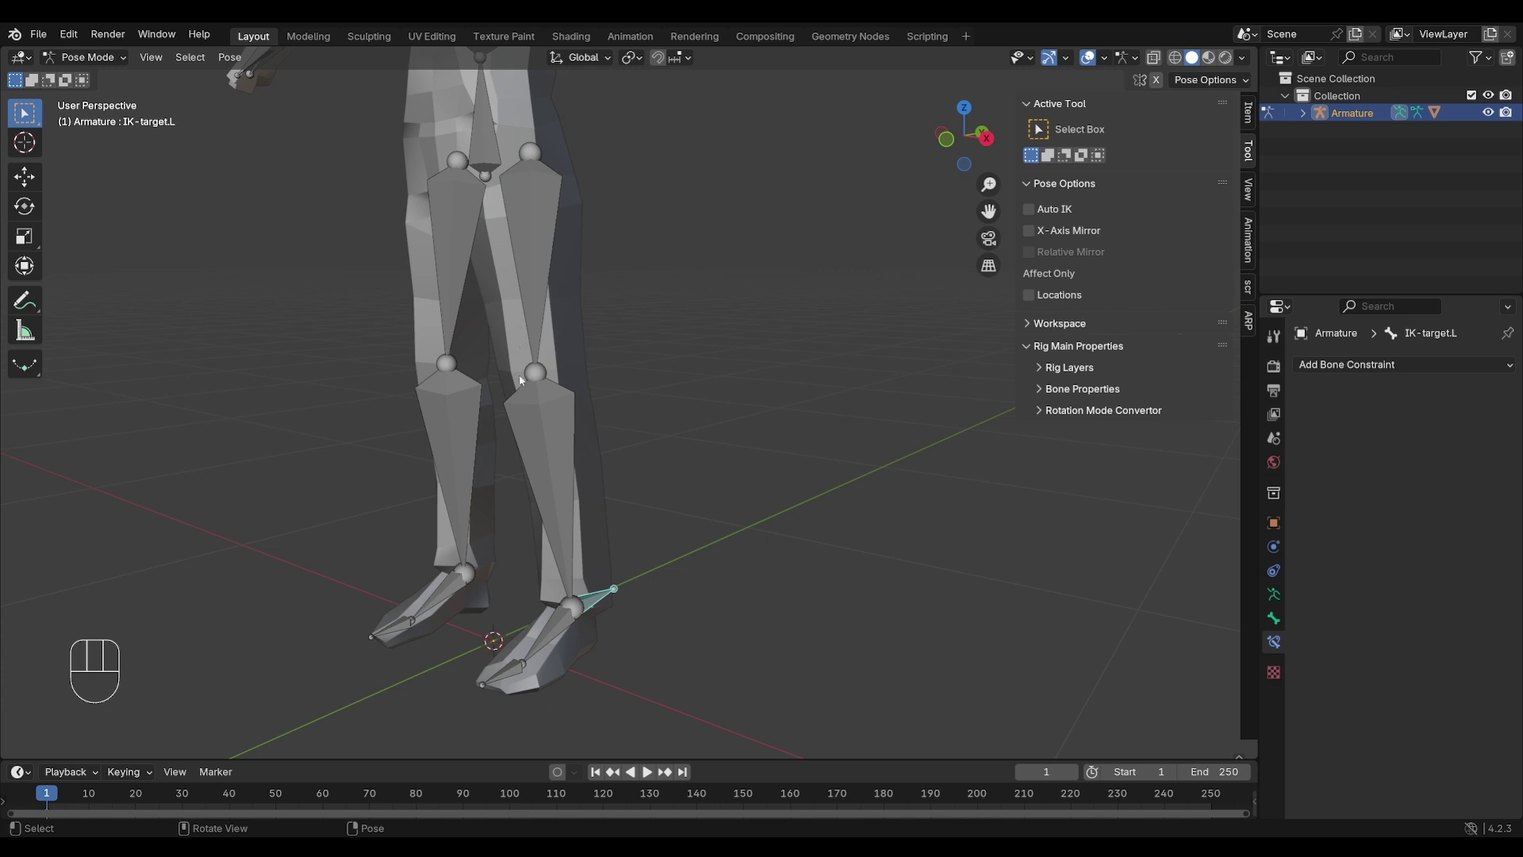
click(531, 401)
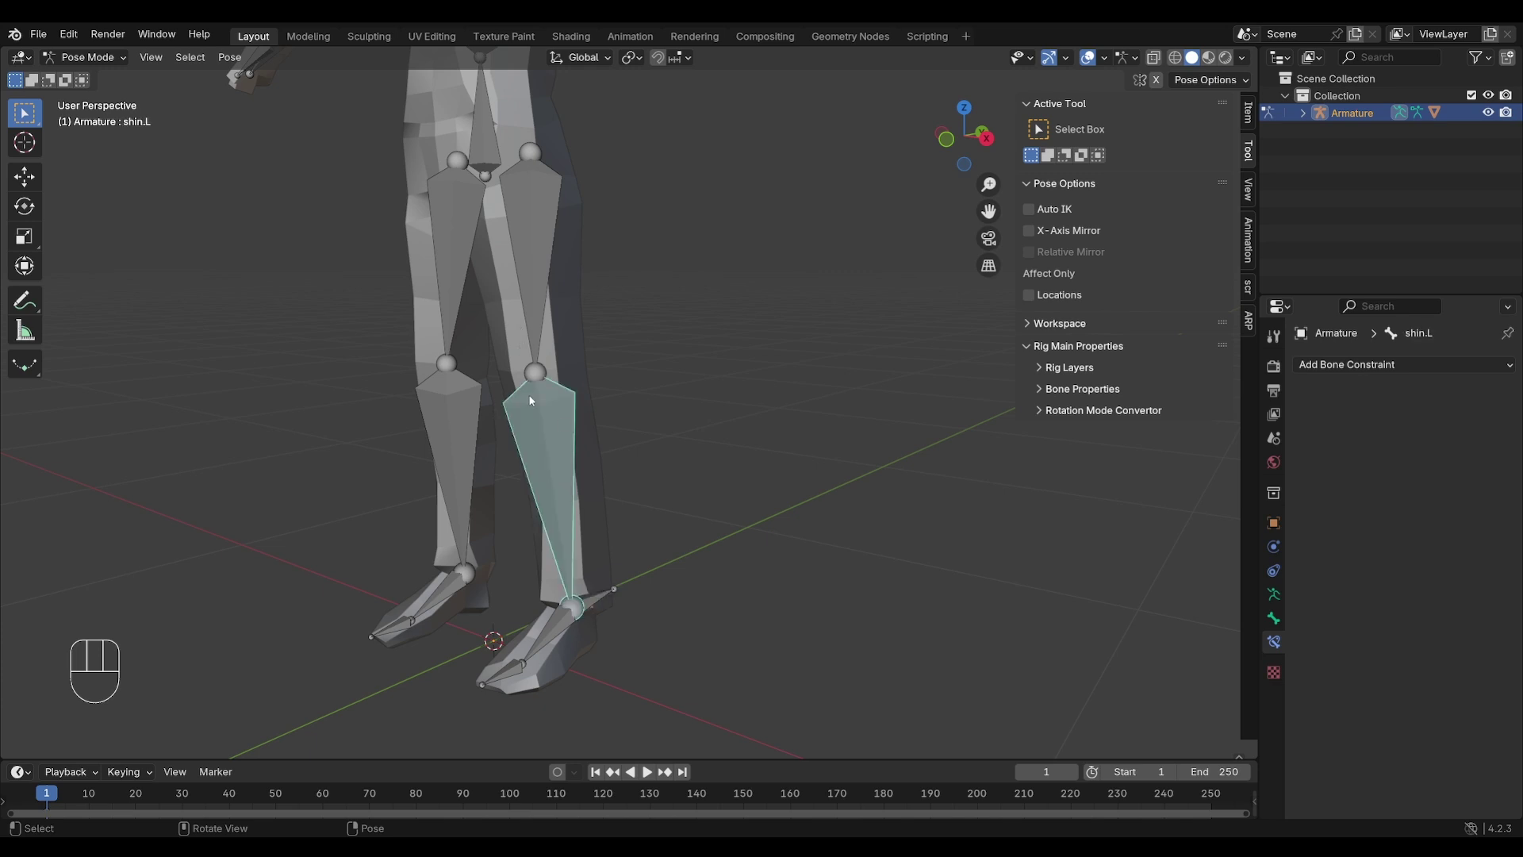
Add an Inverse Kinematics constraint to shin.L targeting Armature bone IK-target.L.
click(1387, 366)
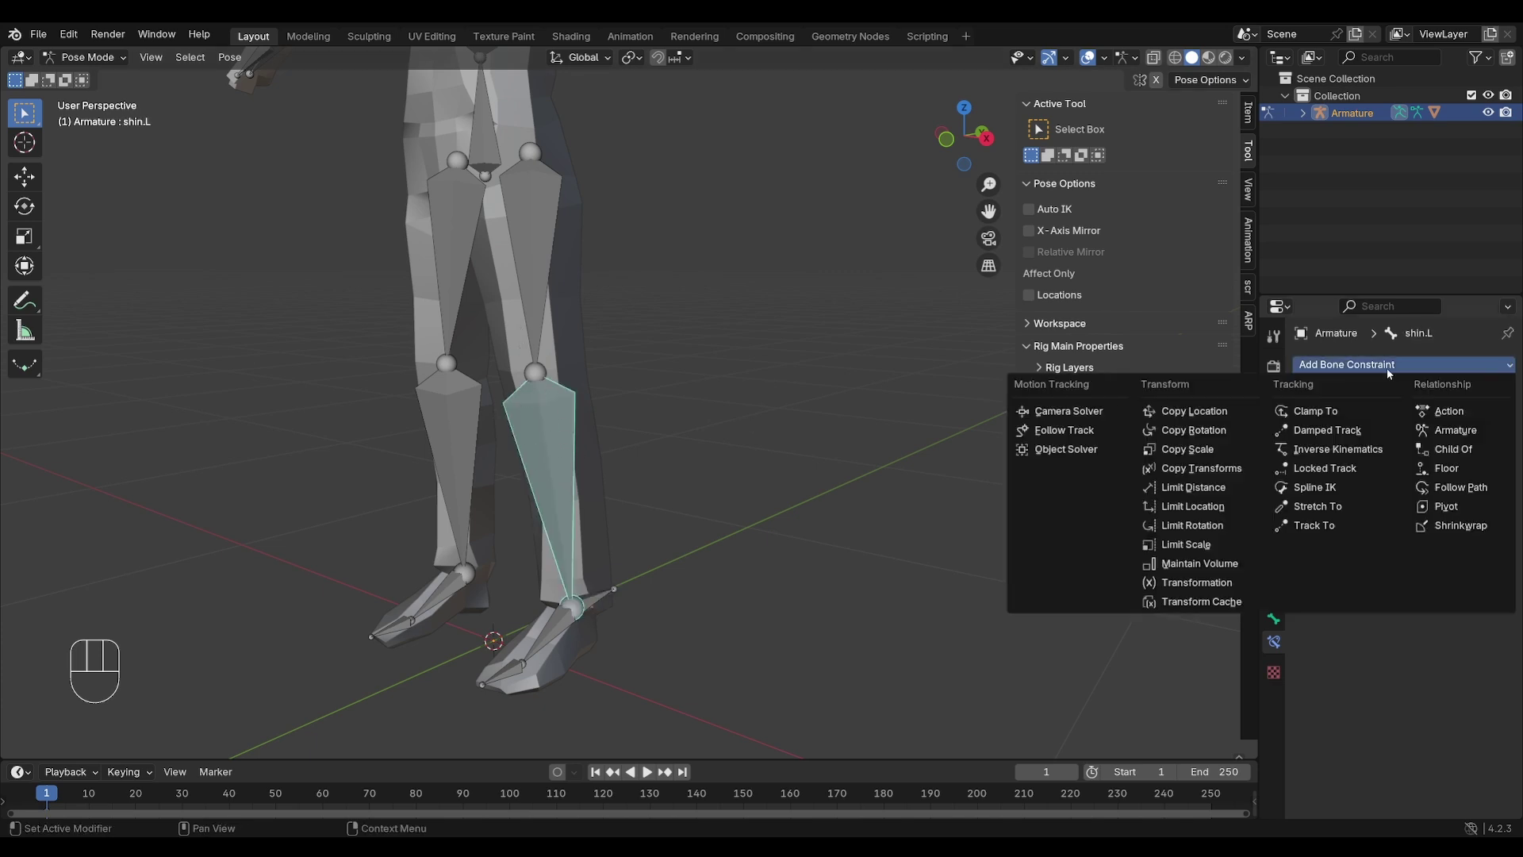
click(1379, 454)
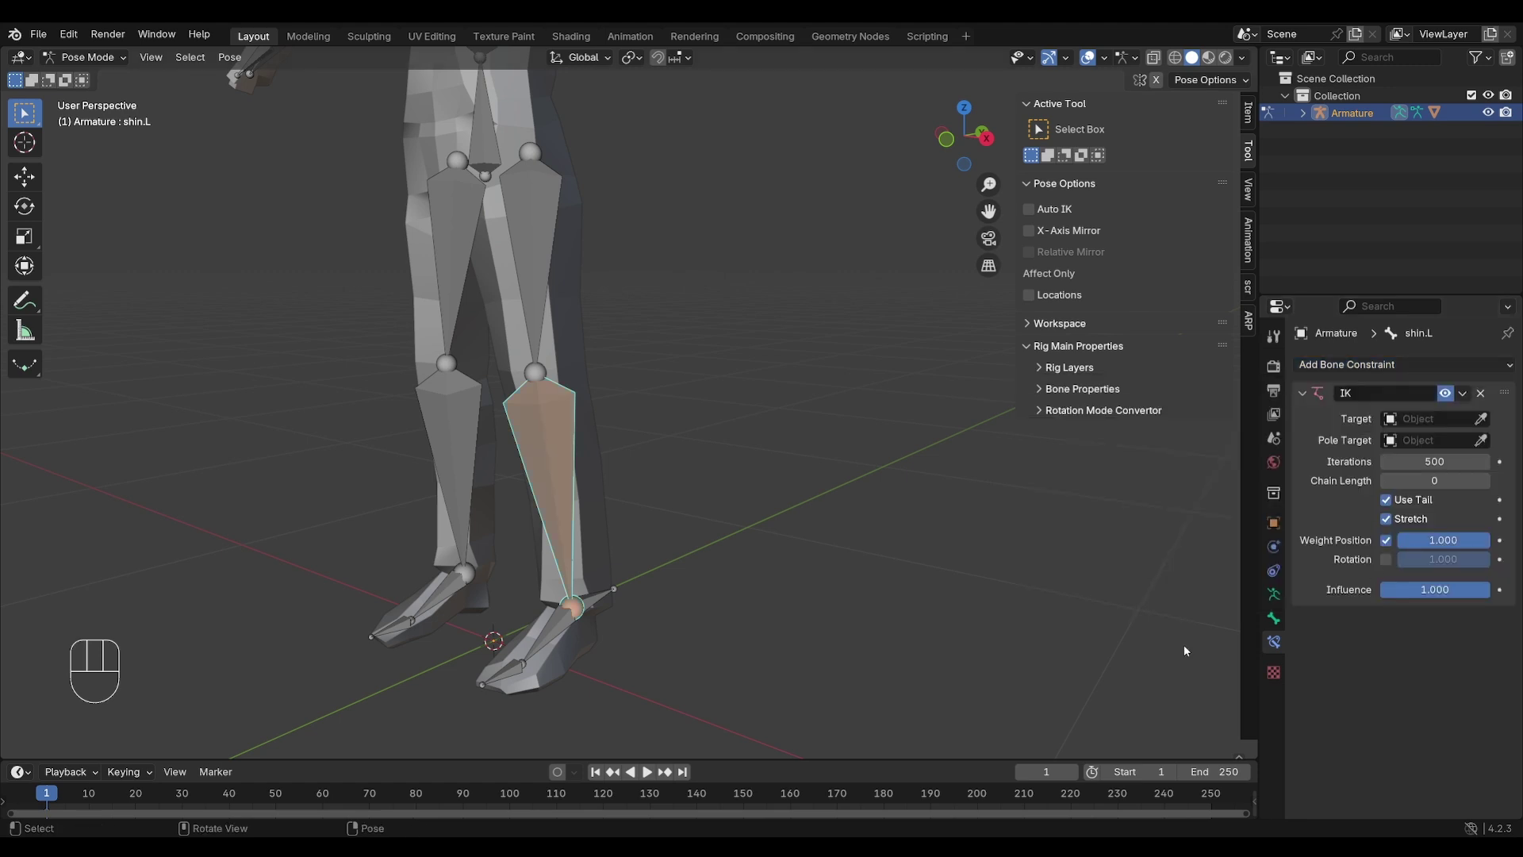
click(1422, 423)
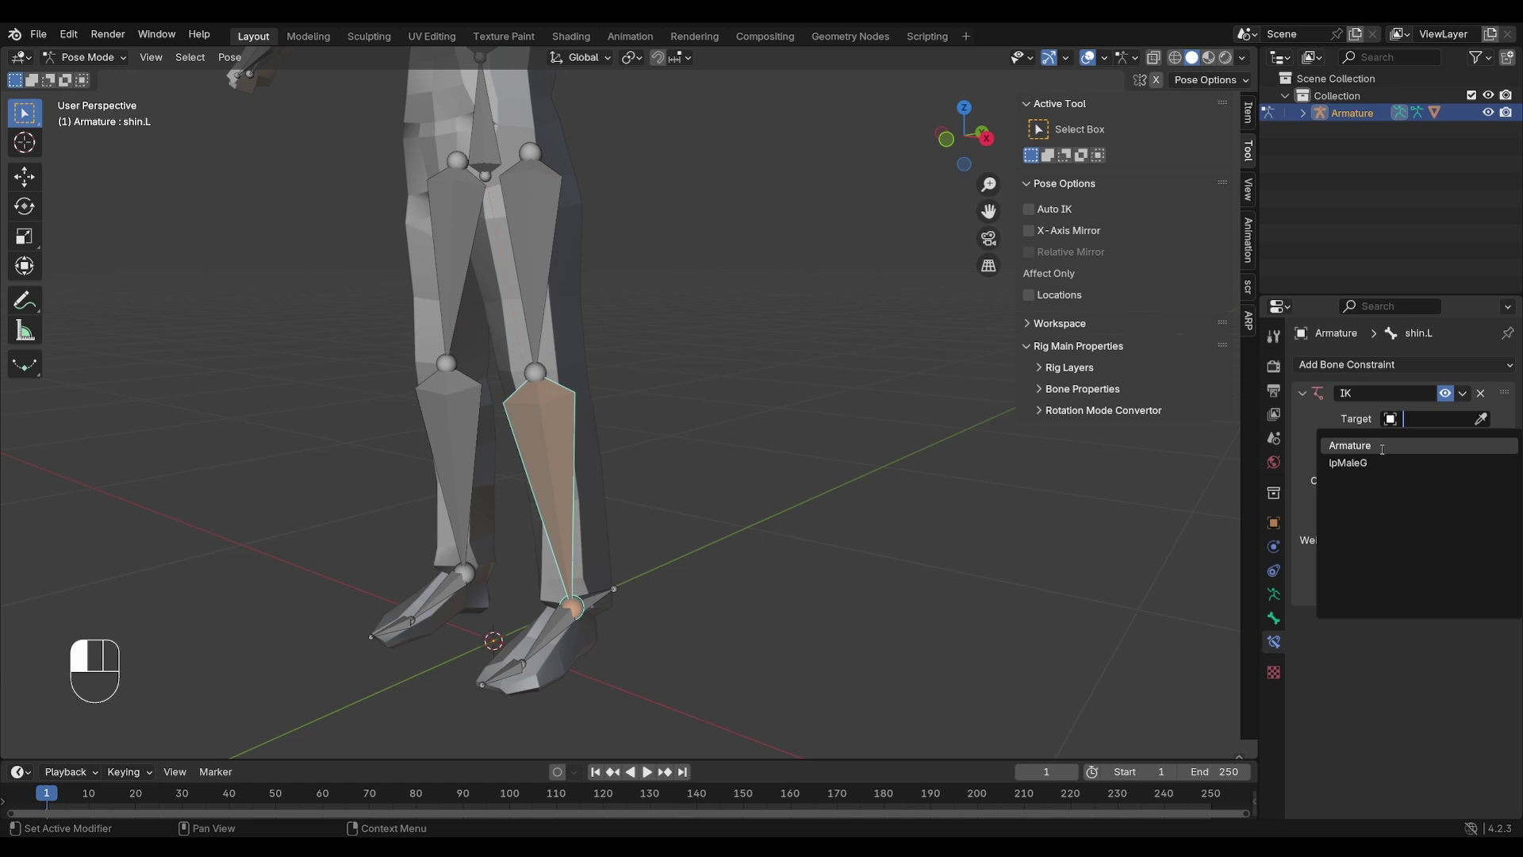
click(1382, 447)
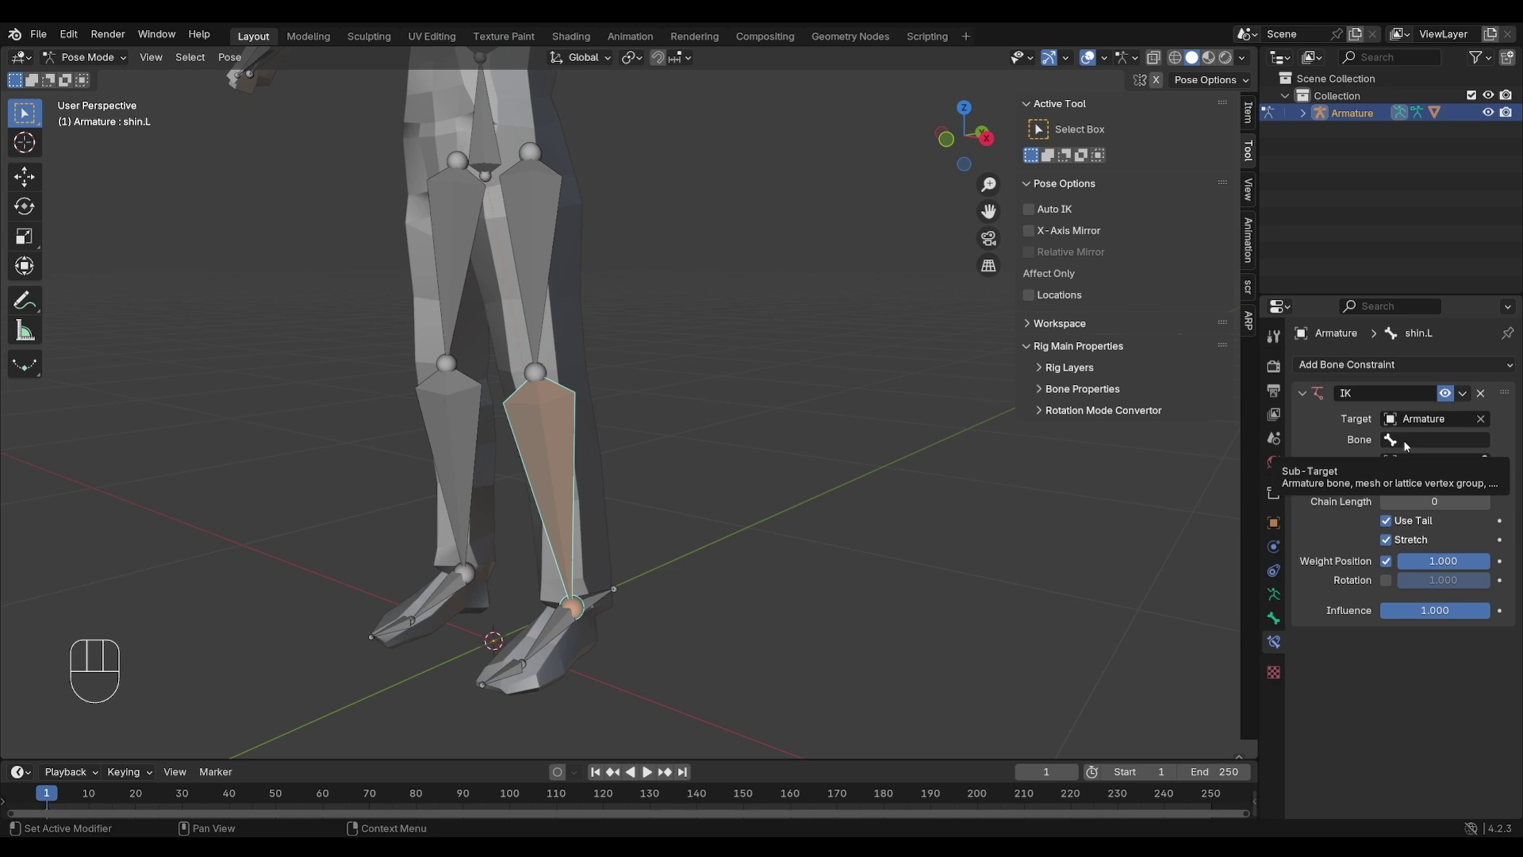
click(1402, 440)
text(te)
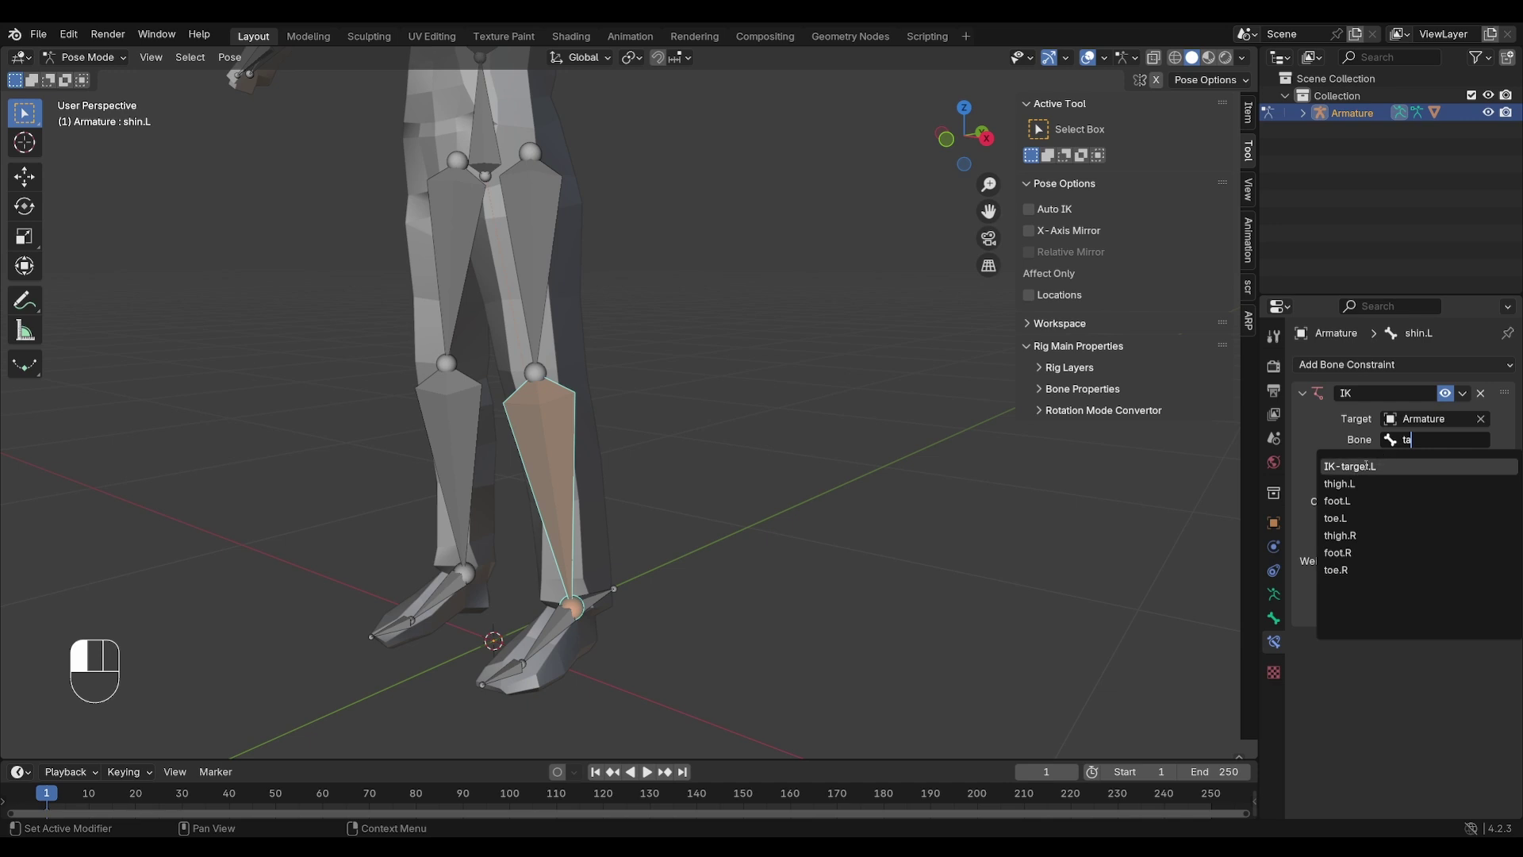
click(1375, 466)
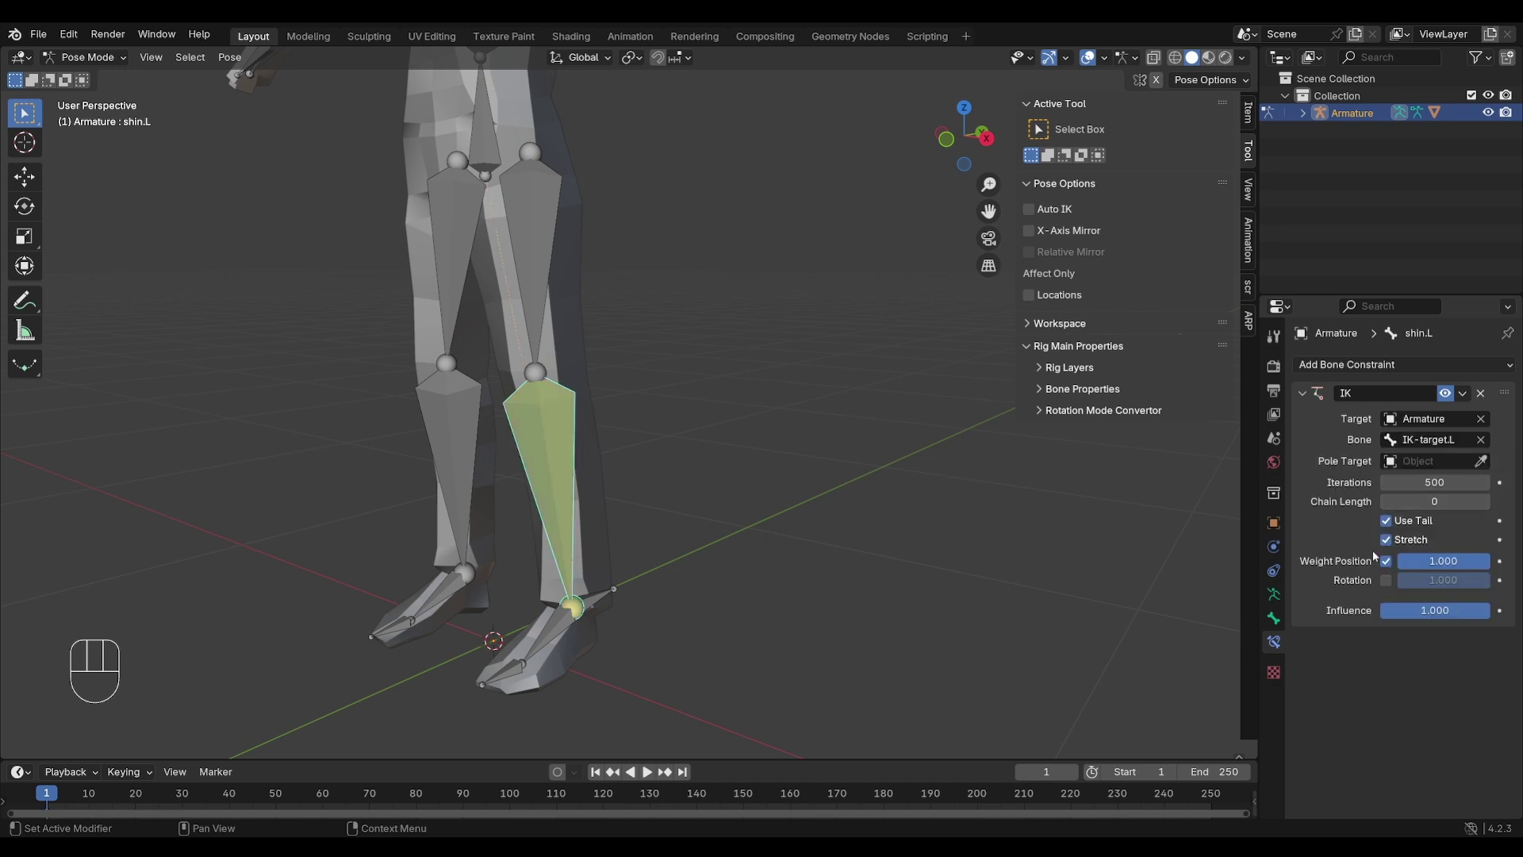
Test-move IK-target.L, cancel it, and reselect shin.L.
scroll(762, 540, down, 2)
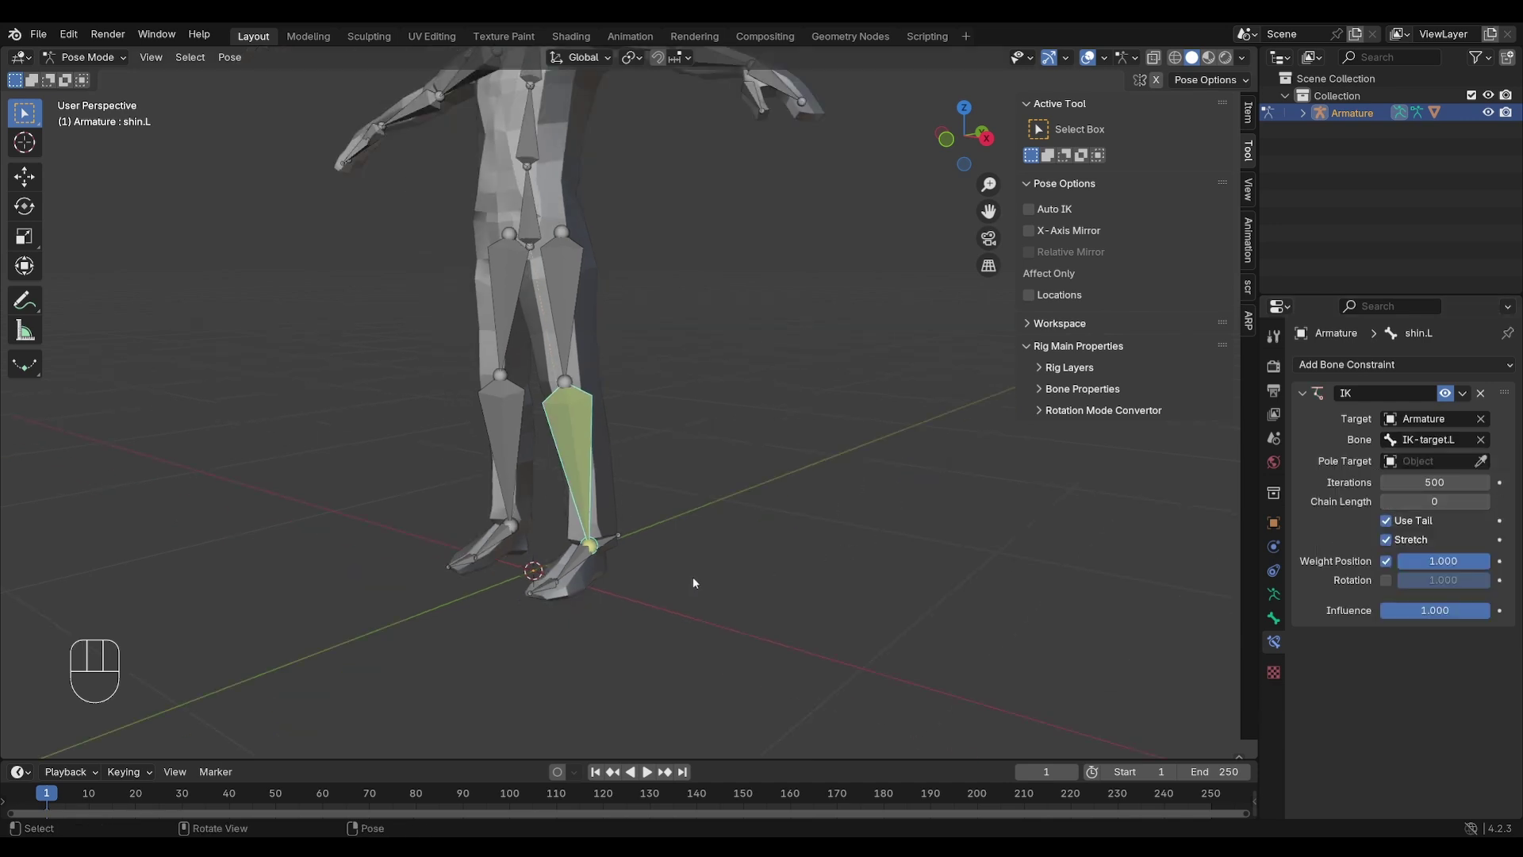
click(617, 543)
key(g)
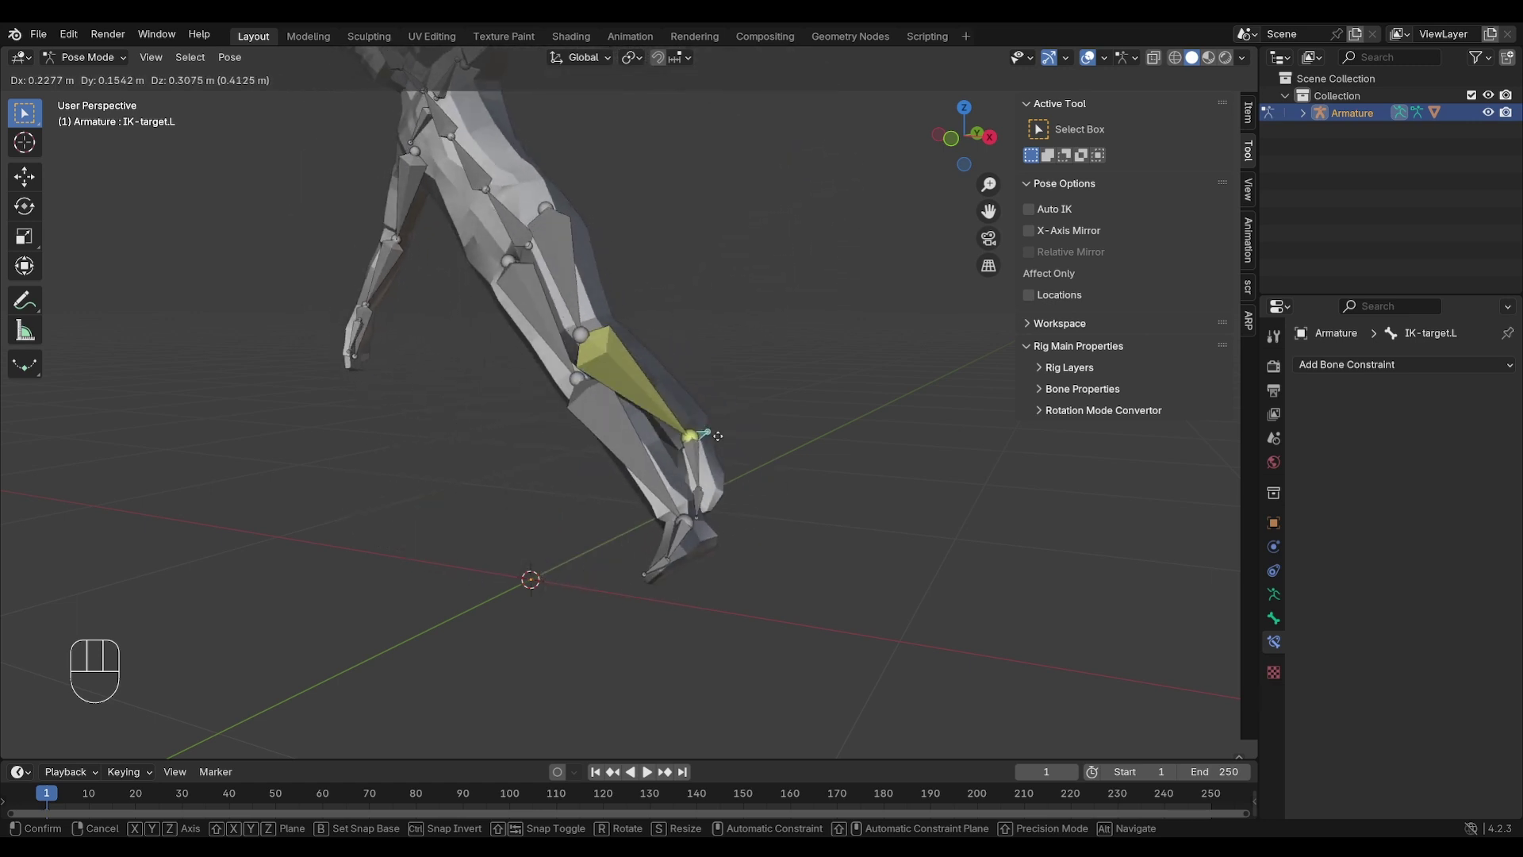
right_click(674, 446)
click(583, 450)
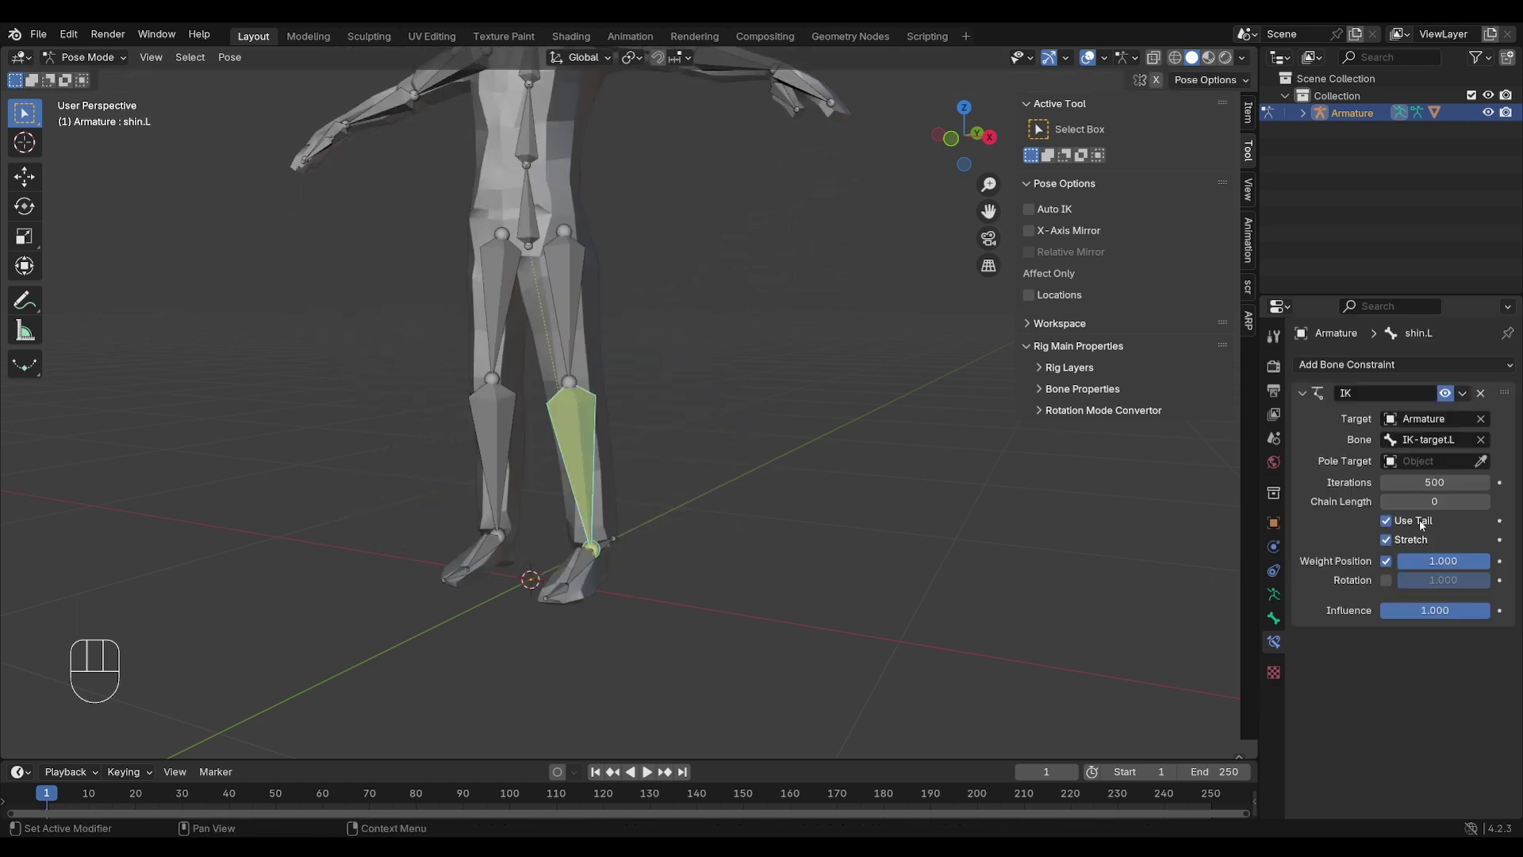
Set the IK chain length to 2, annotating the shin and thigh it covers, then erase.
click(1485, 501)
click(1485, 502)
key(d)
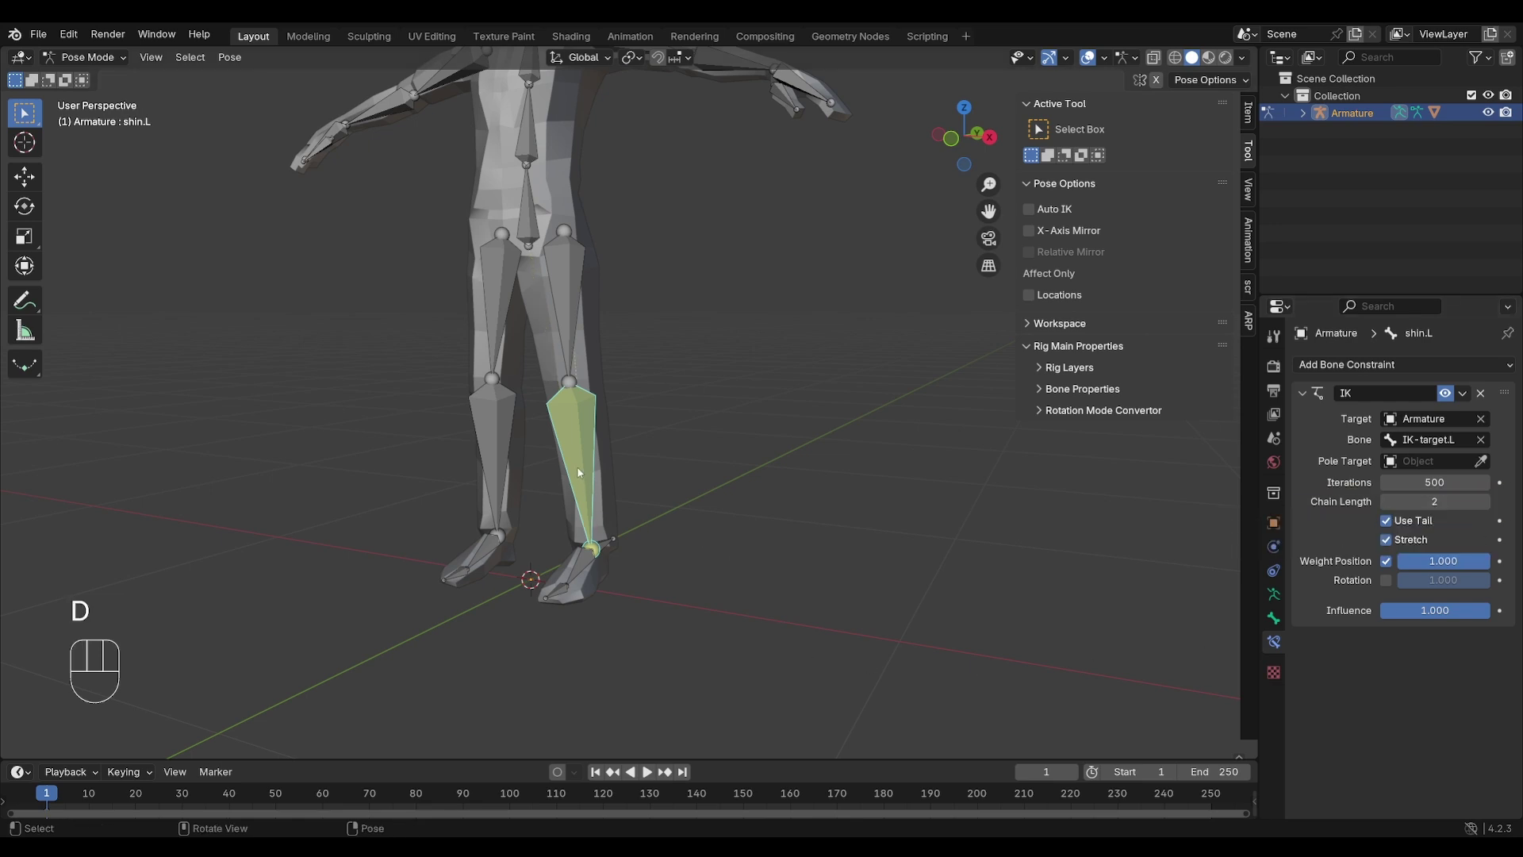
drag(560, 462, 597, 458)
drag(546, 296, 588, 292)
right_drag(601, 299, 605, 544)
Pull IK-target.L twice from different angles to watch the leg bend, cancelling each time.
click(609, 530)
key(g)
right_click(711, 538)
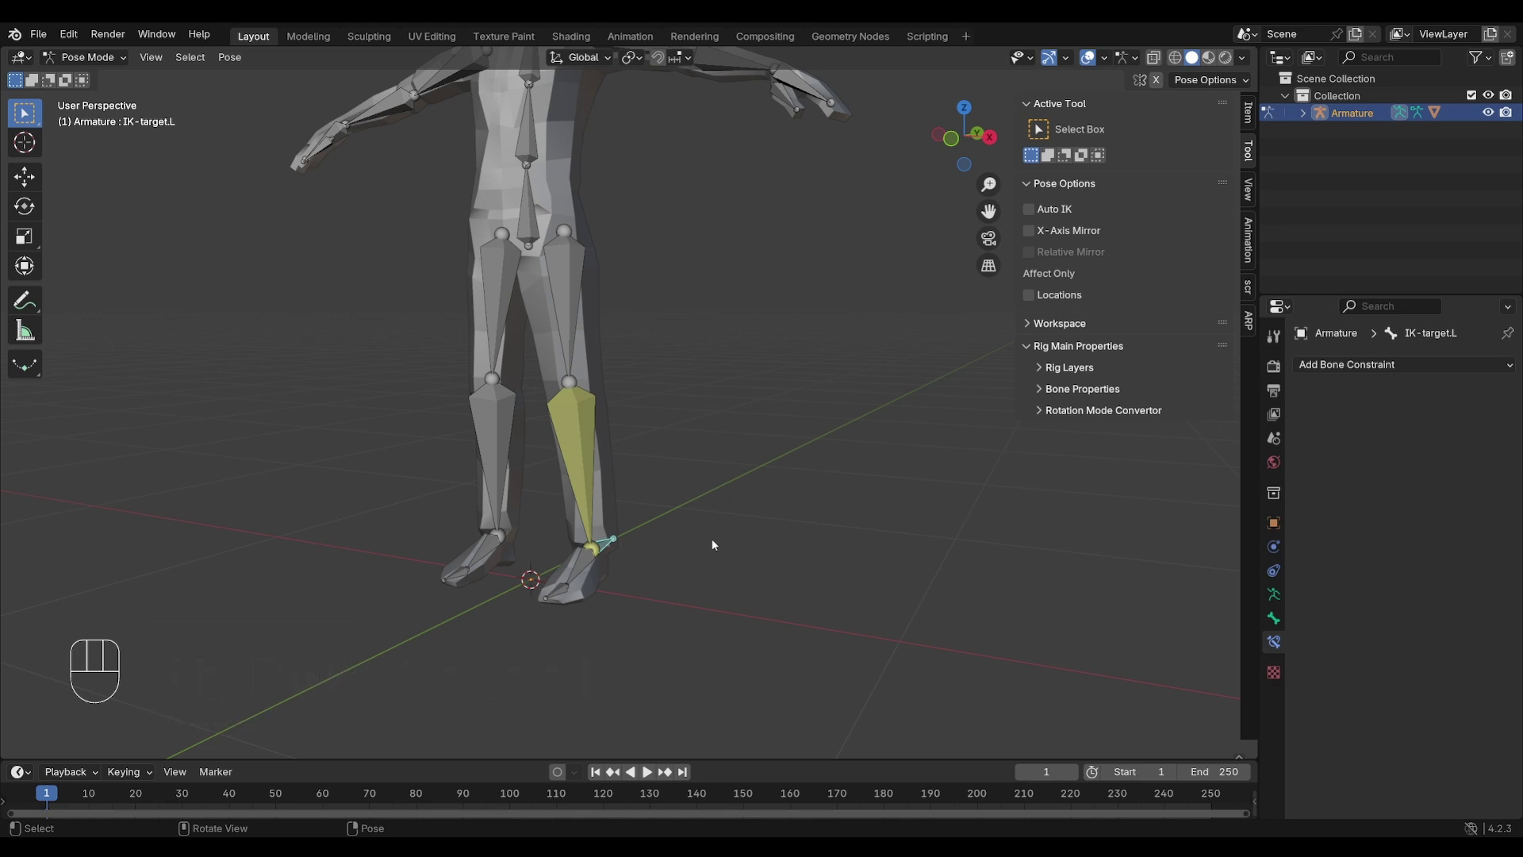
middle_drag(199, 500, 469, 445)
key(g)
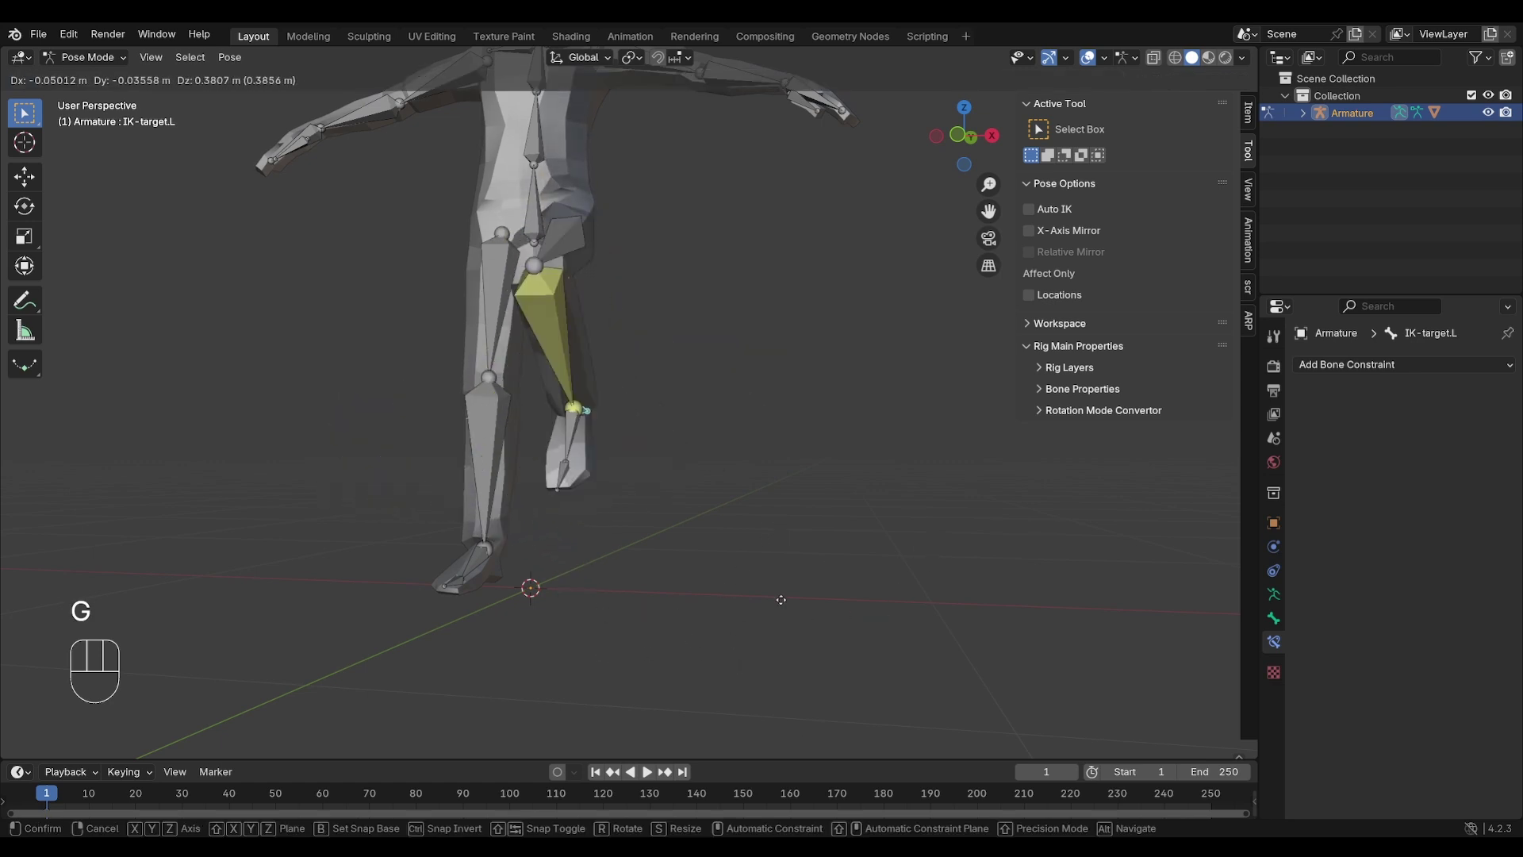
right_click(701, 593)
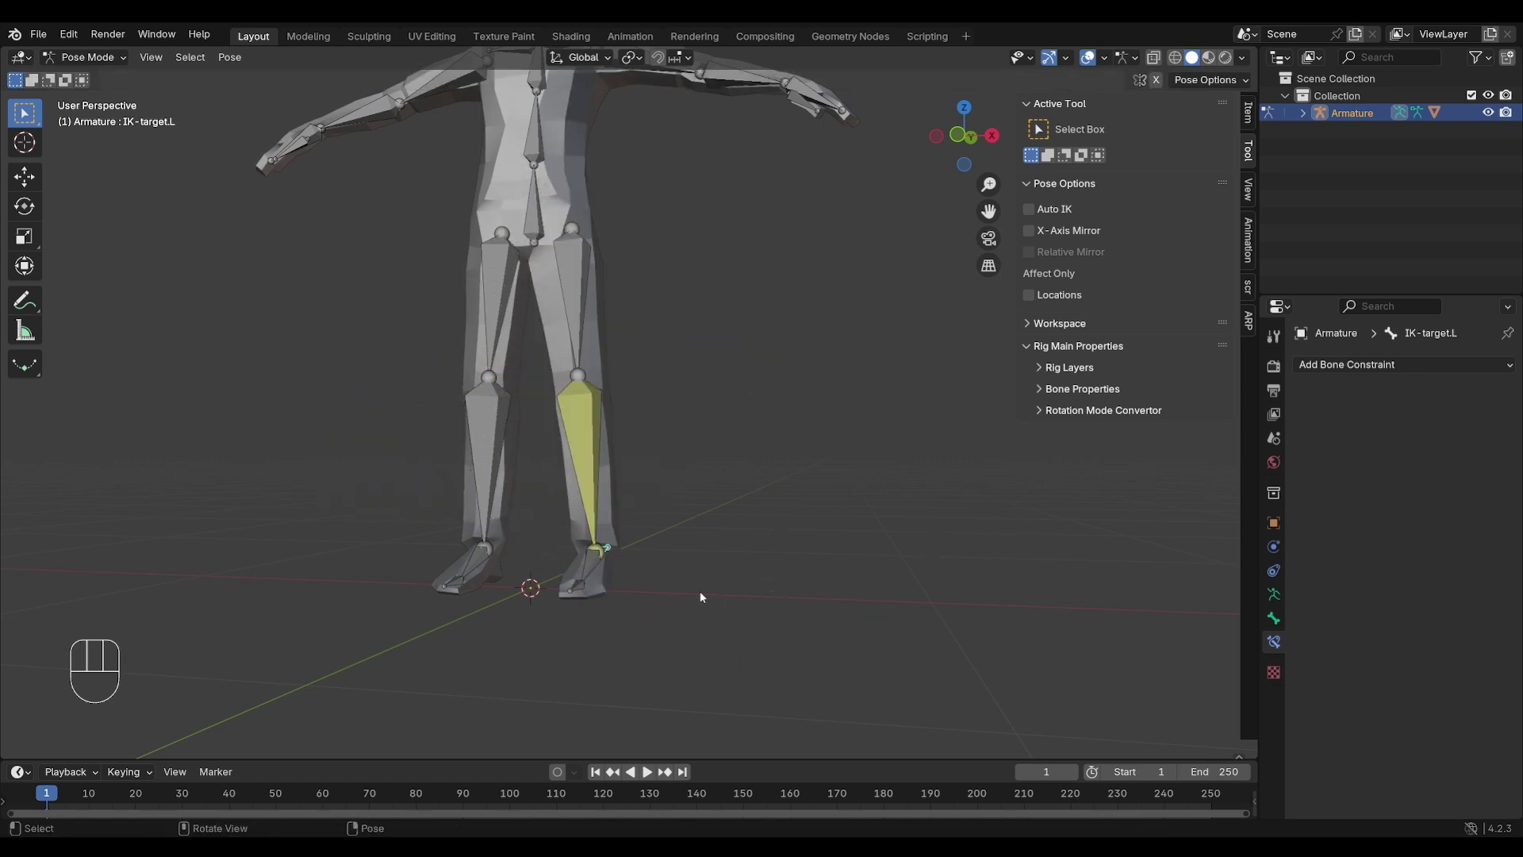
middle_drag(699, 592, 668, 608)
In Edit Mode, extrude a new bone along Y from the left knee.
click(84, 57)
click(87, 96)
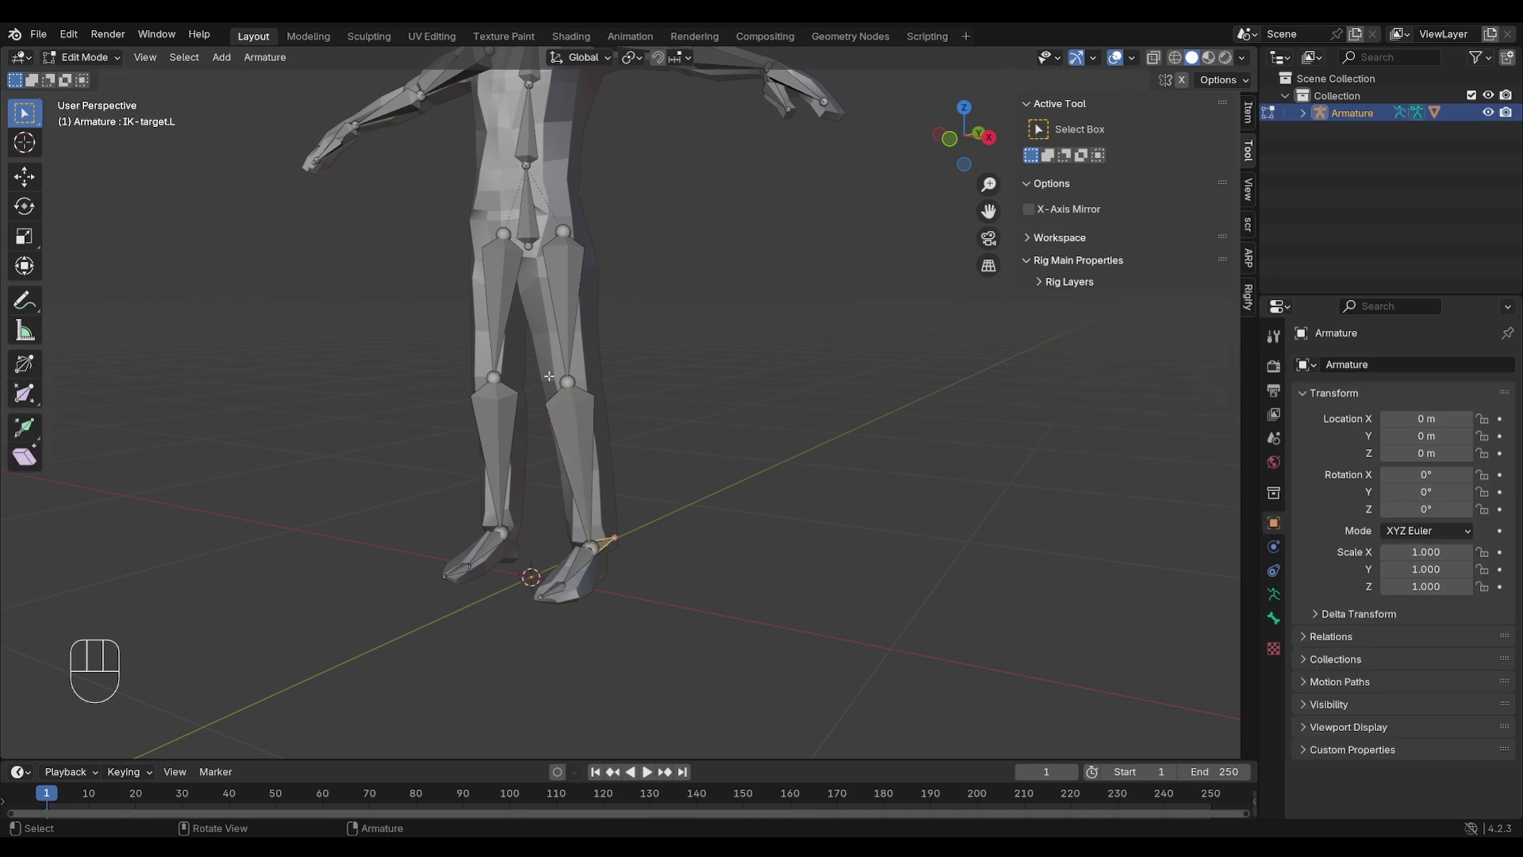
middle_drag(593, 414, 554, 418)
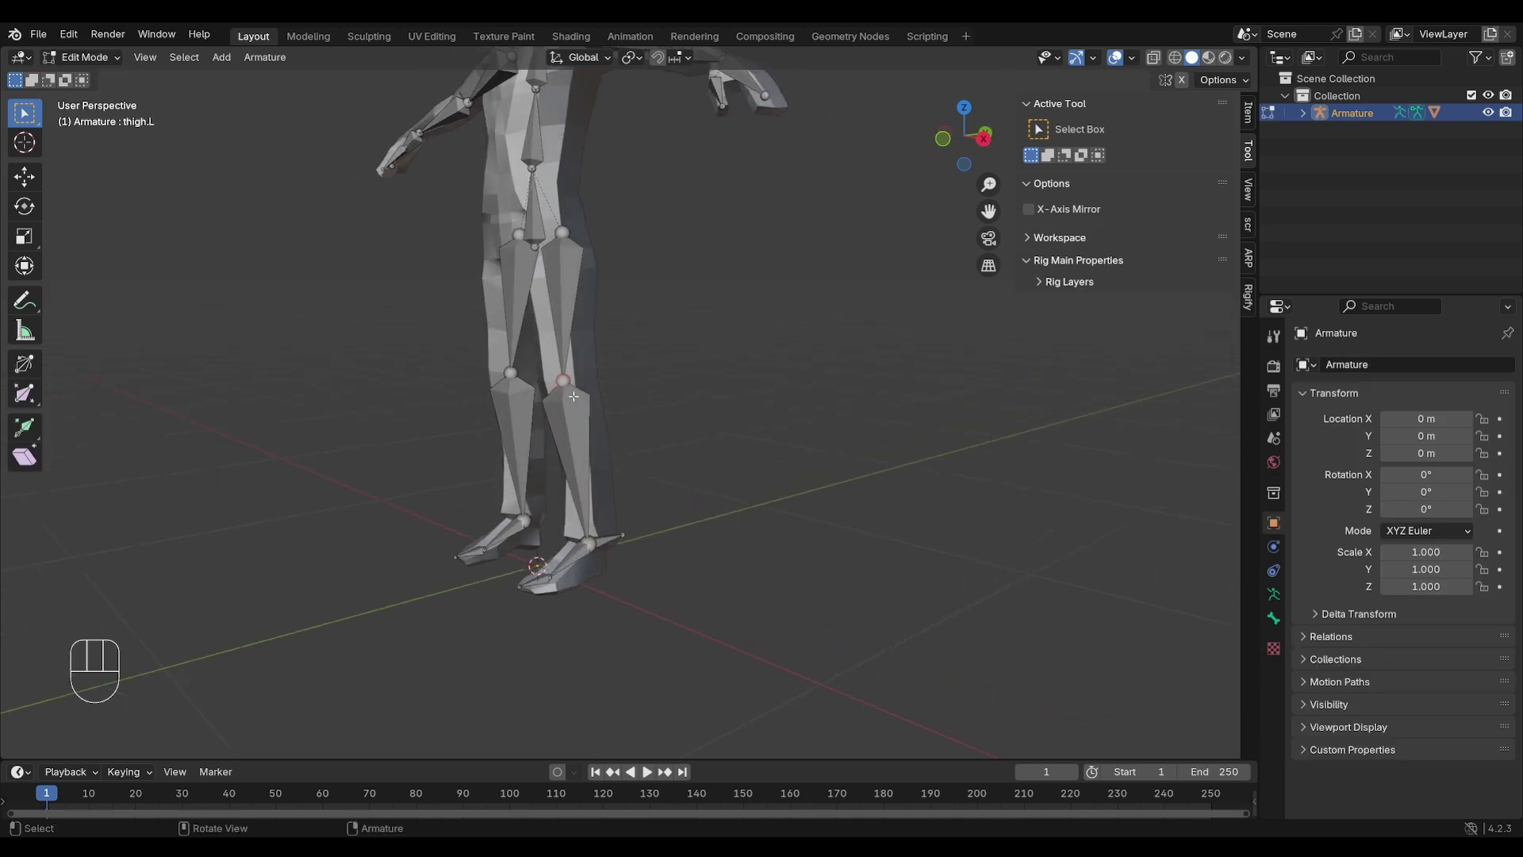
key(e)
key(y)
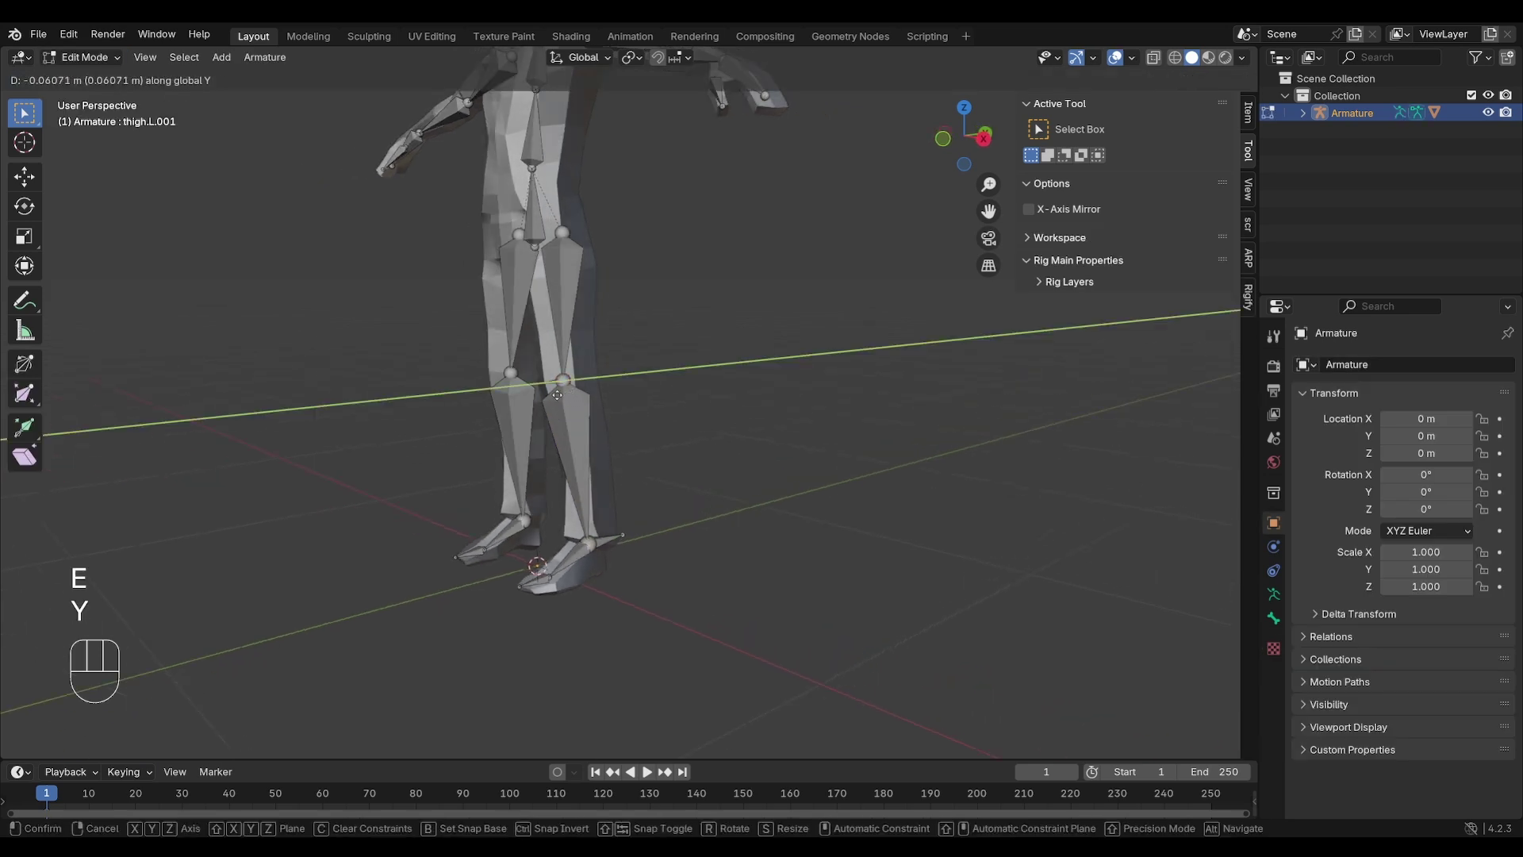
click(541, 390)
key(ctrl+z)
Clear the new bone's parent, move it along Y in front of the knee, and return to Pose Mode.
key(alt+p)
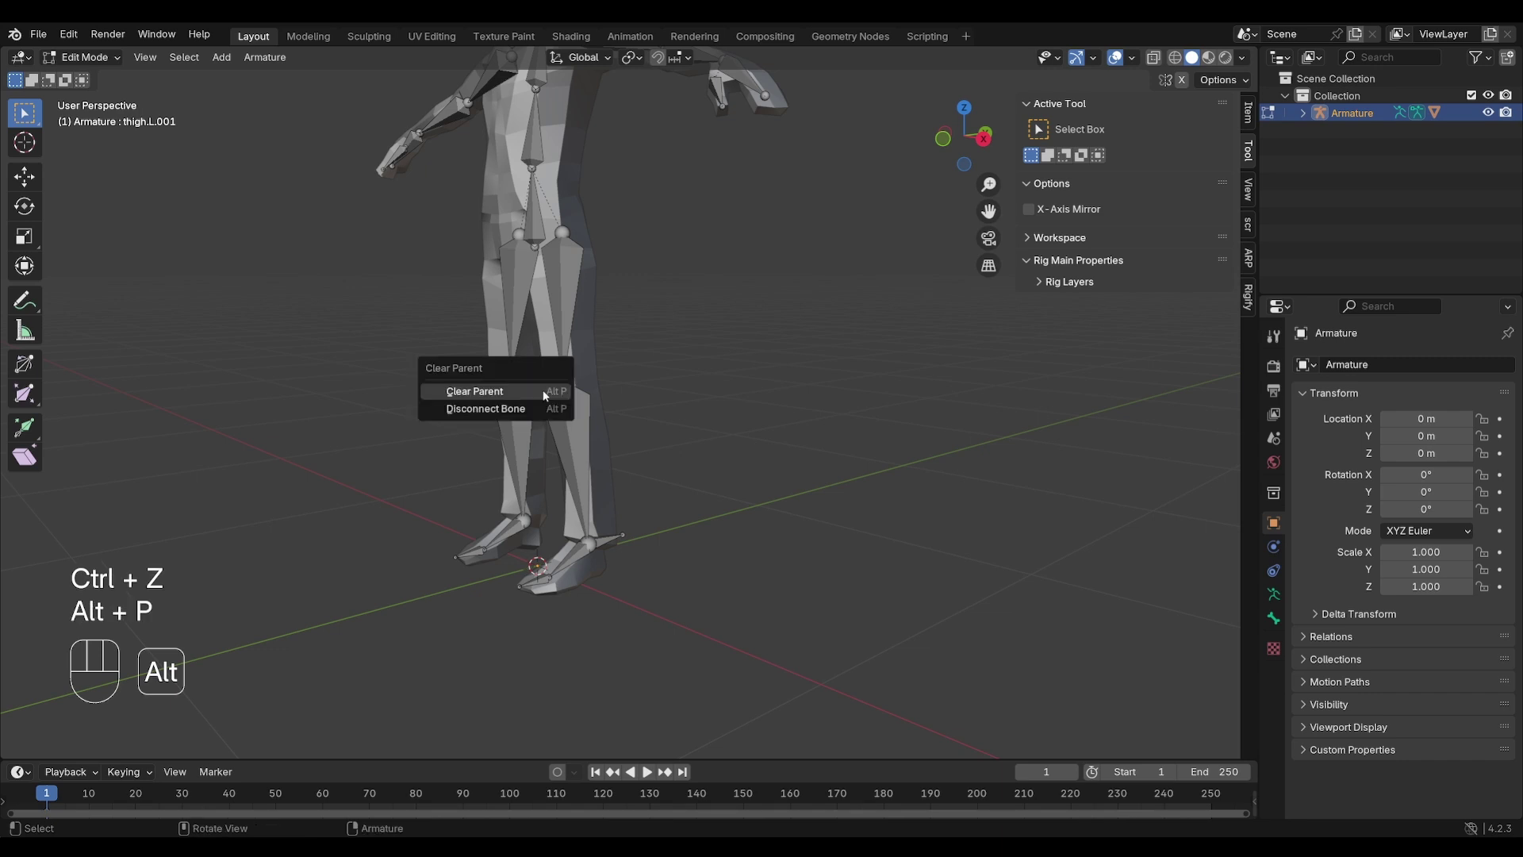
click(539, 390)
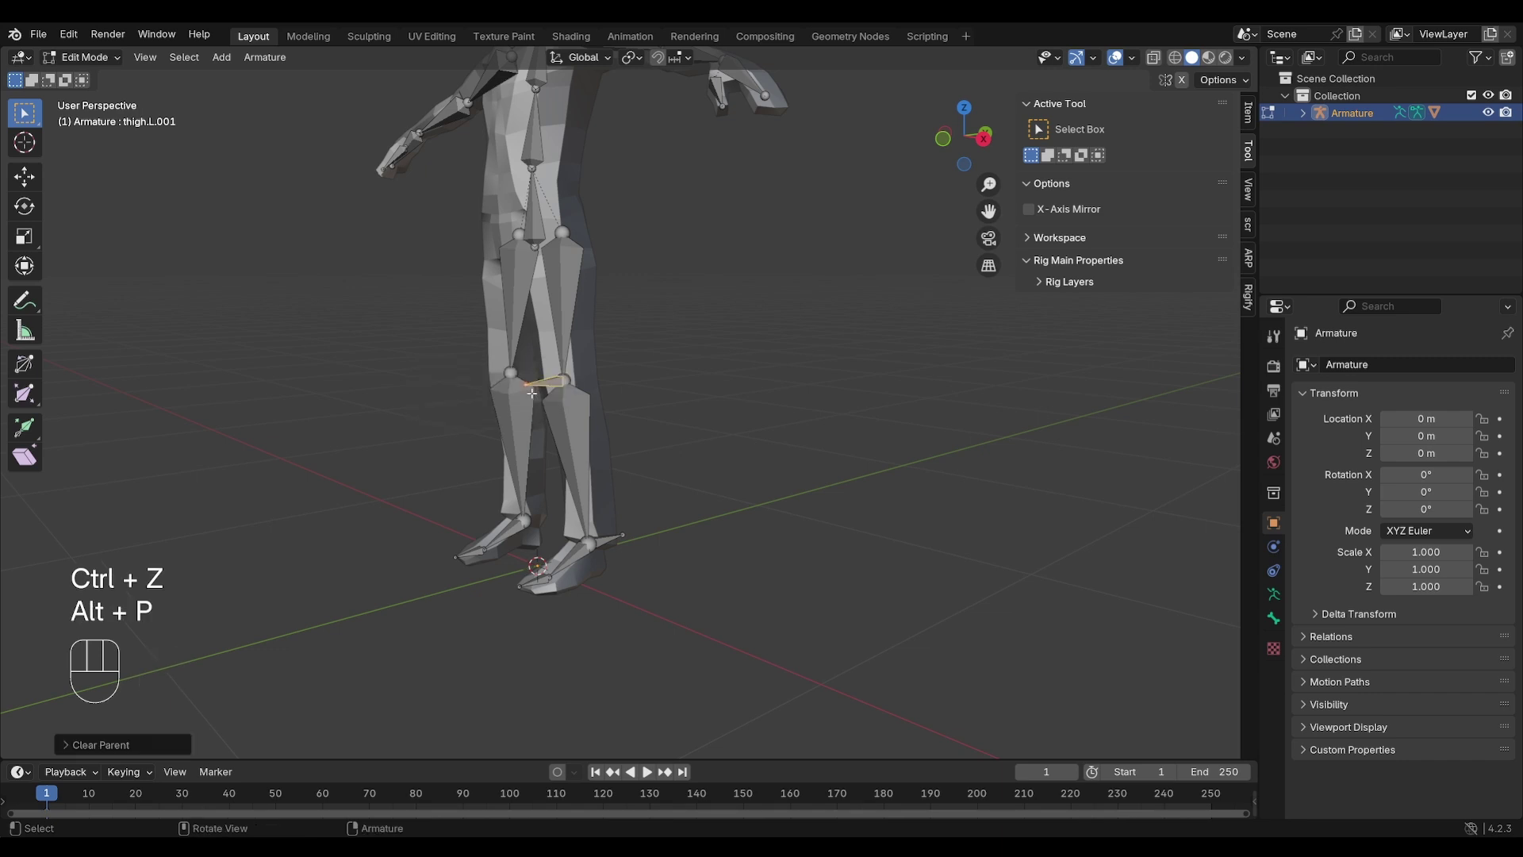
click(25, 177)
click(595, 381)
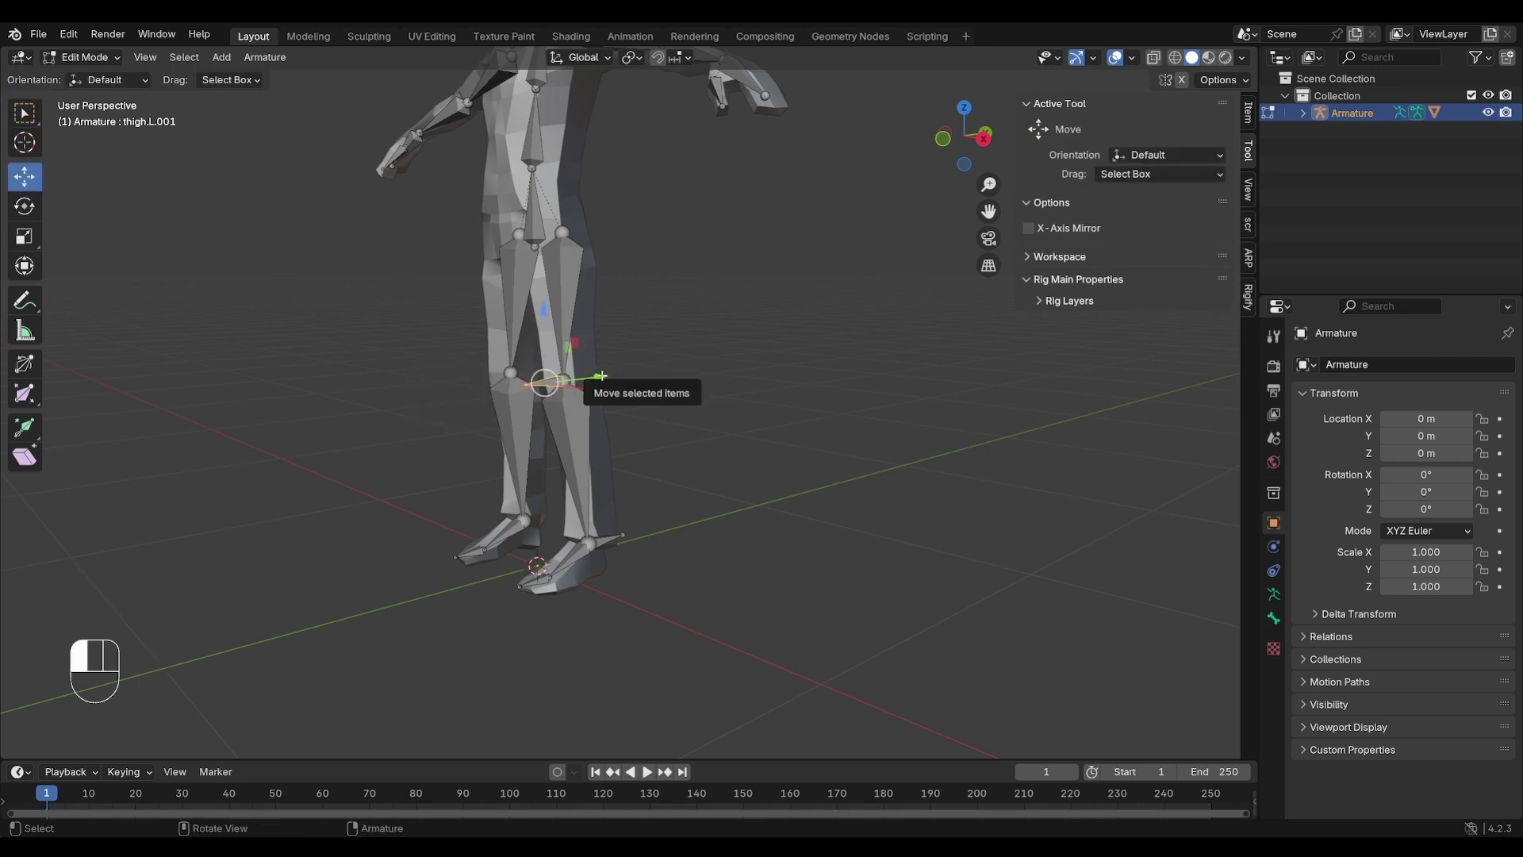
drag(418, 420, 409, 421)
middle_drag(409, 421, 420, 430)
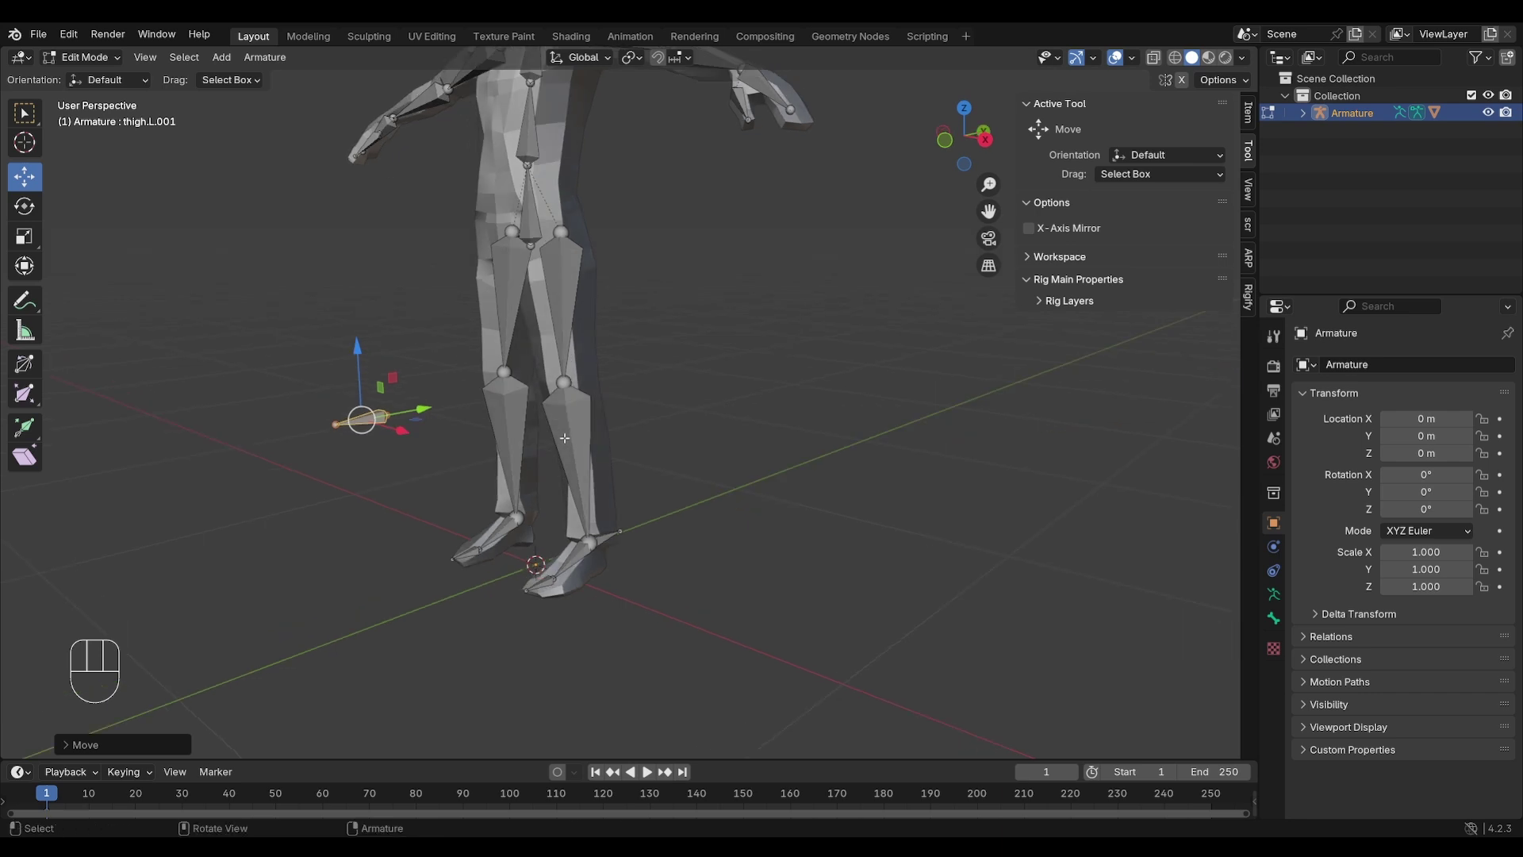
click(115, 58)
click(123, 115)
Set the Armature as the pole target object of shin.L's IK constraint.
click(567, 438)
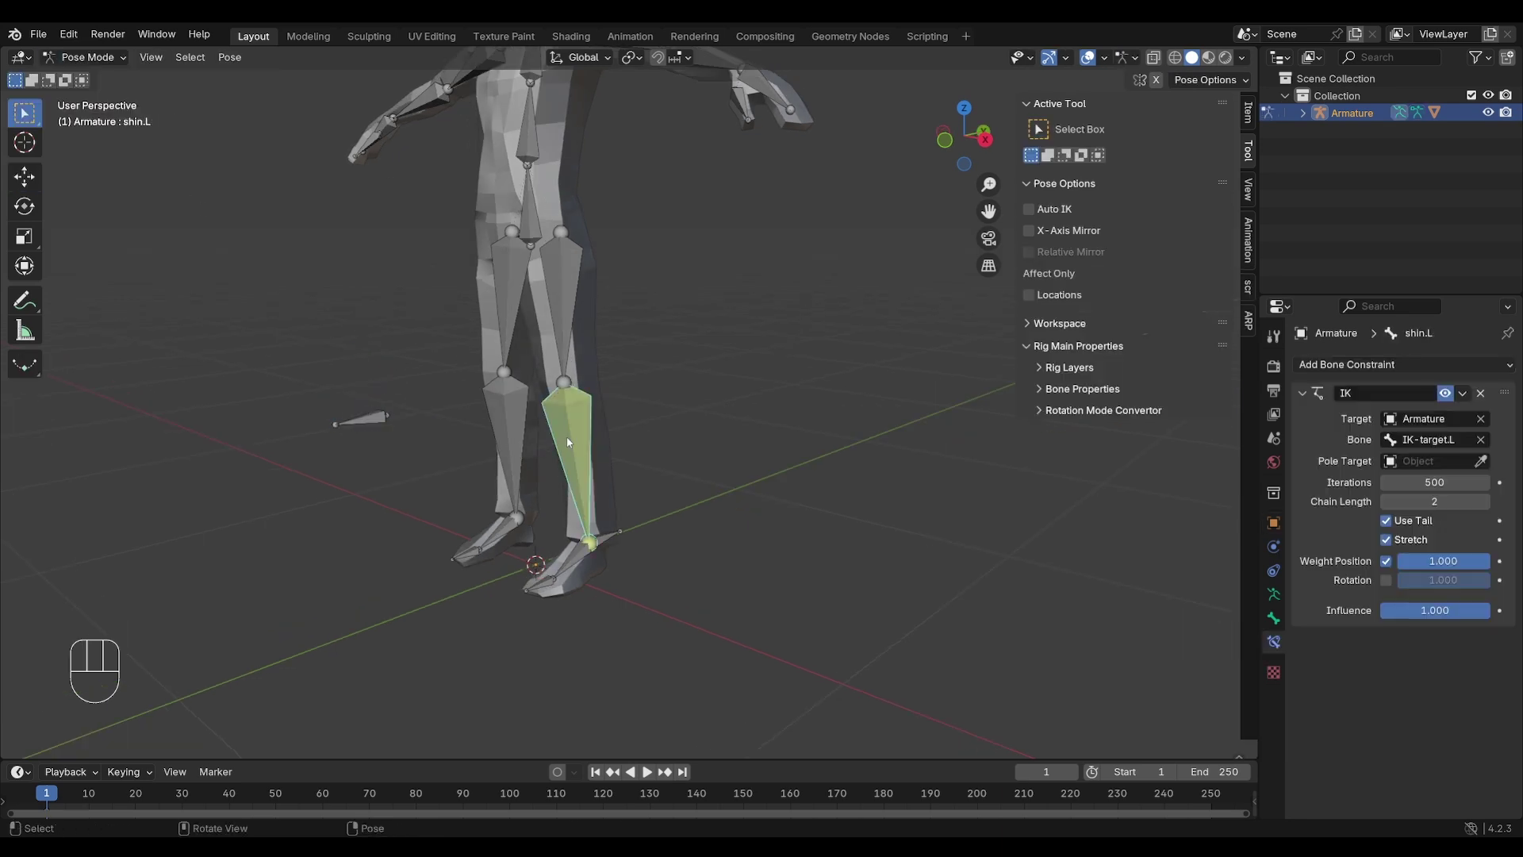
click(1430, 459)
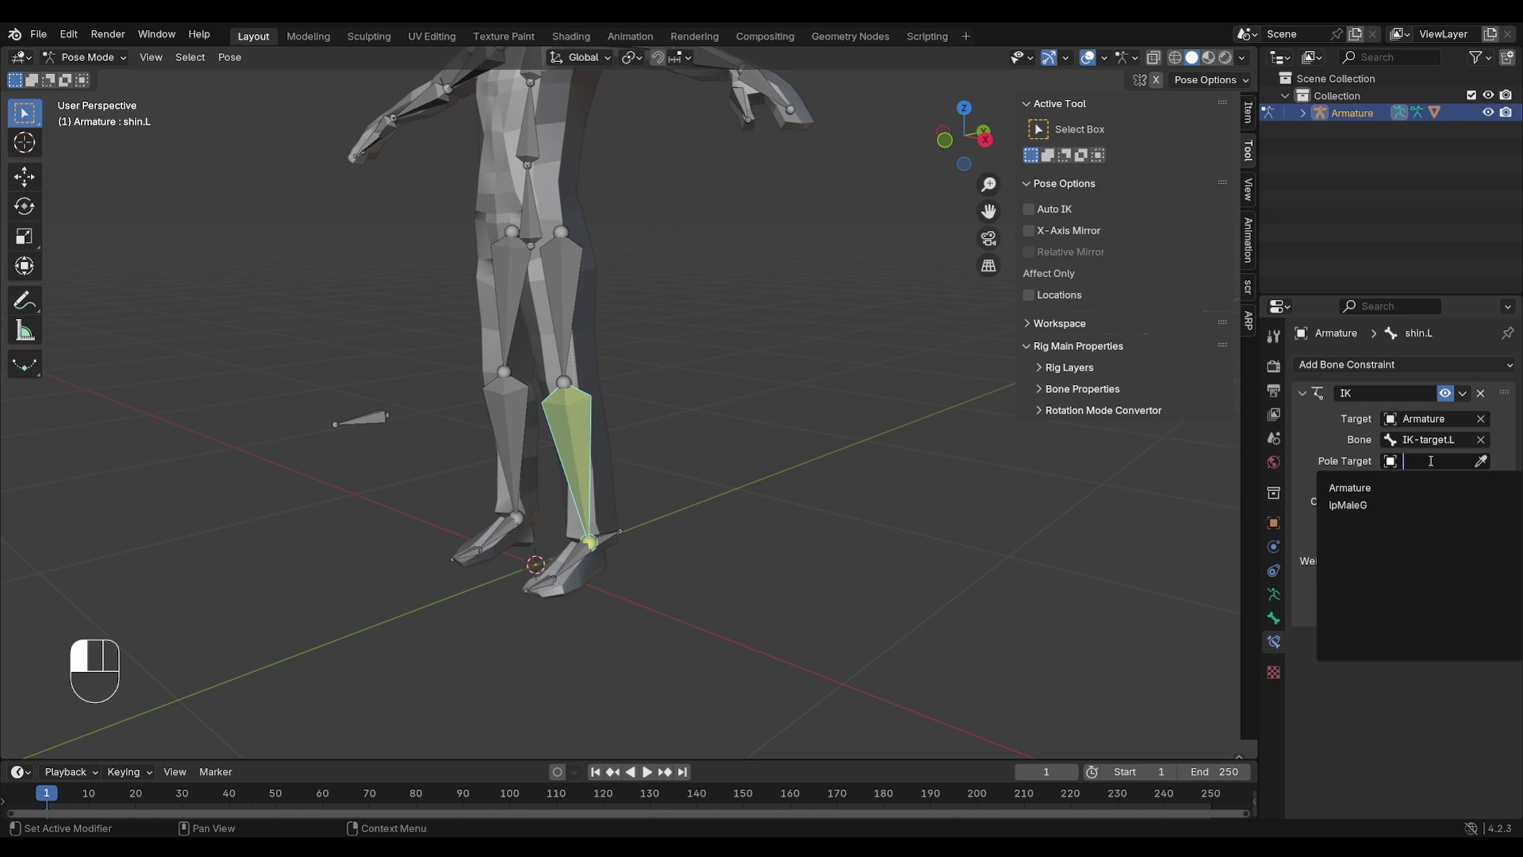
click(1394, 487)
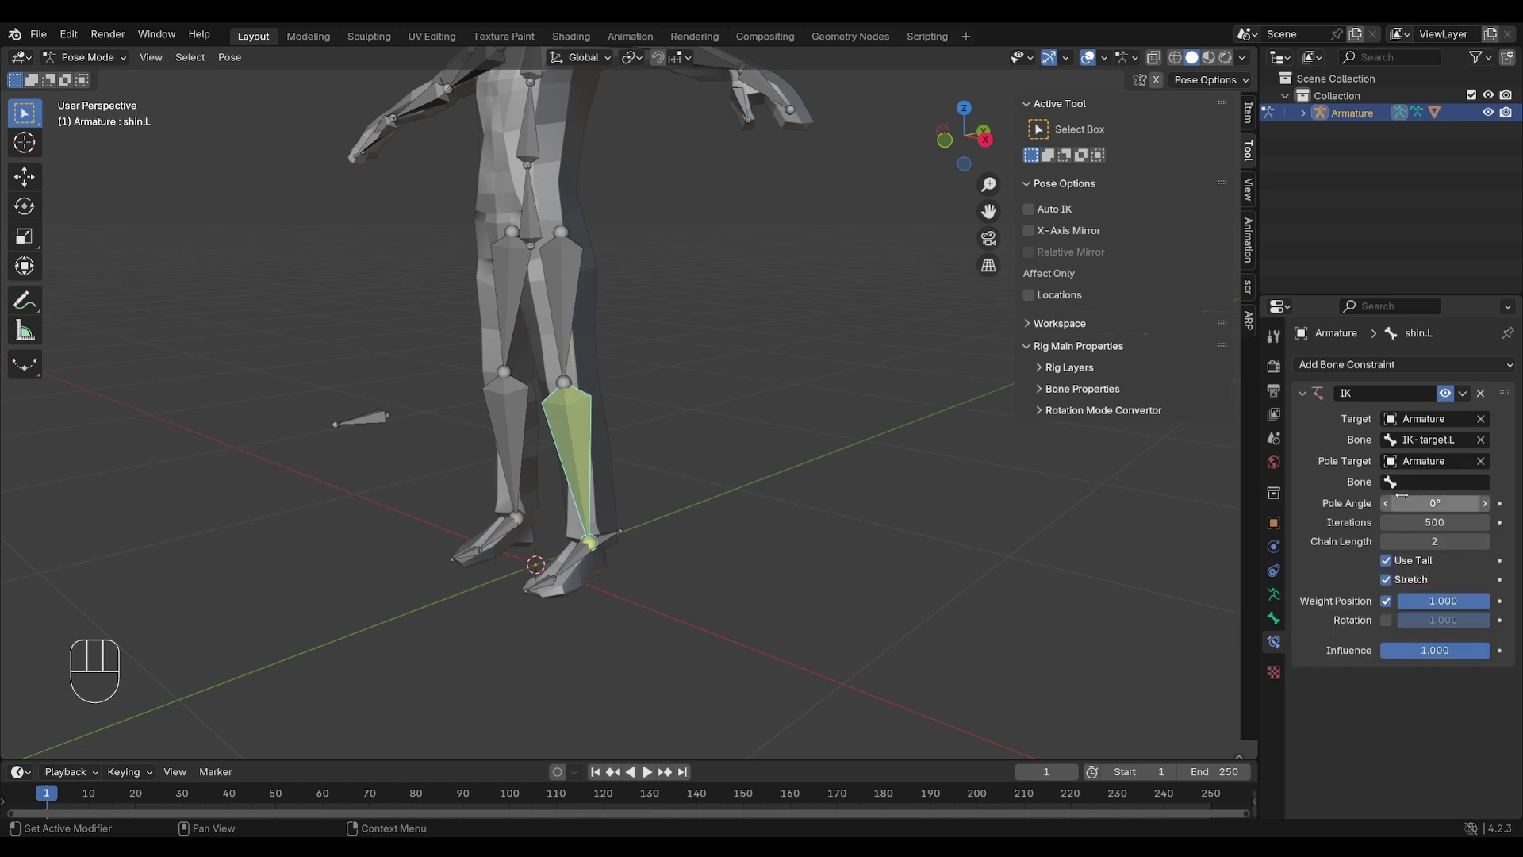
click(1417, 482)
click(1374, 463)
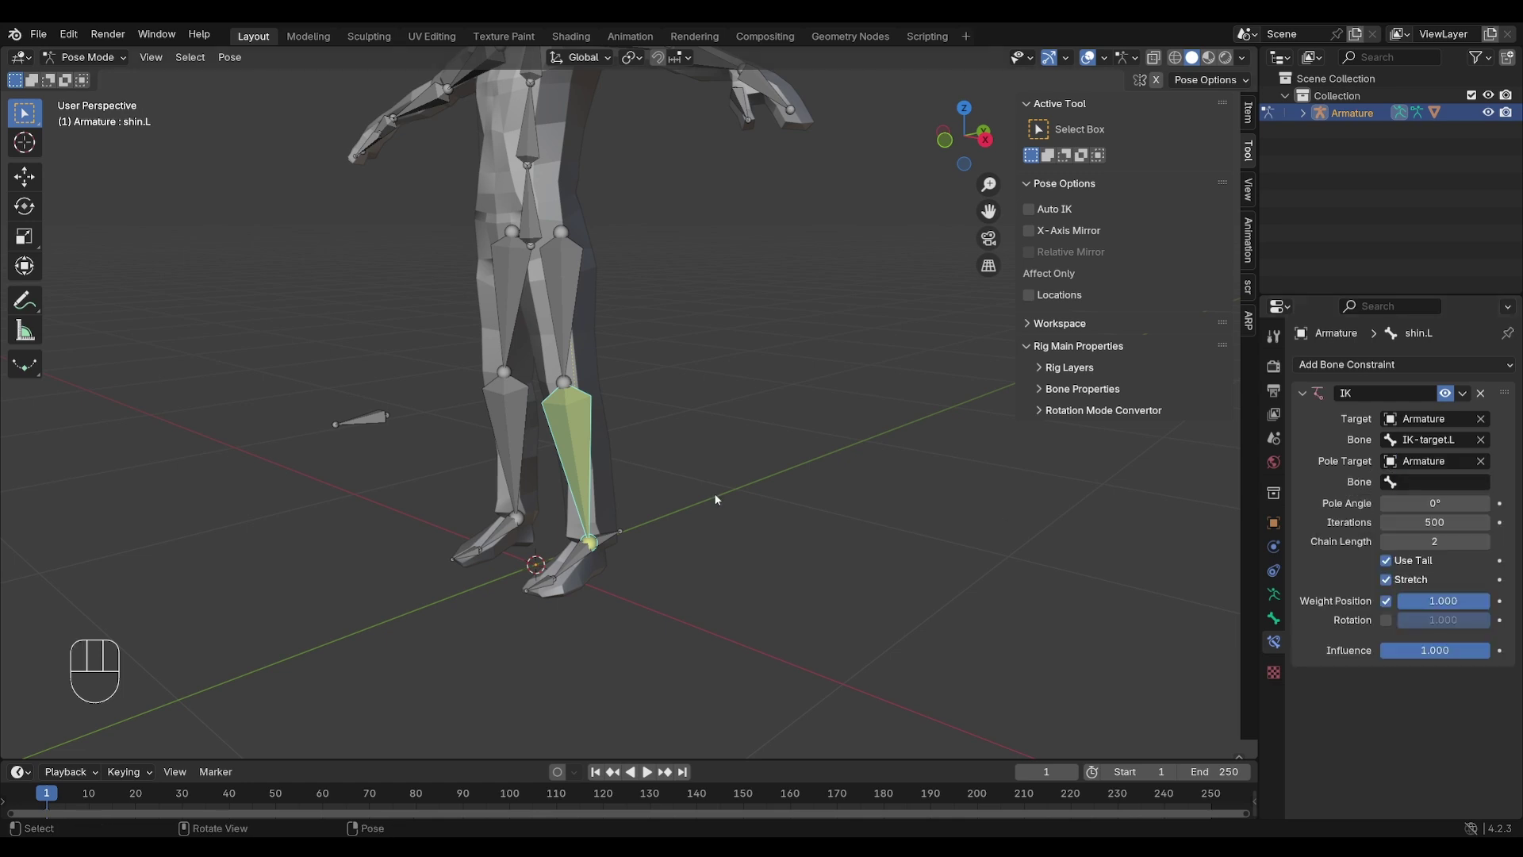
Rename the new pole bone to IK-pole.L.
click(349, 433)
key(F2)
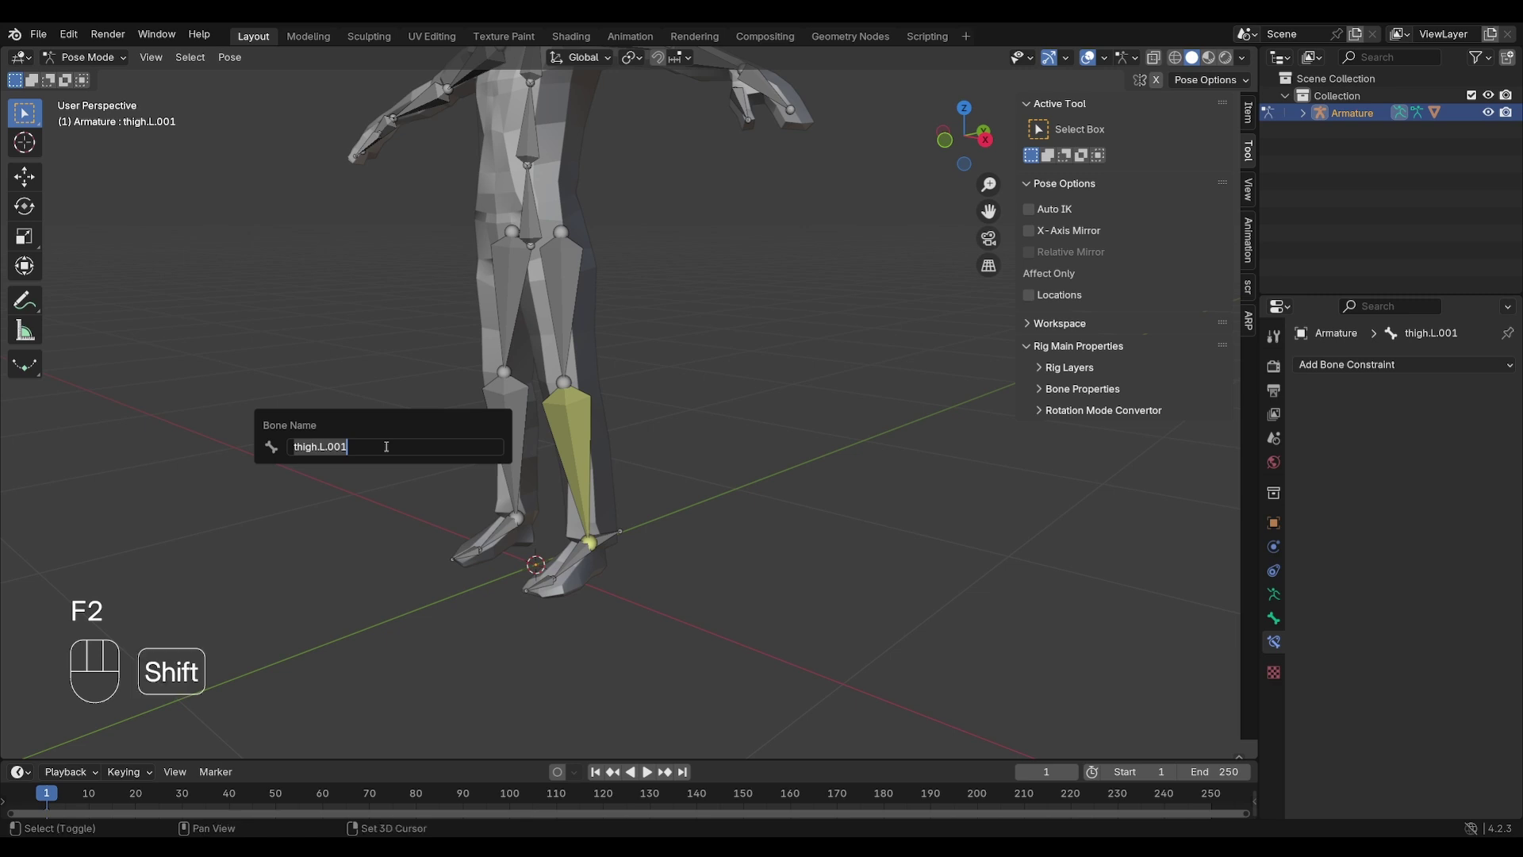
text(IK-pole.)
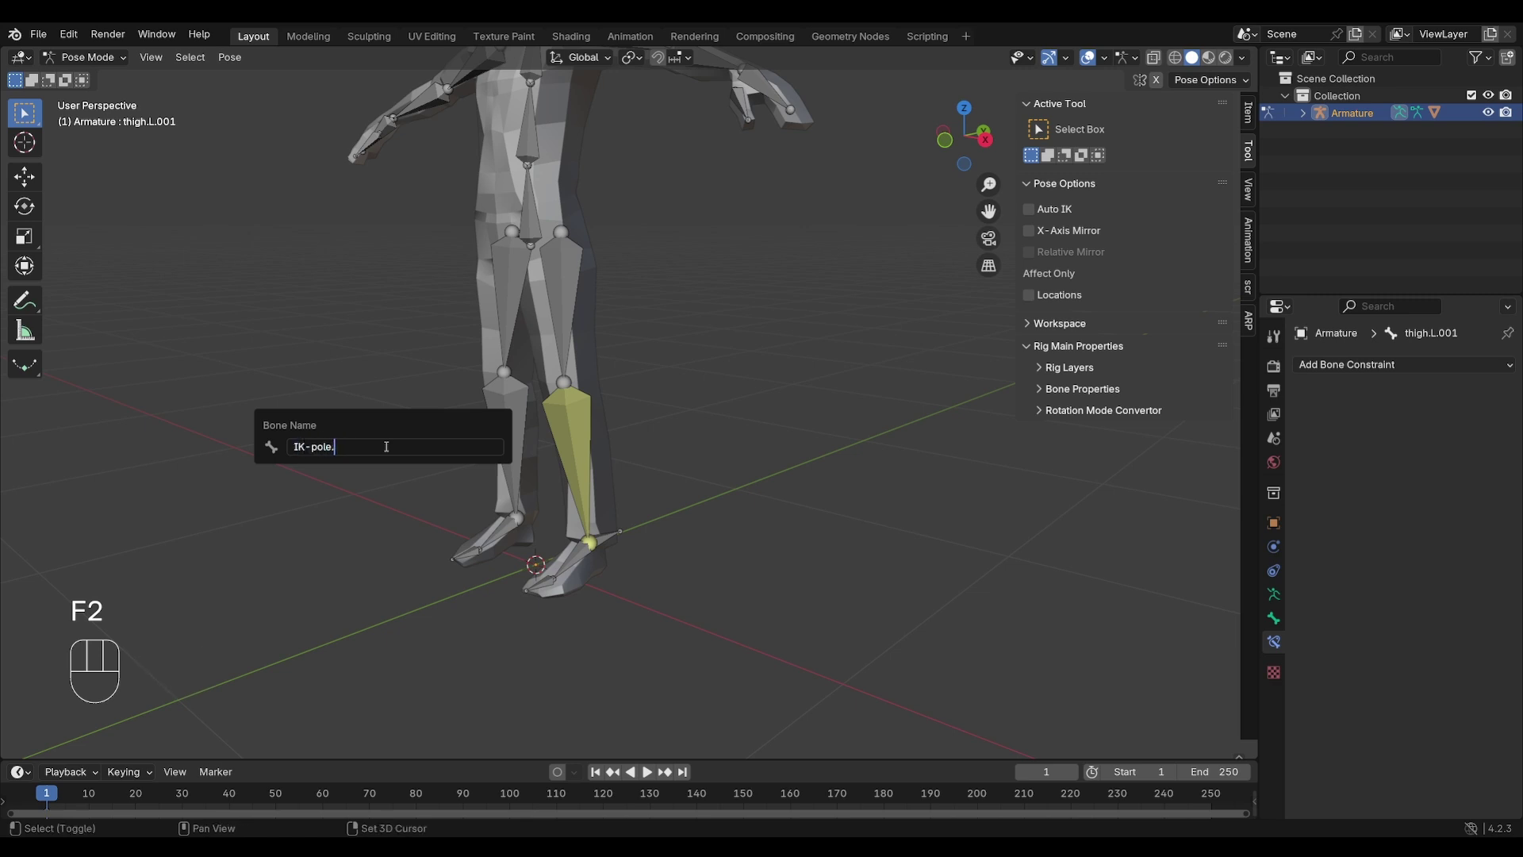
key(Return)
Choose IK-pole.L as the pole bone in shin.L's IK constraint.
click(588, 425)
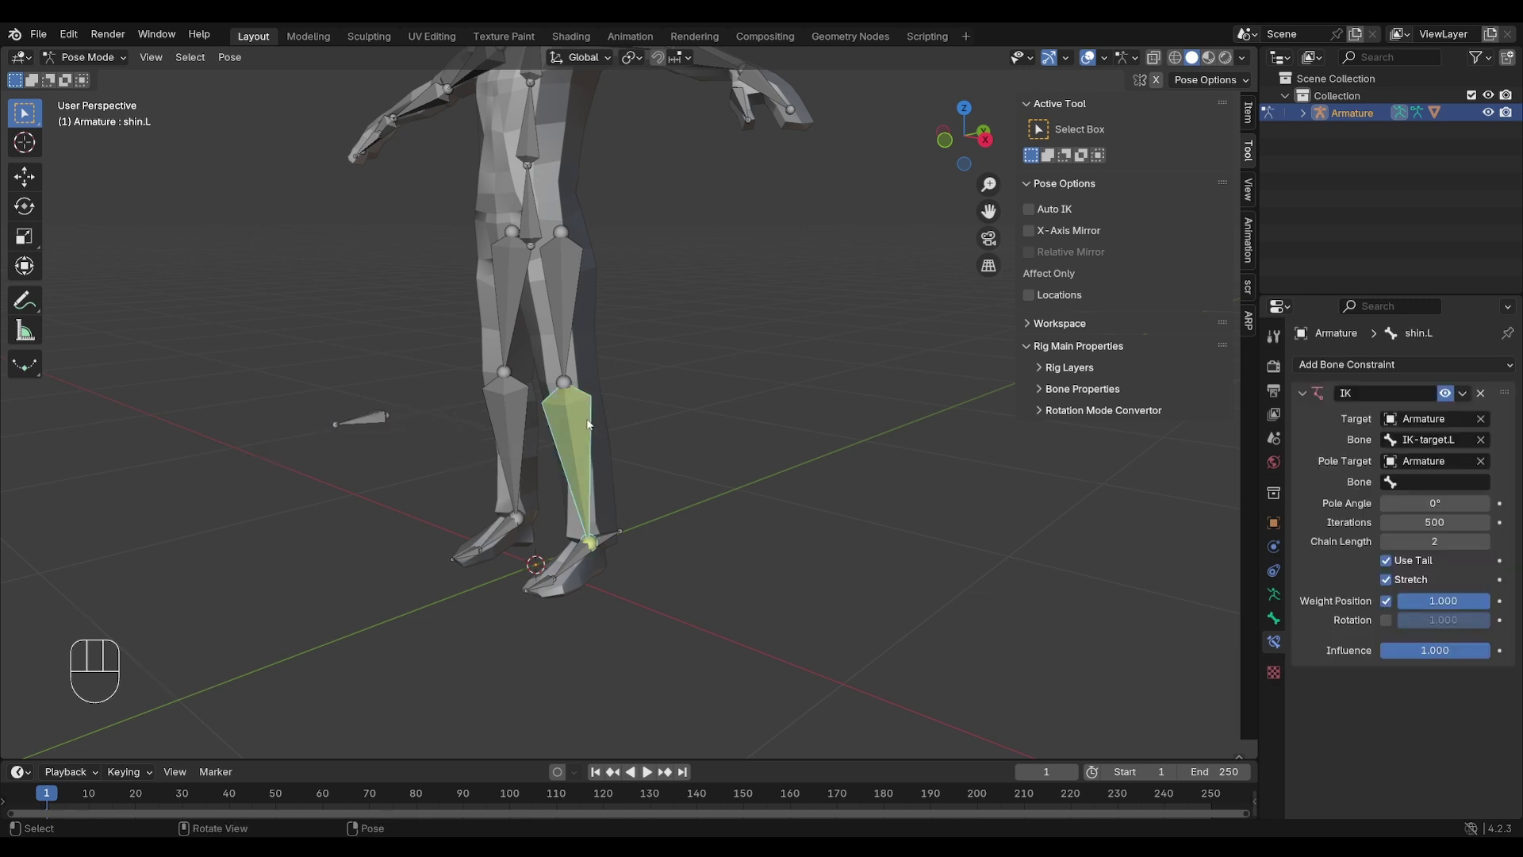
click(1442, 482)
text(p)
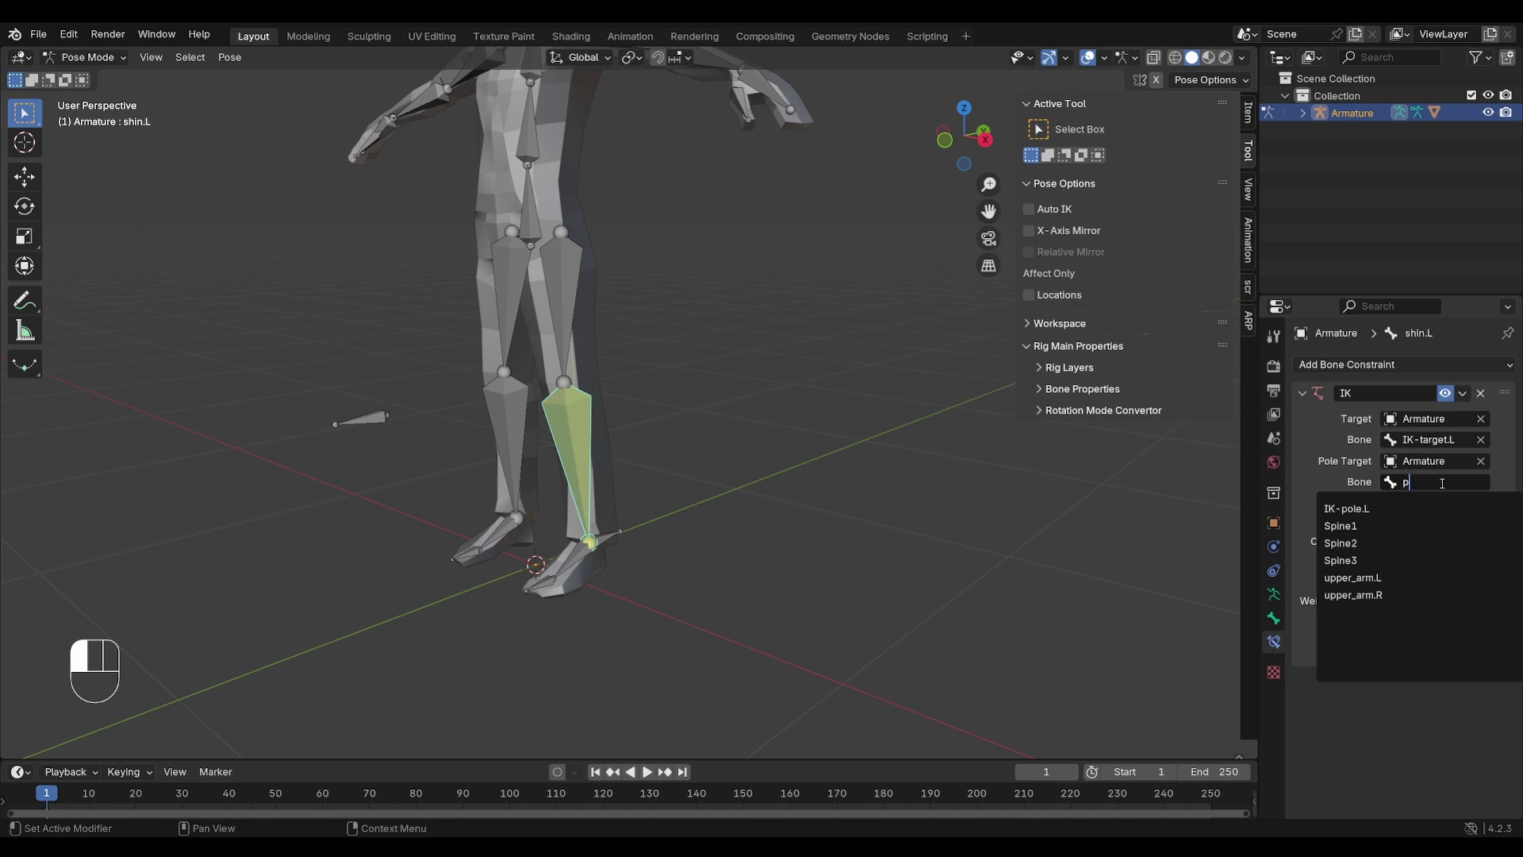
text(ole)
click(1354, 510)
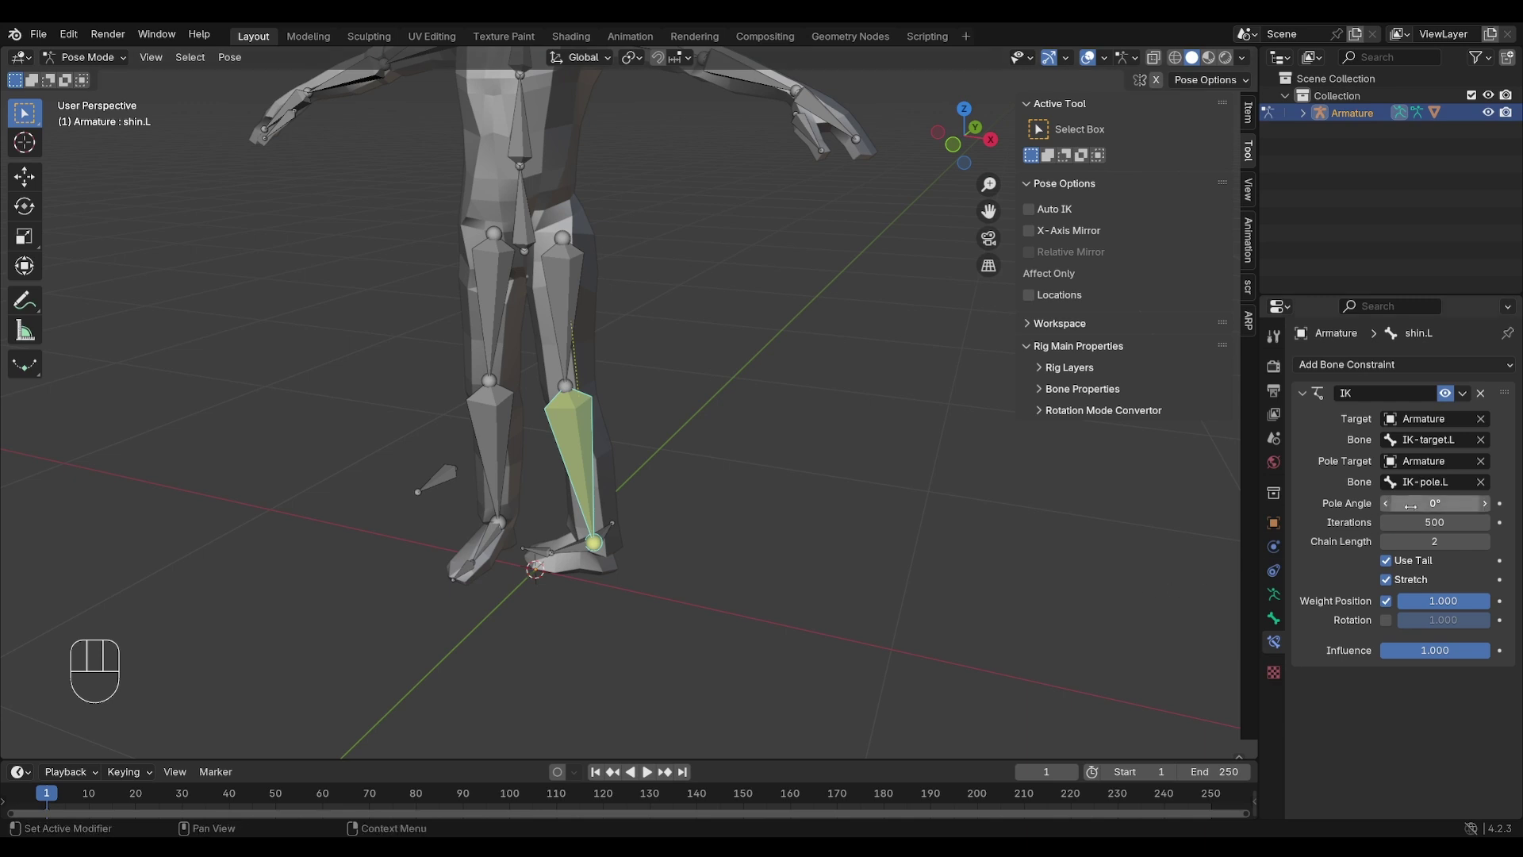
Enter -90 as shin.L's IK pole angle, trying nearby values by dragging.
drag(1435, 503, 1364, 503)
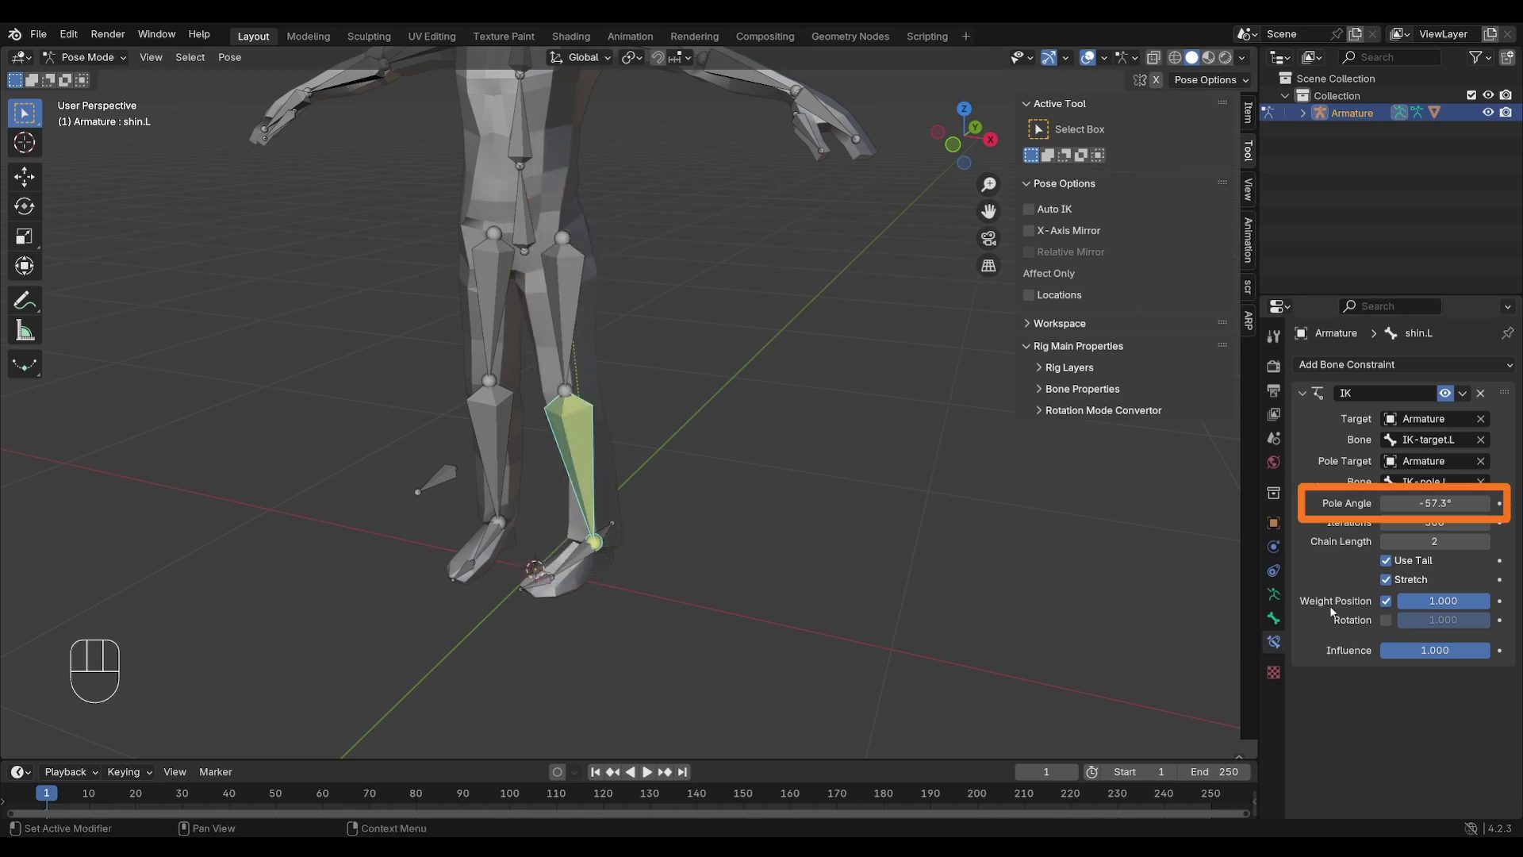
click(1436, 508)
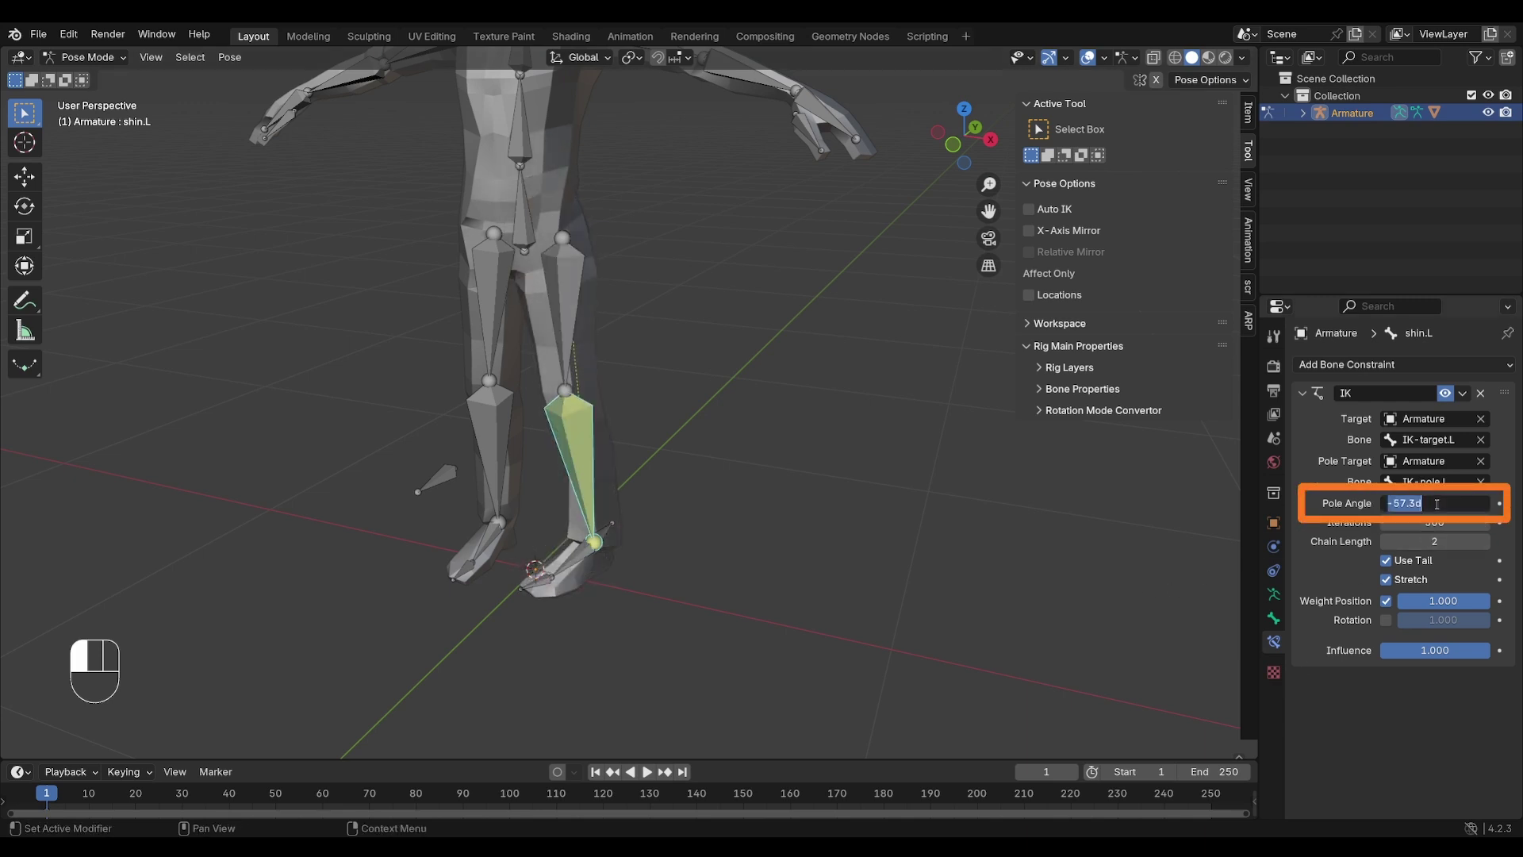
text(-90)
key(Return)
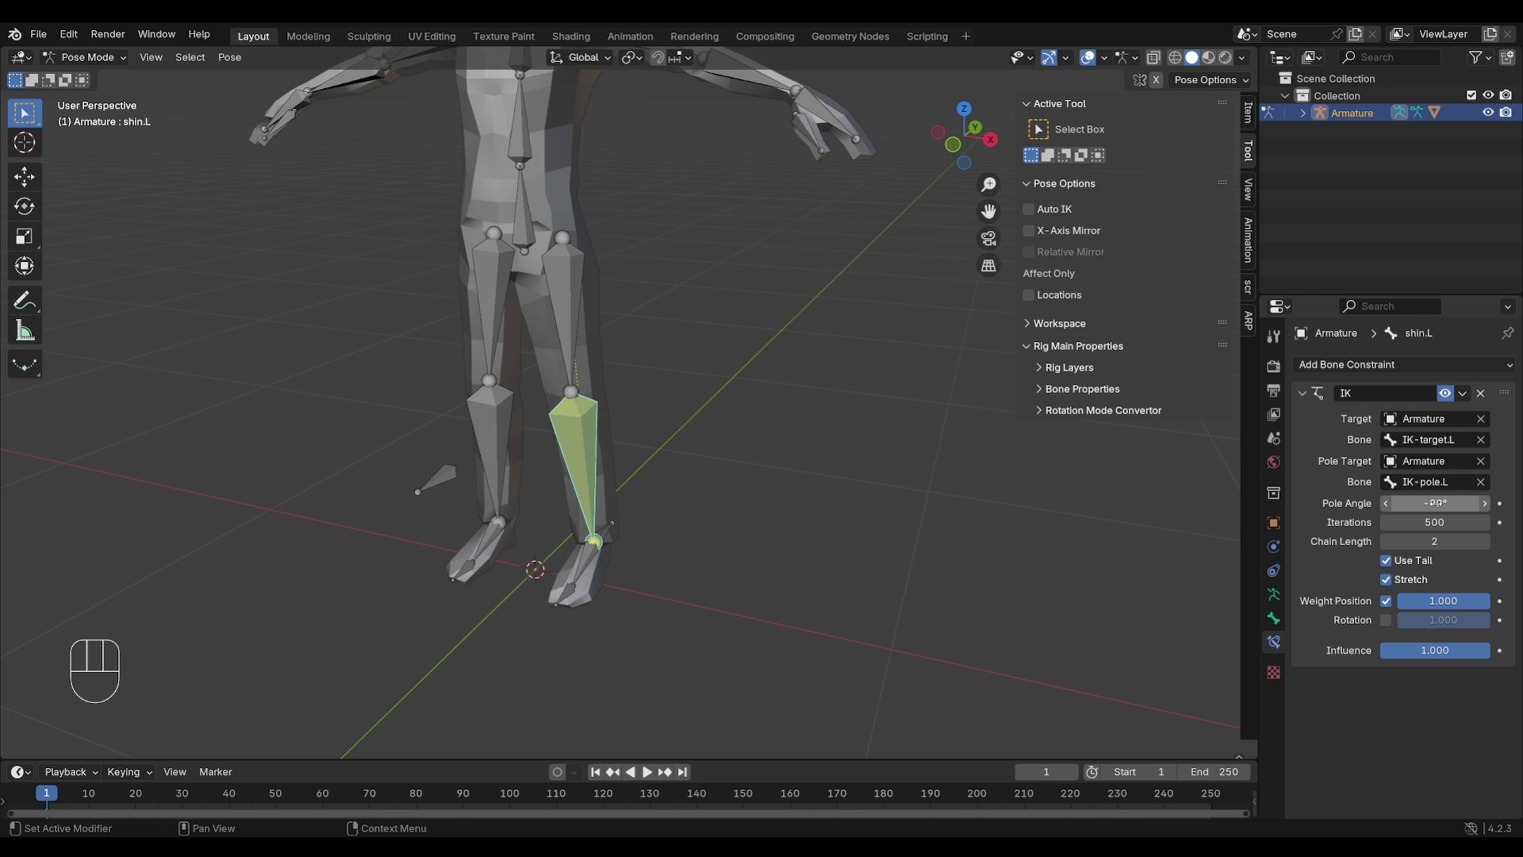
mouse_move(1414, 503)
mouse_down()
mouse_move(1376, 502)
mouse_move(1396, 503)
mouse_up()
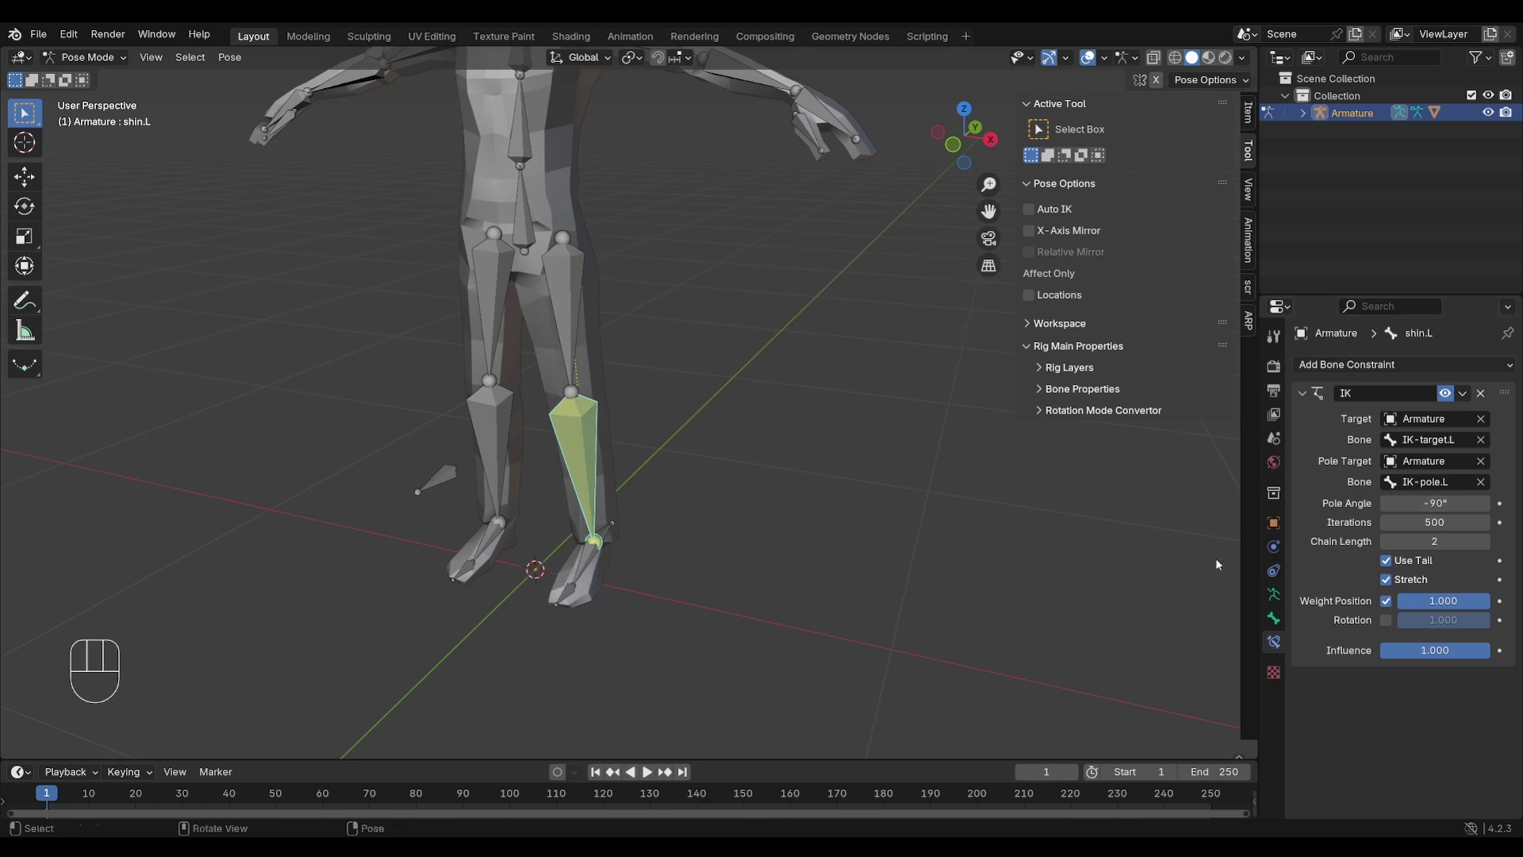
key(g)
key(g)
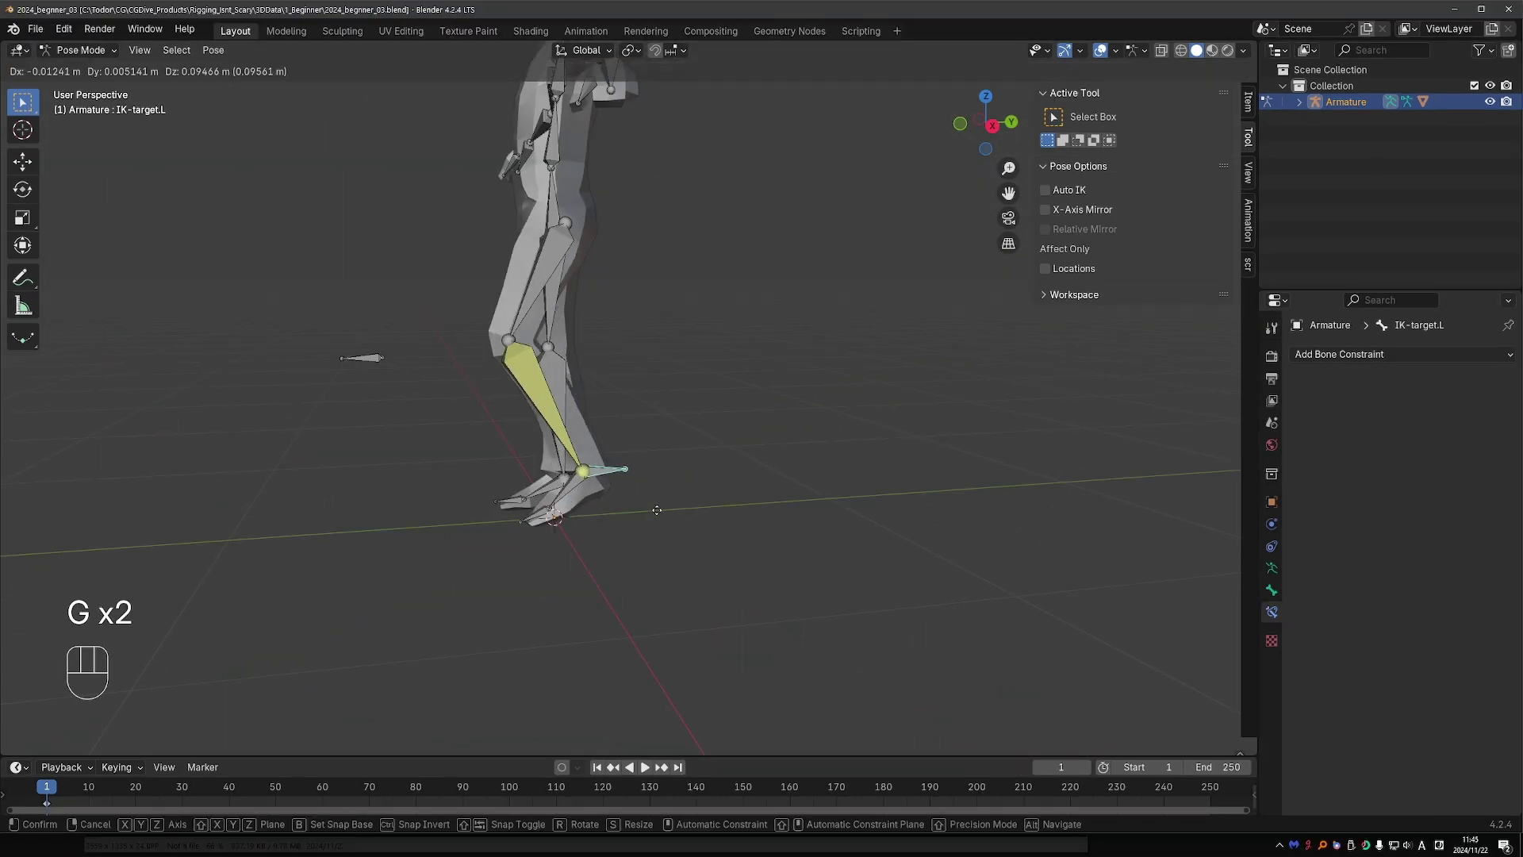
right_click(674, 509)
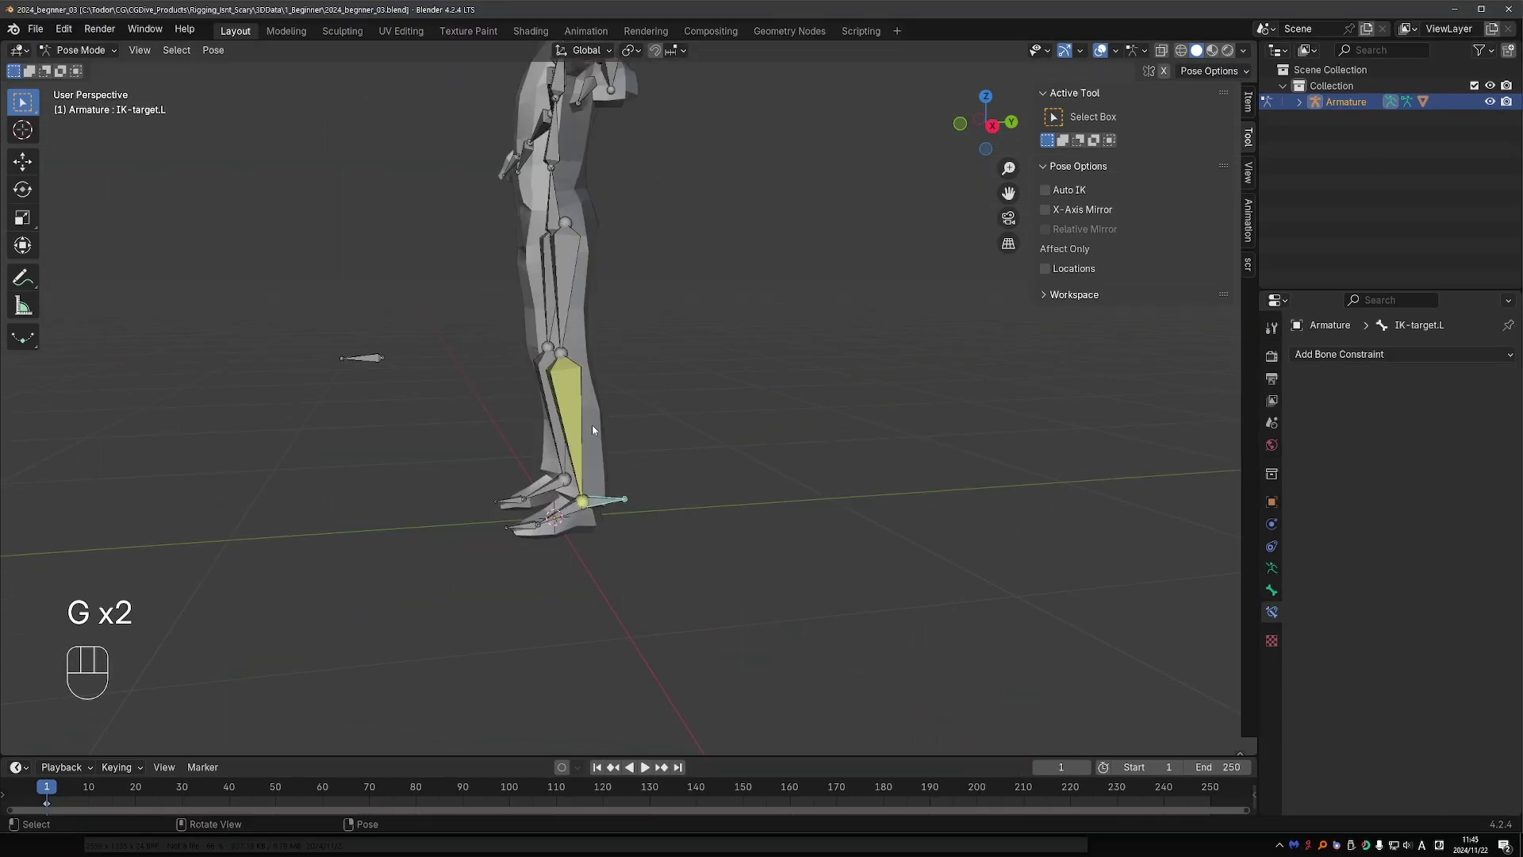
key(d)
drag(560, 350, 397, 348)
right_drag(540, 352, 428, 354)
mouse_move(575, 435)
middle_down()
mouse_move(669, 446)
mouse_move(710, 484)
middle_up()
key(g)
key(g)
key(g)
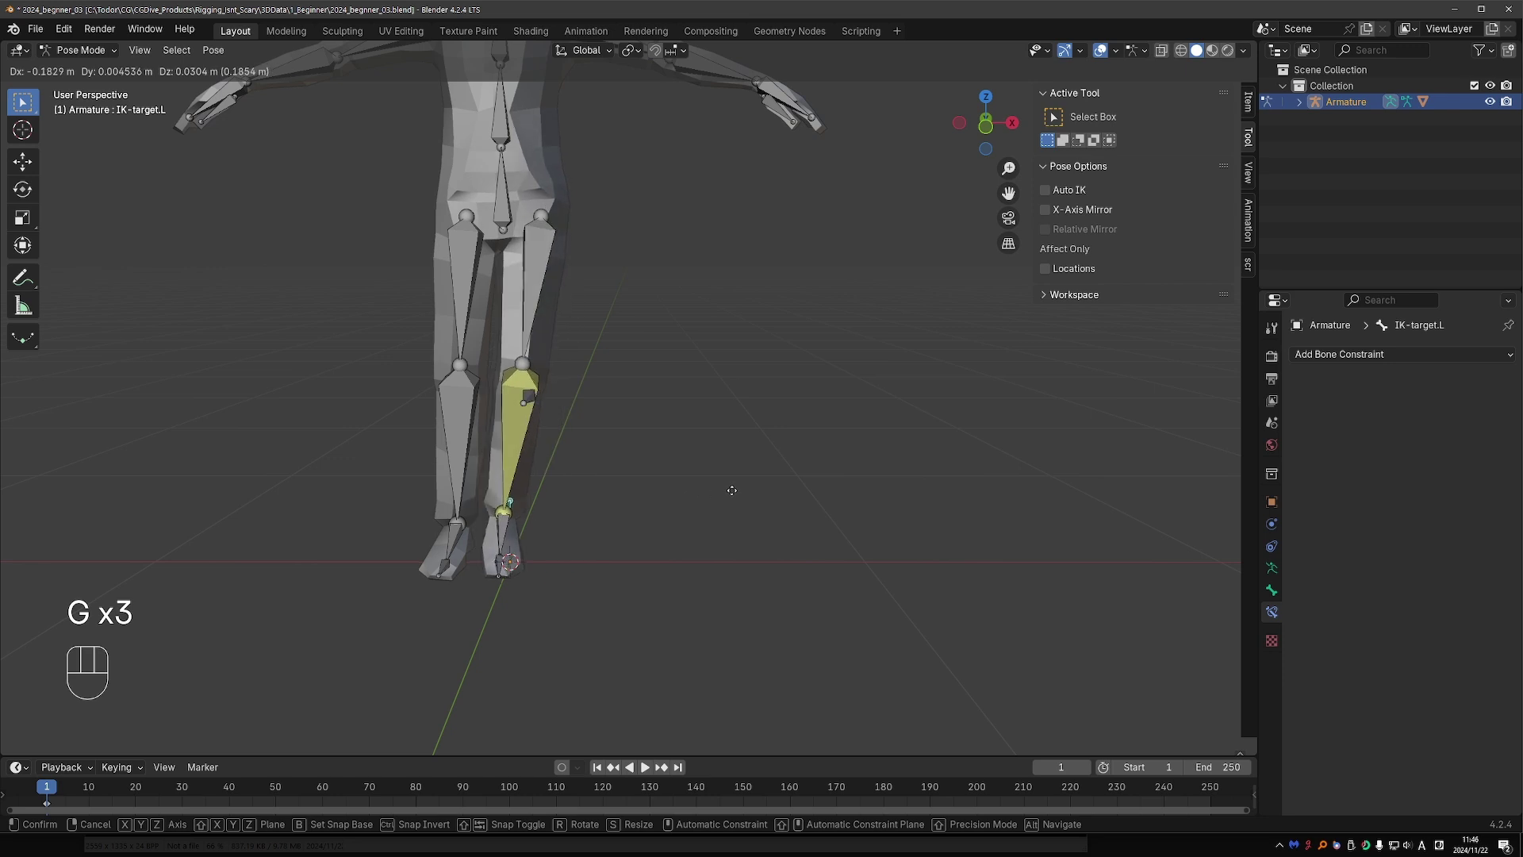
right_click(690, 462)
key(g)
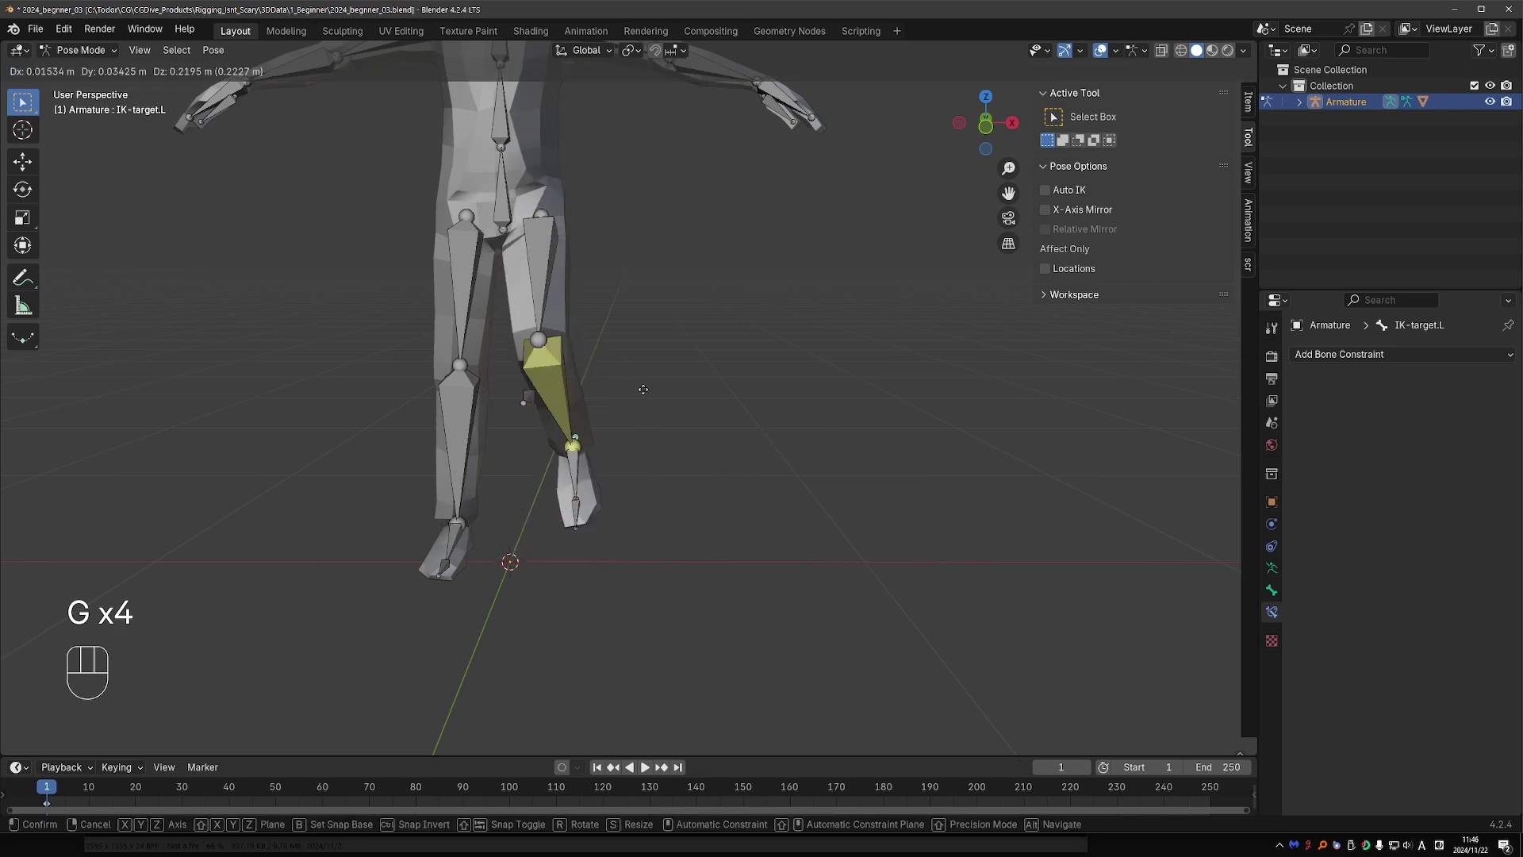
click(643, 397)
click(529, 398)
key(g)
key(g)
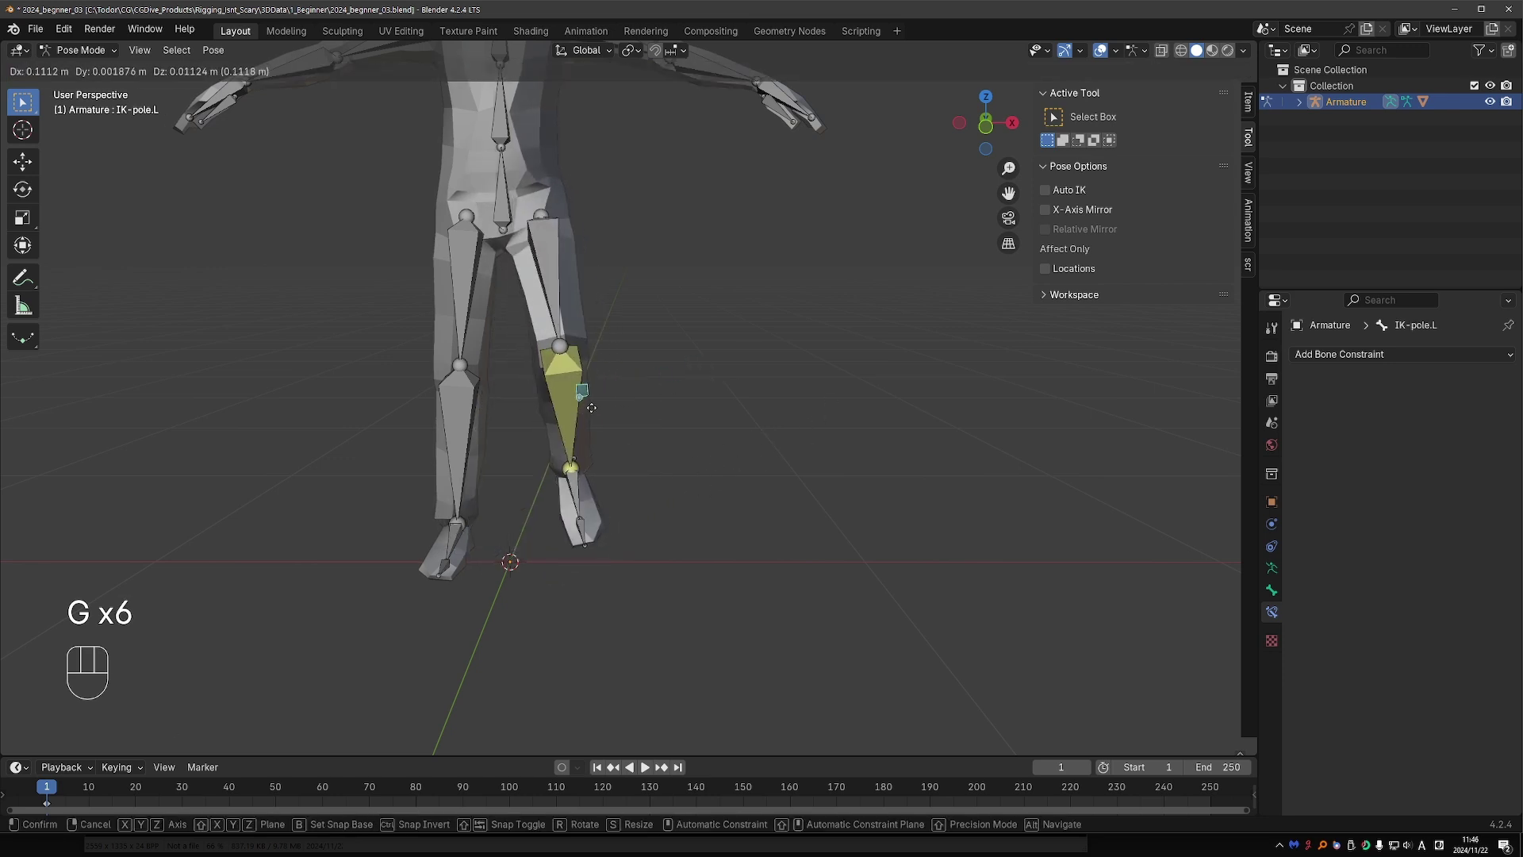
right_click(527, 430)
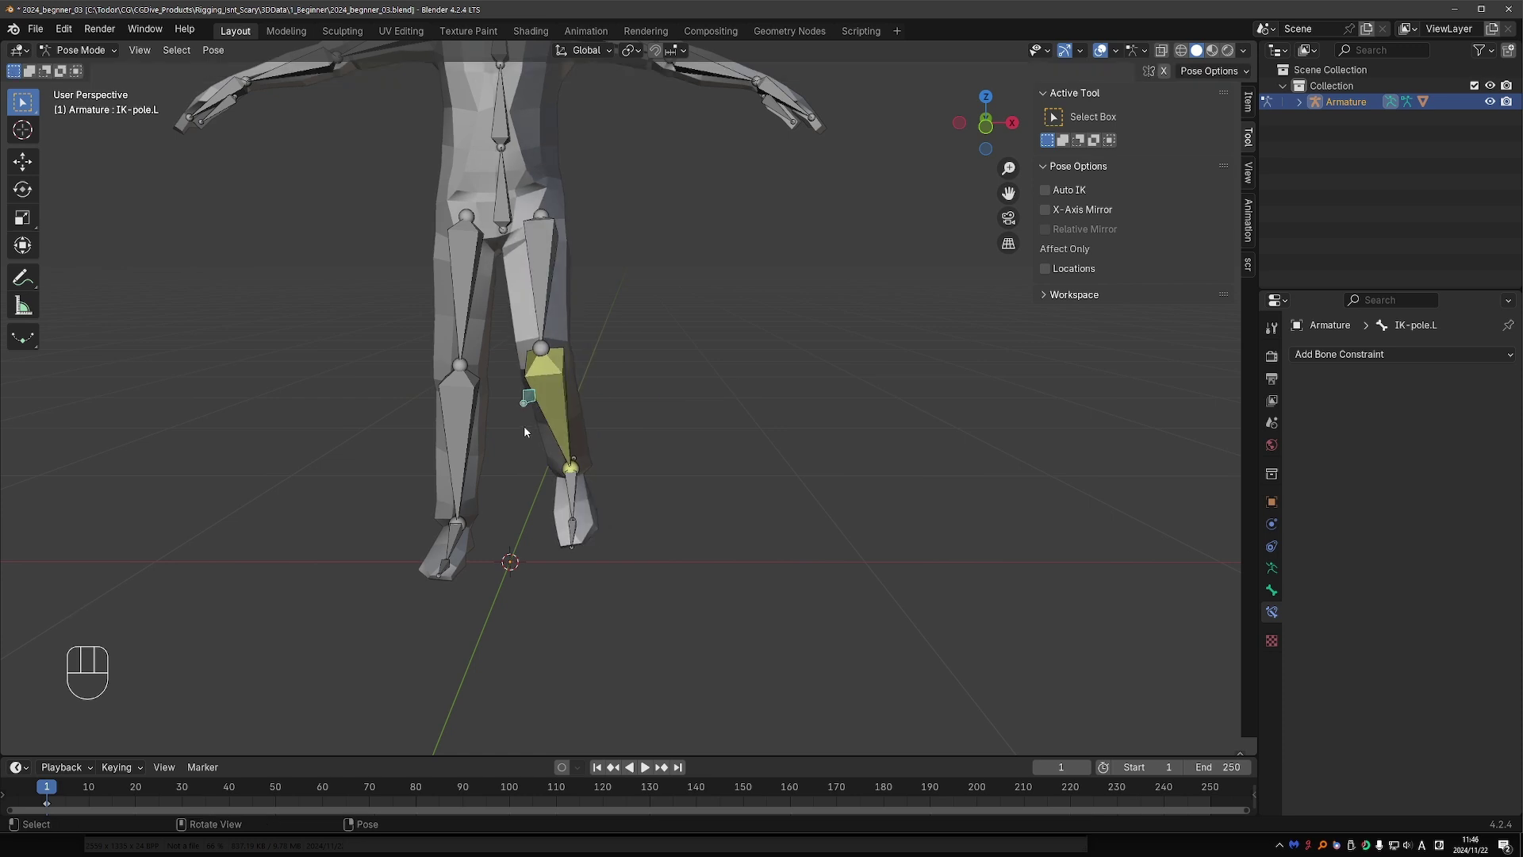
middle_drag(530, 424, 456, 416)
key(a)
key(alt+g)
key(alt+r)
scroll(556, 357, down, 4)
middle_drag(467, 270, 670, 435)
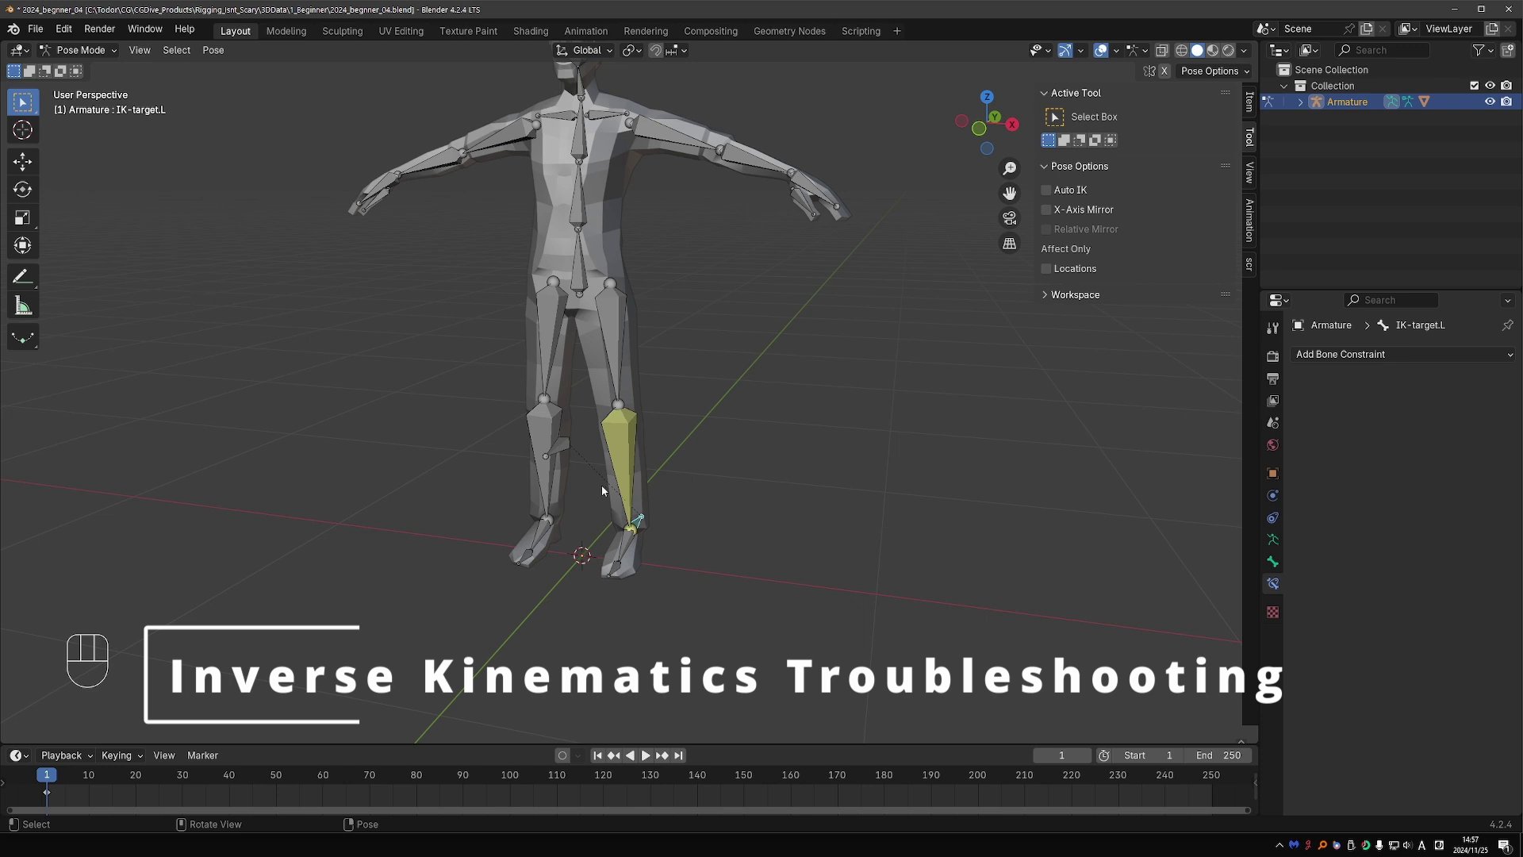
In Edit Mode, move the left knee joint (thigh.L tail) slightly to a new position.
middle_drag(476, 469, 679, 503)
key(g)
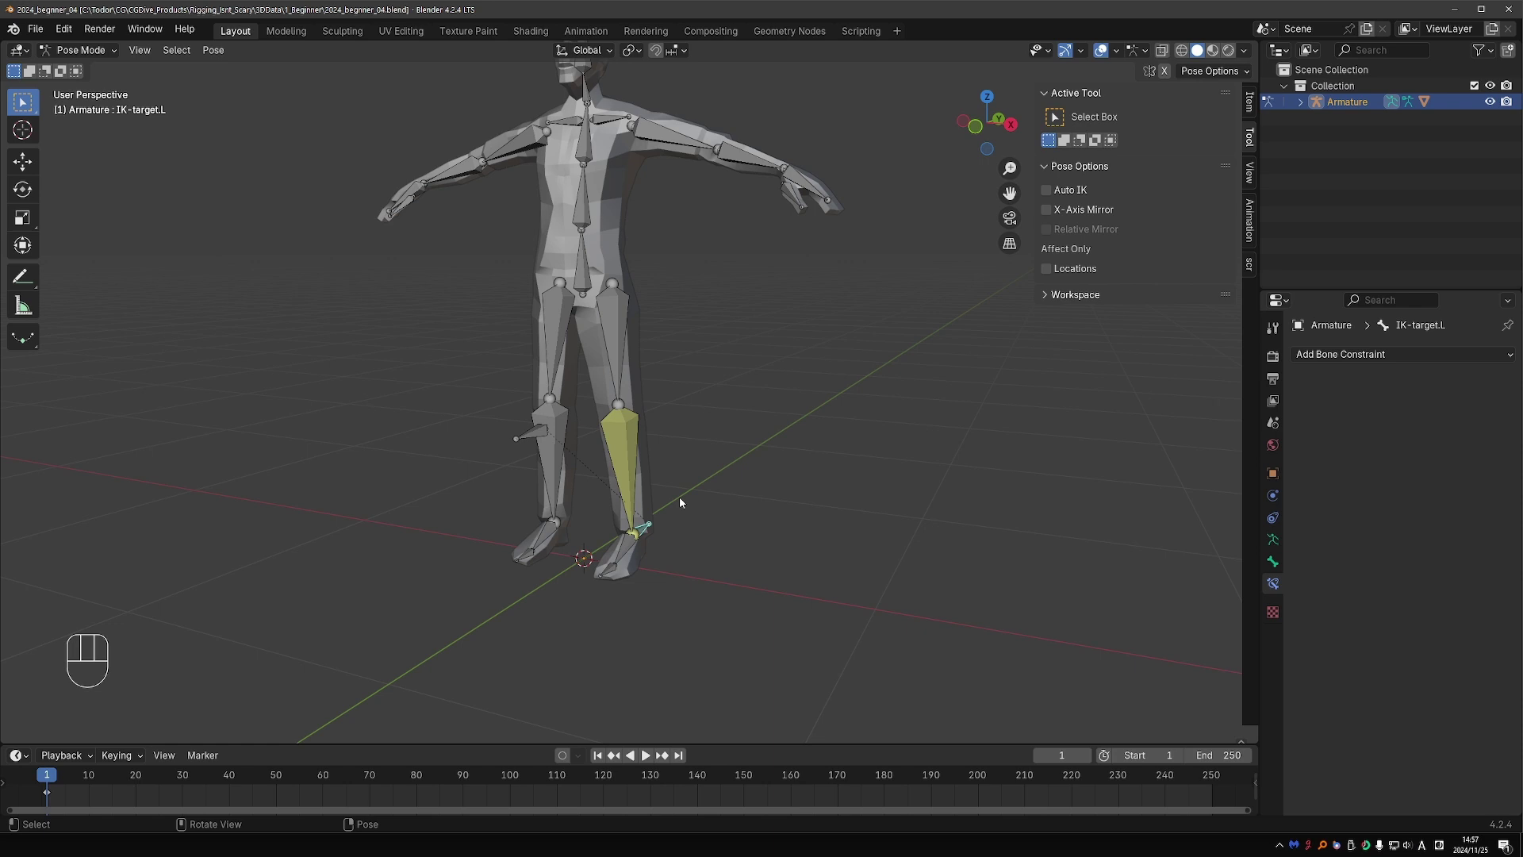
click(79, 50)
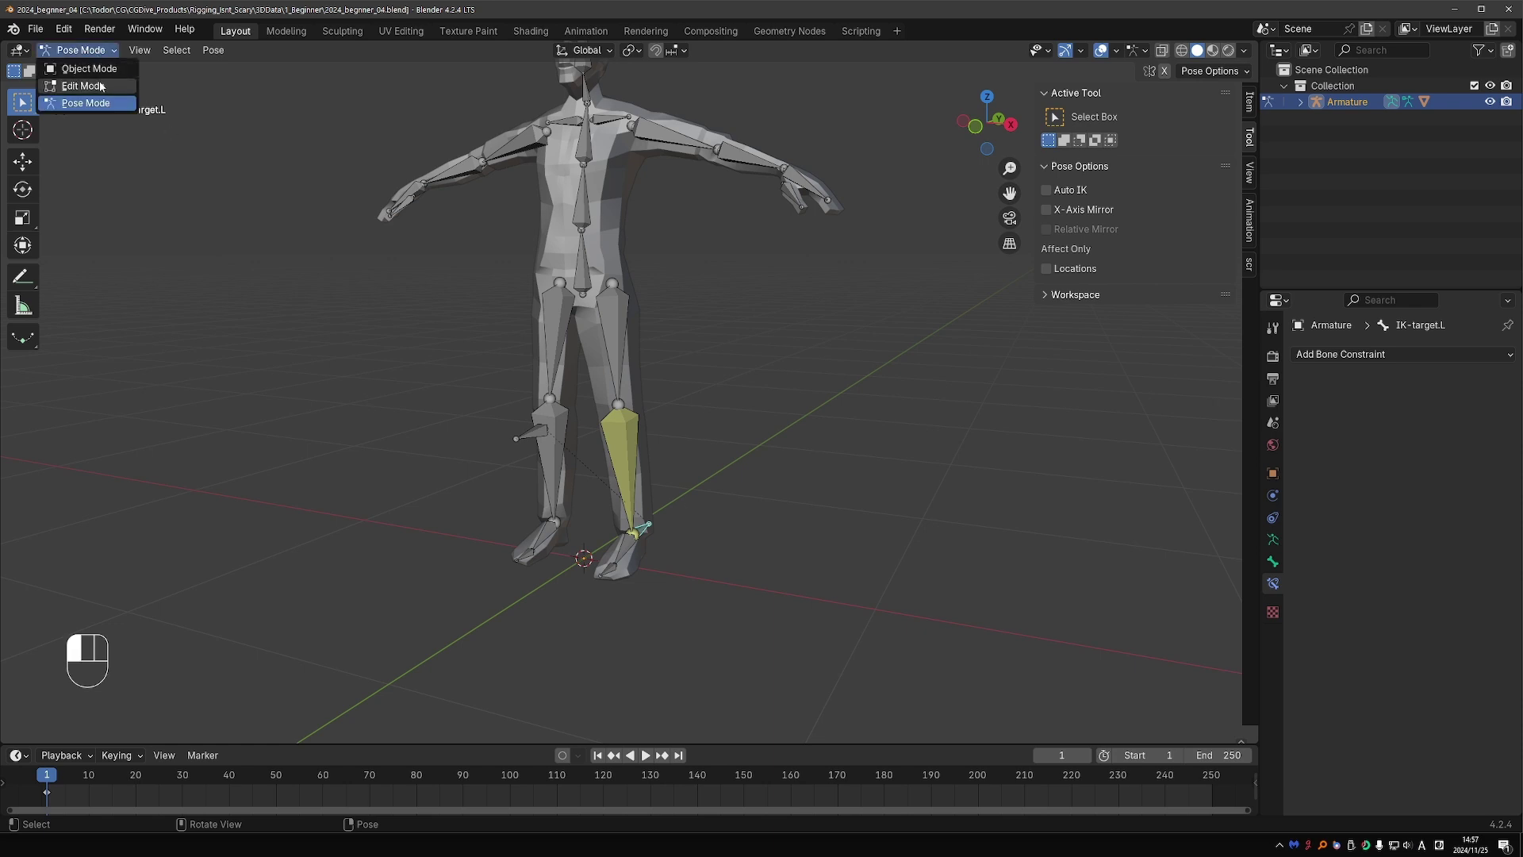
click(75, 80)
click(619, 404)
key(g)
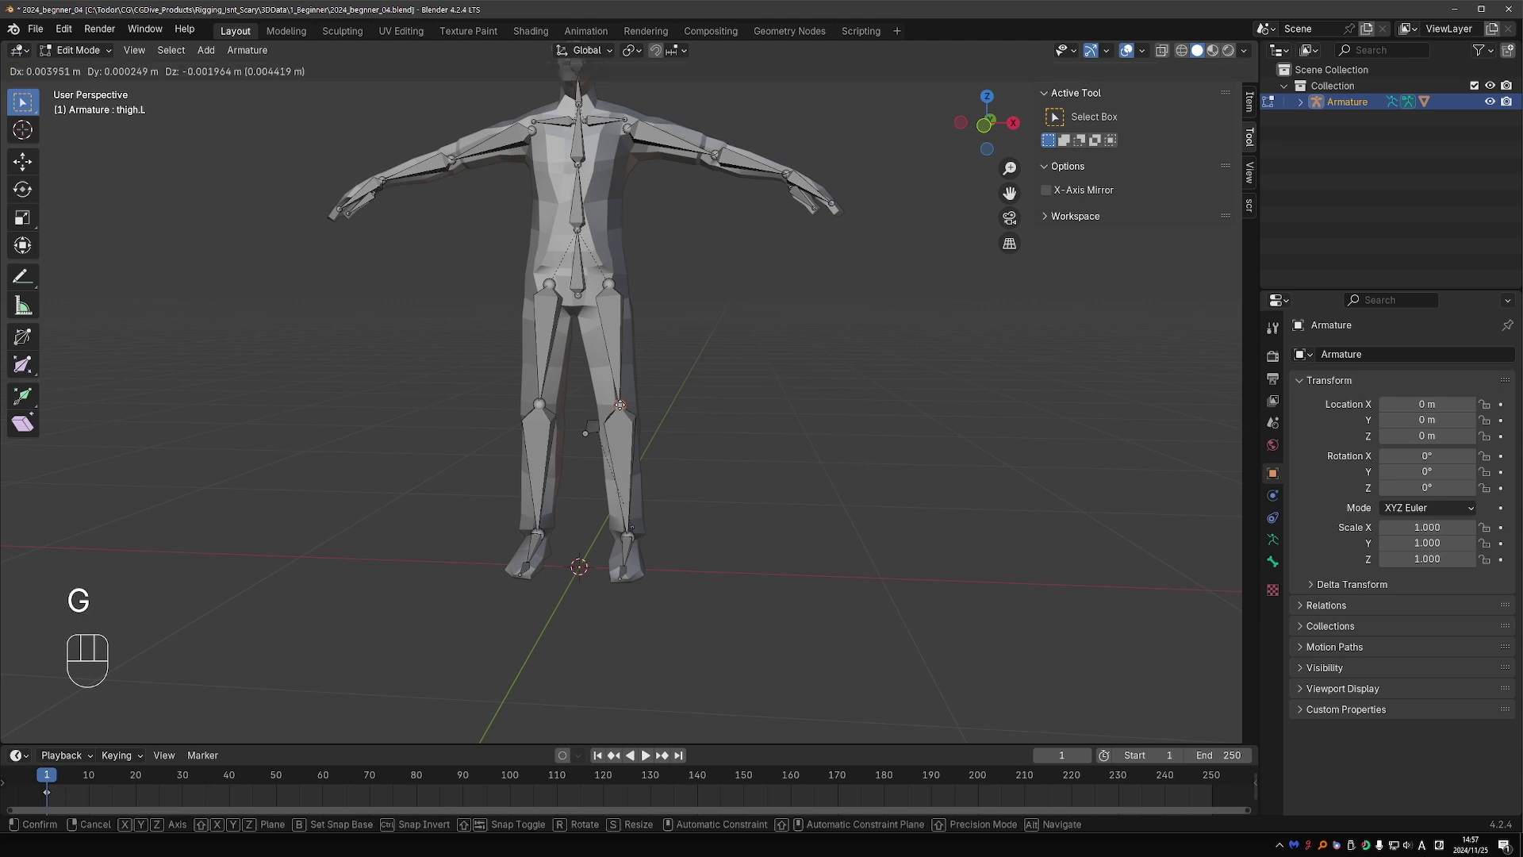
click(631, 405)
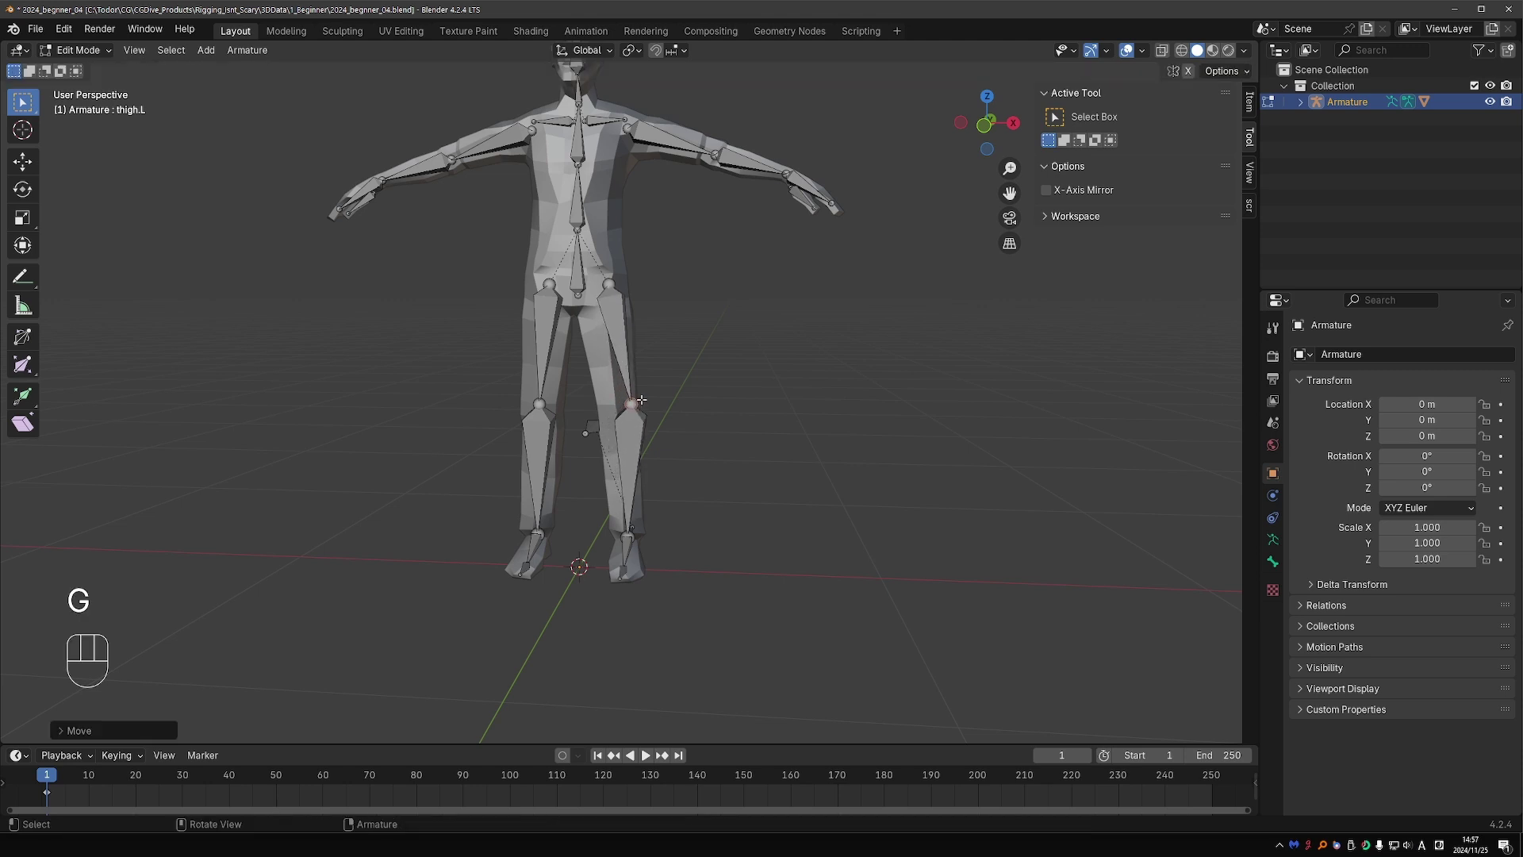
Return the armature to Pose Mode.
key(d)
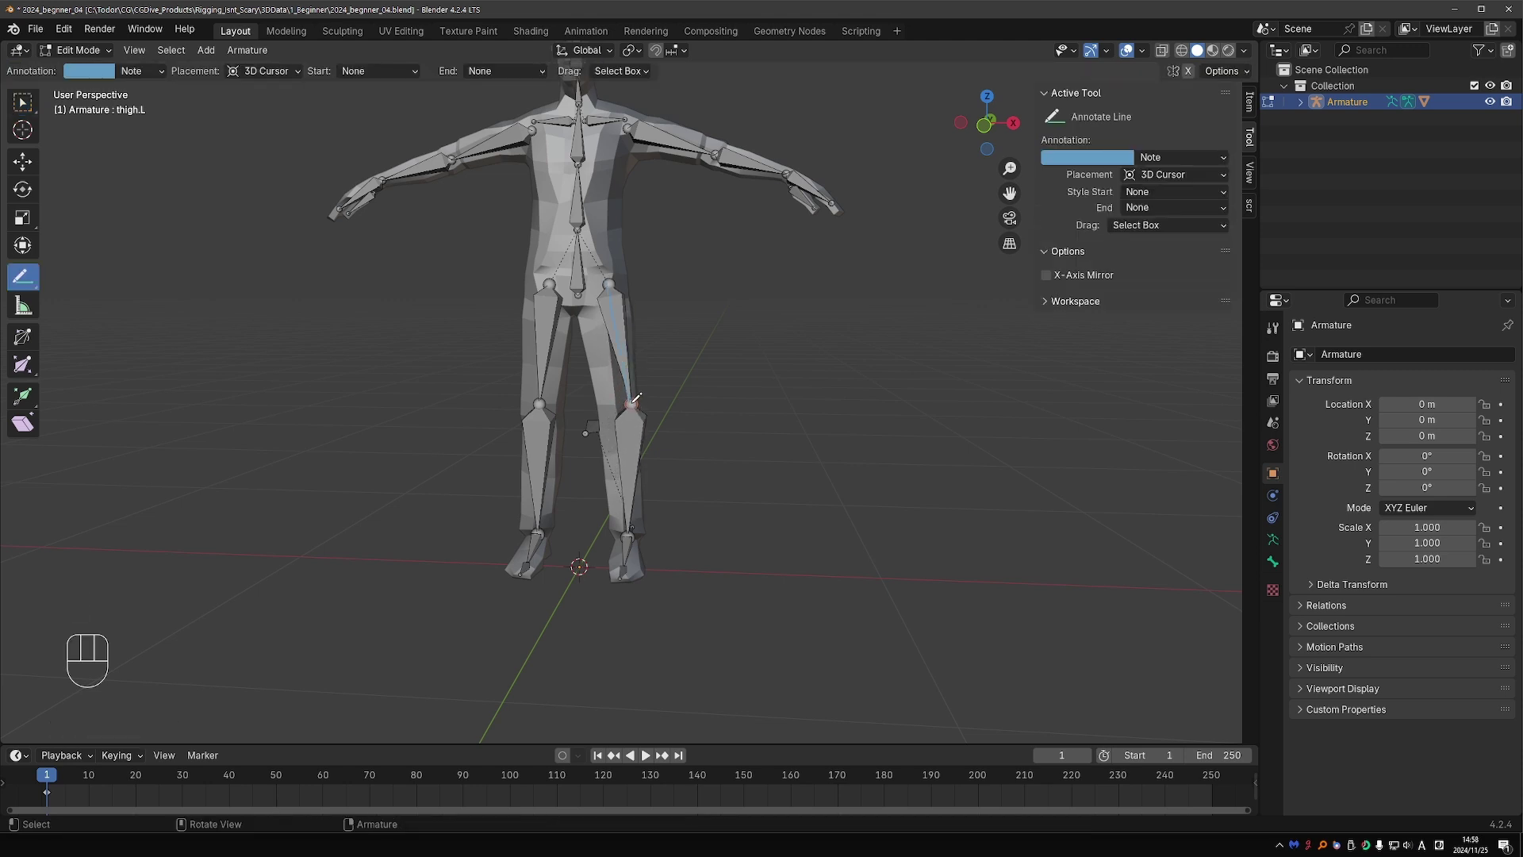
click(79, 50)
click(75, 101)
Test-move IK-target.L, cancel it, and undo twice to restore the original knee position.
click(634, 529)
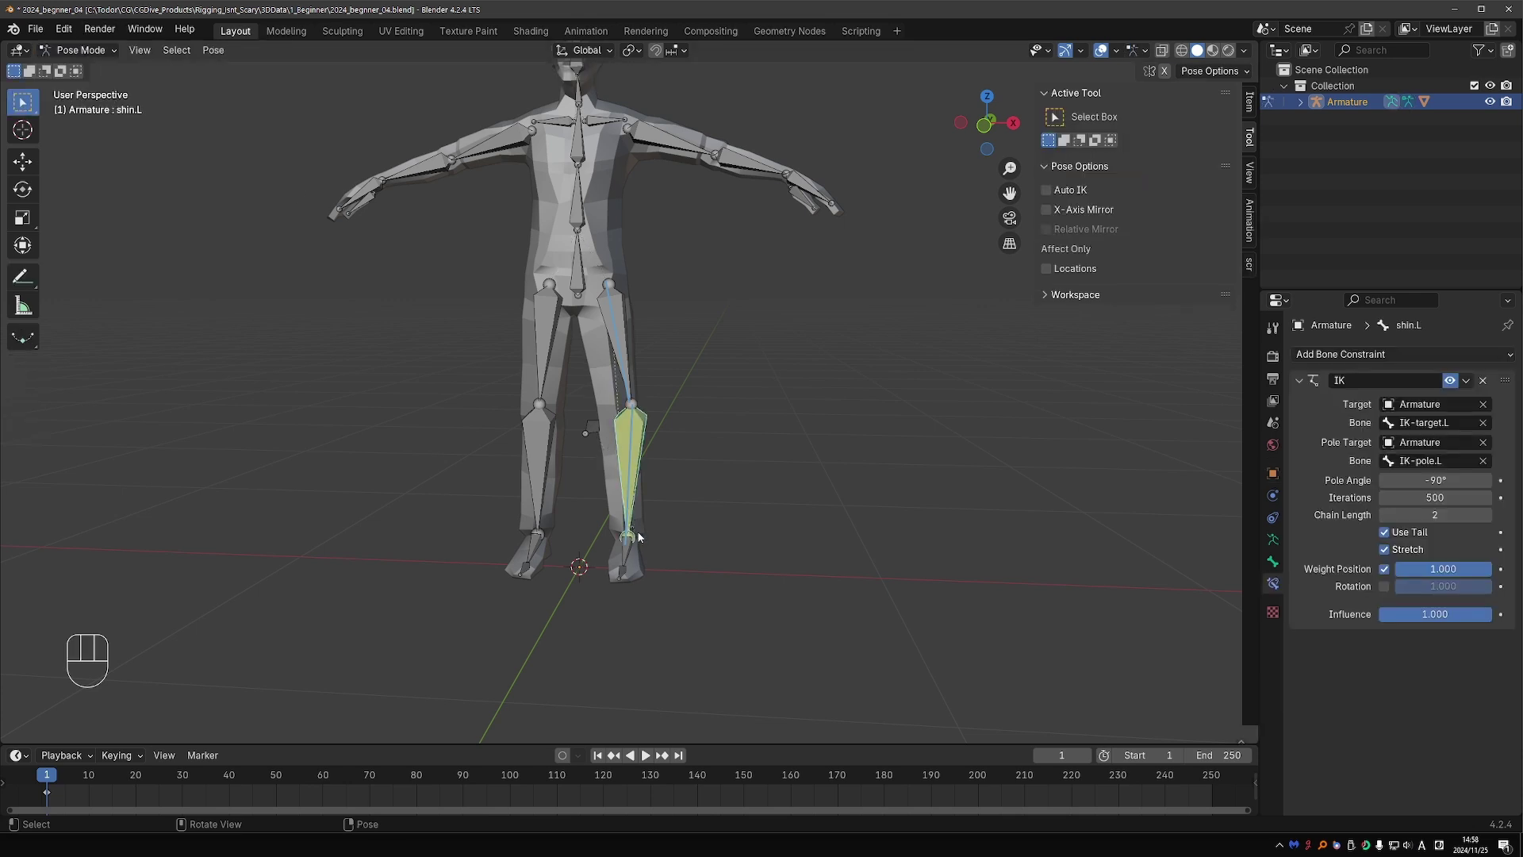
click(639, 533)
key(g)
key(g)
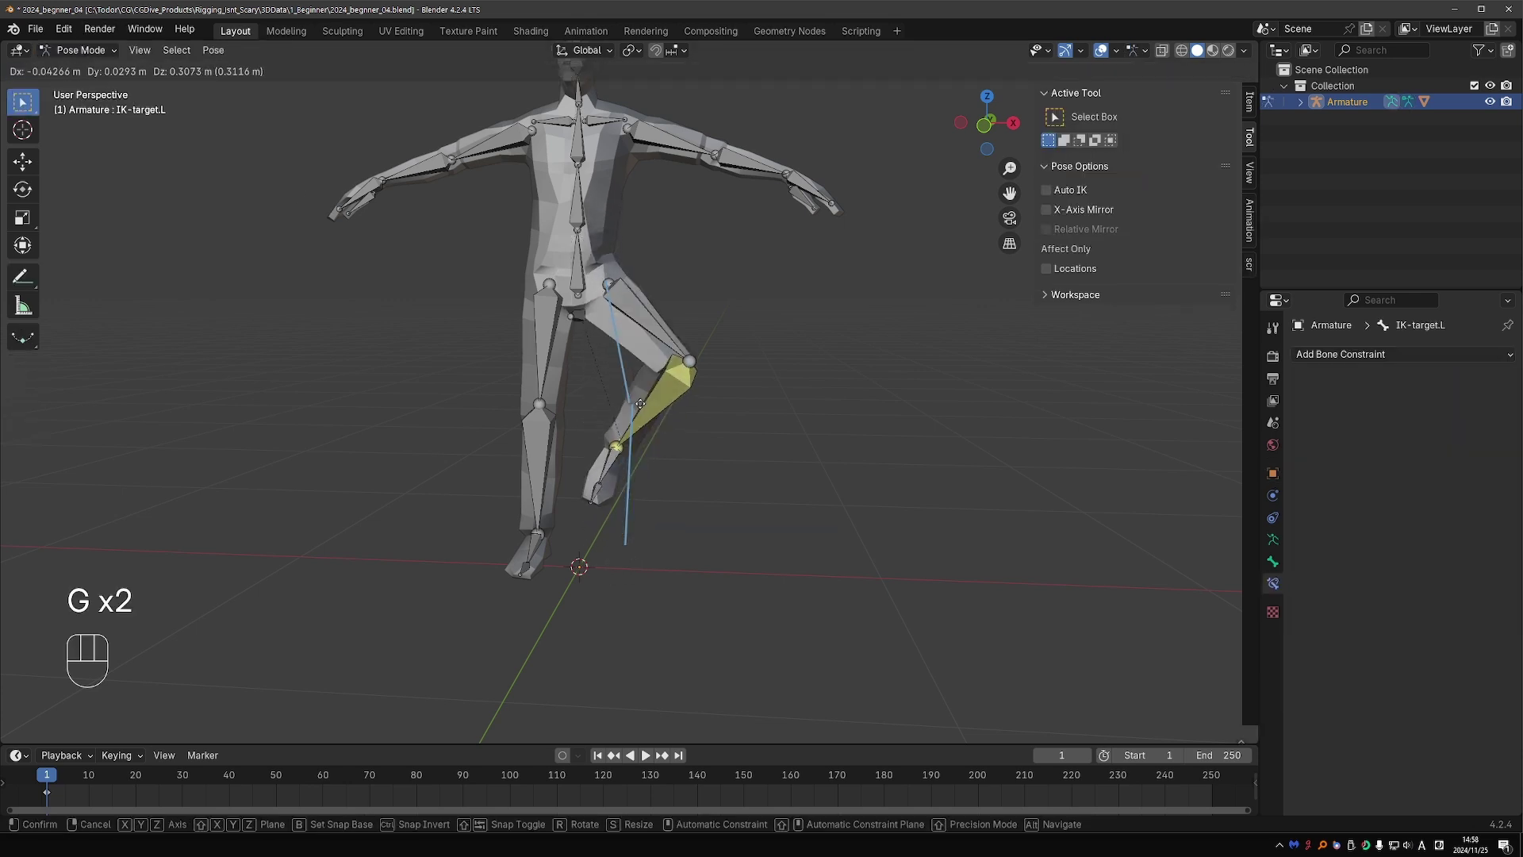
right_click(649, 430)
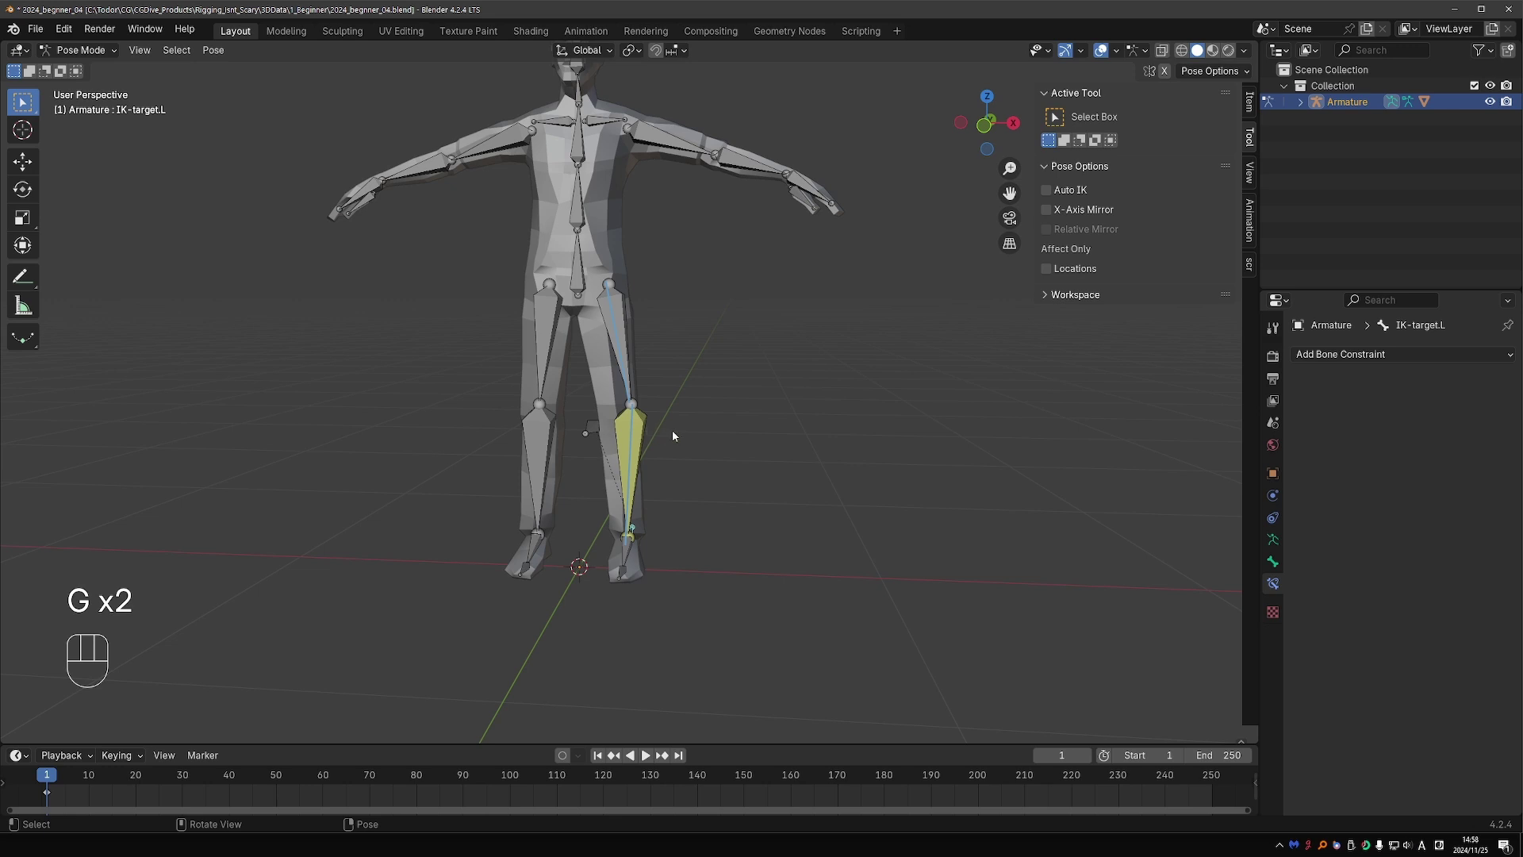
key(ctrl+z)
key(ctrl+z)
key(ctrl+z)
key(ctrl+z)
key(ctrl+z)
key(ctrl+z)
key(ctrl+z)
key(ctrl+z)
key(ctrl+z)
key(ctrl+z)
key(ctrl+z)
key(ctrl+z)
key(ctrl+z)
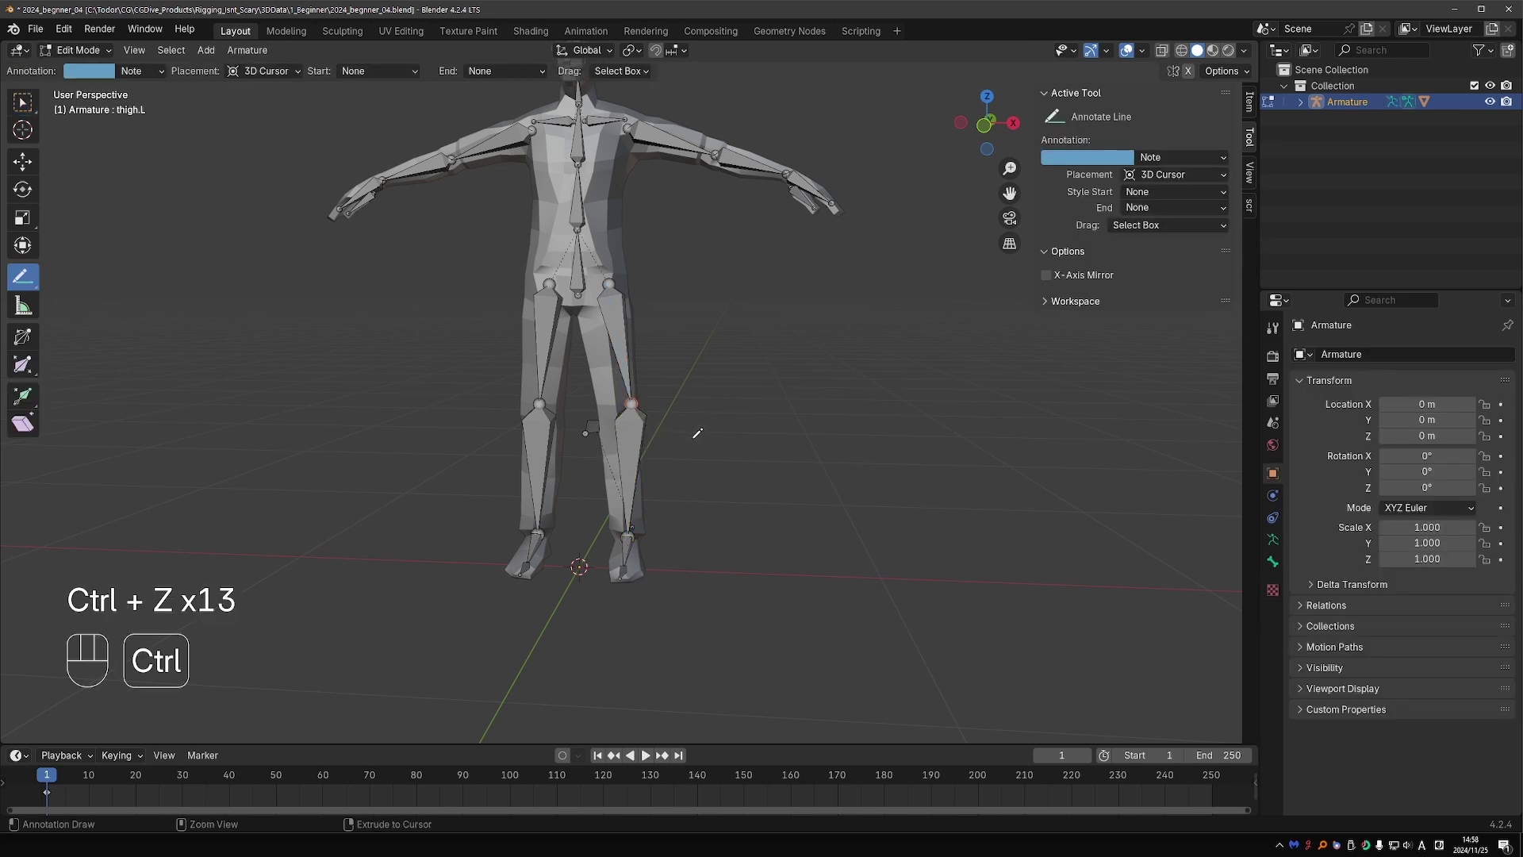
key(ctrl+z)
key(ctrl+z)
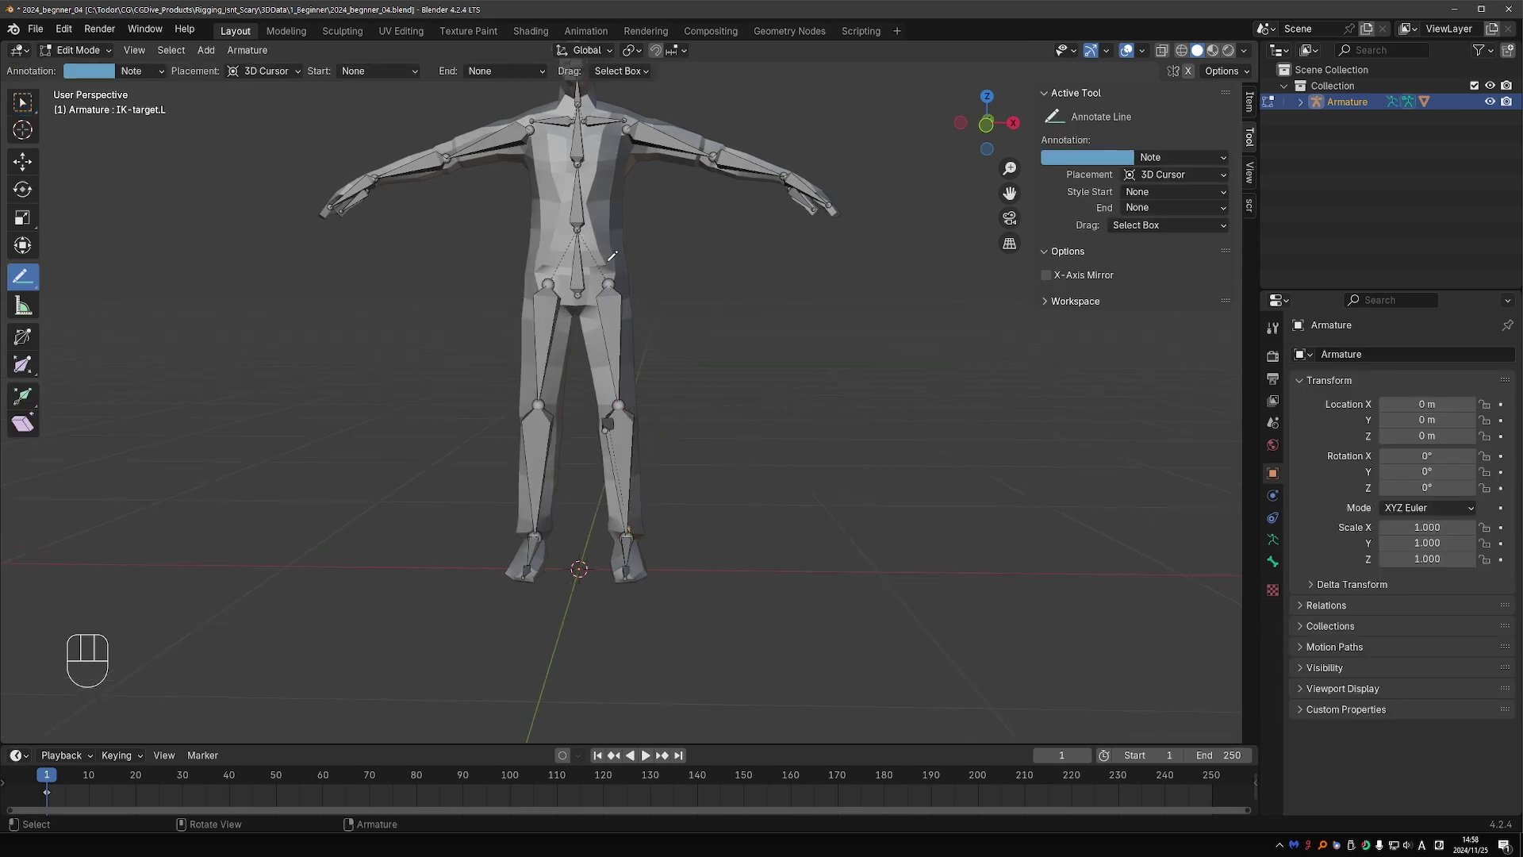
Sketch guide annotations down the left leg in Right Orthographic view, then erase them.
key(d)
drag(613, 257, 619, 347)
drag(629, 473, 636, 529)
key(KP_3)
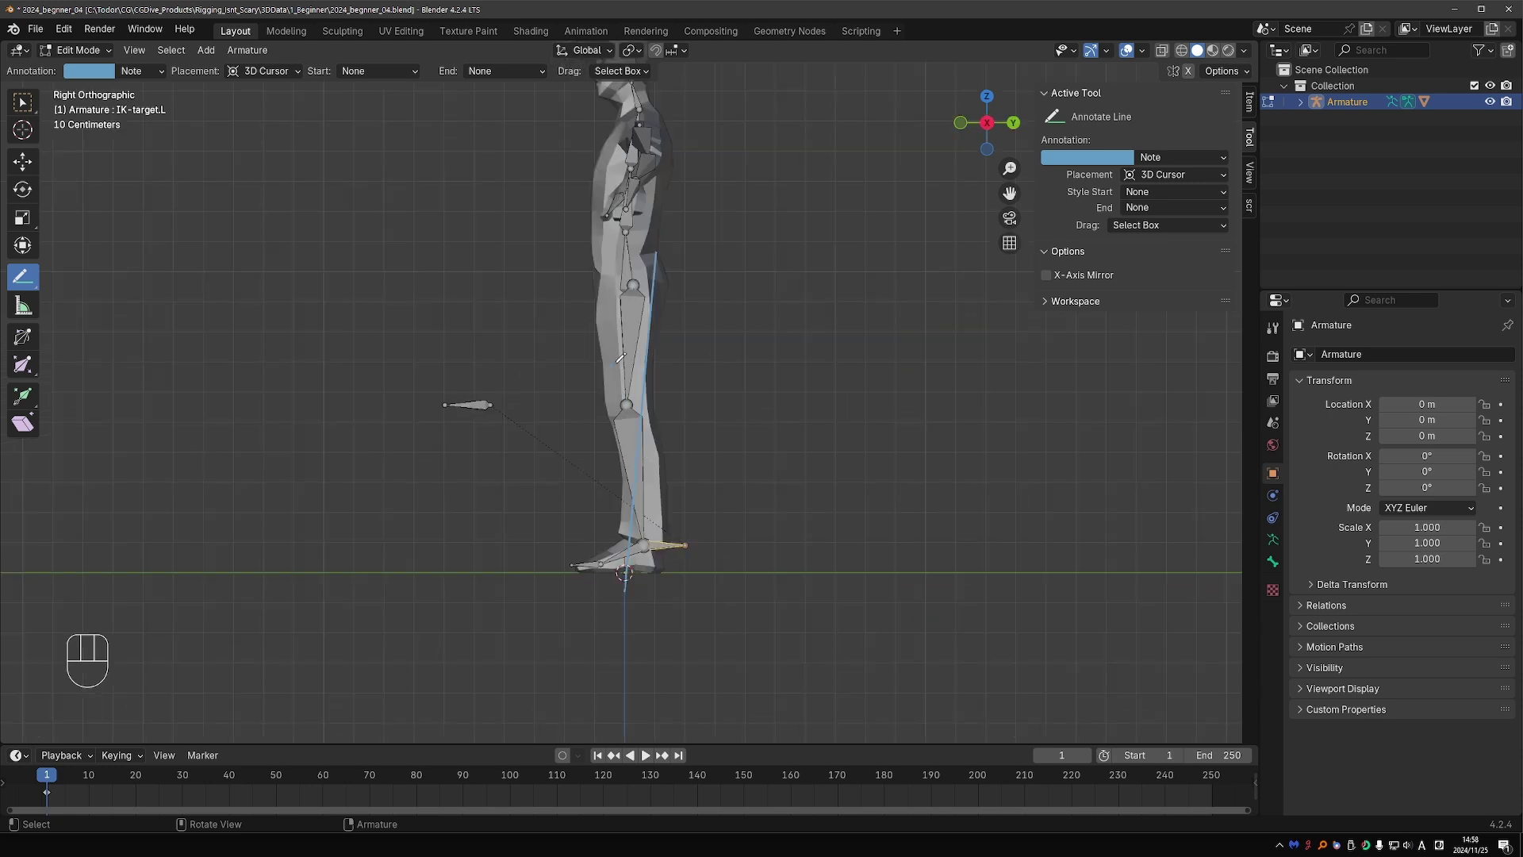
drag(613, 363, 625, 465)
right_drag(629, 361, 588, 527)
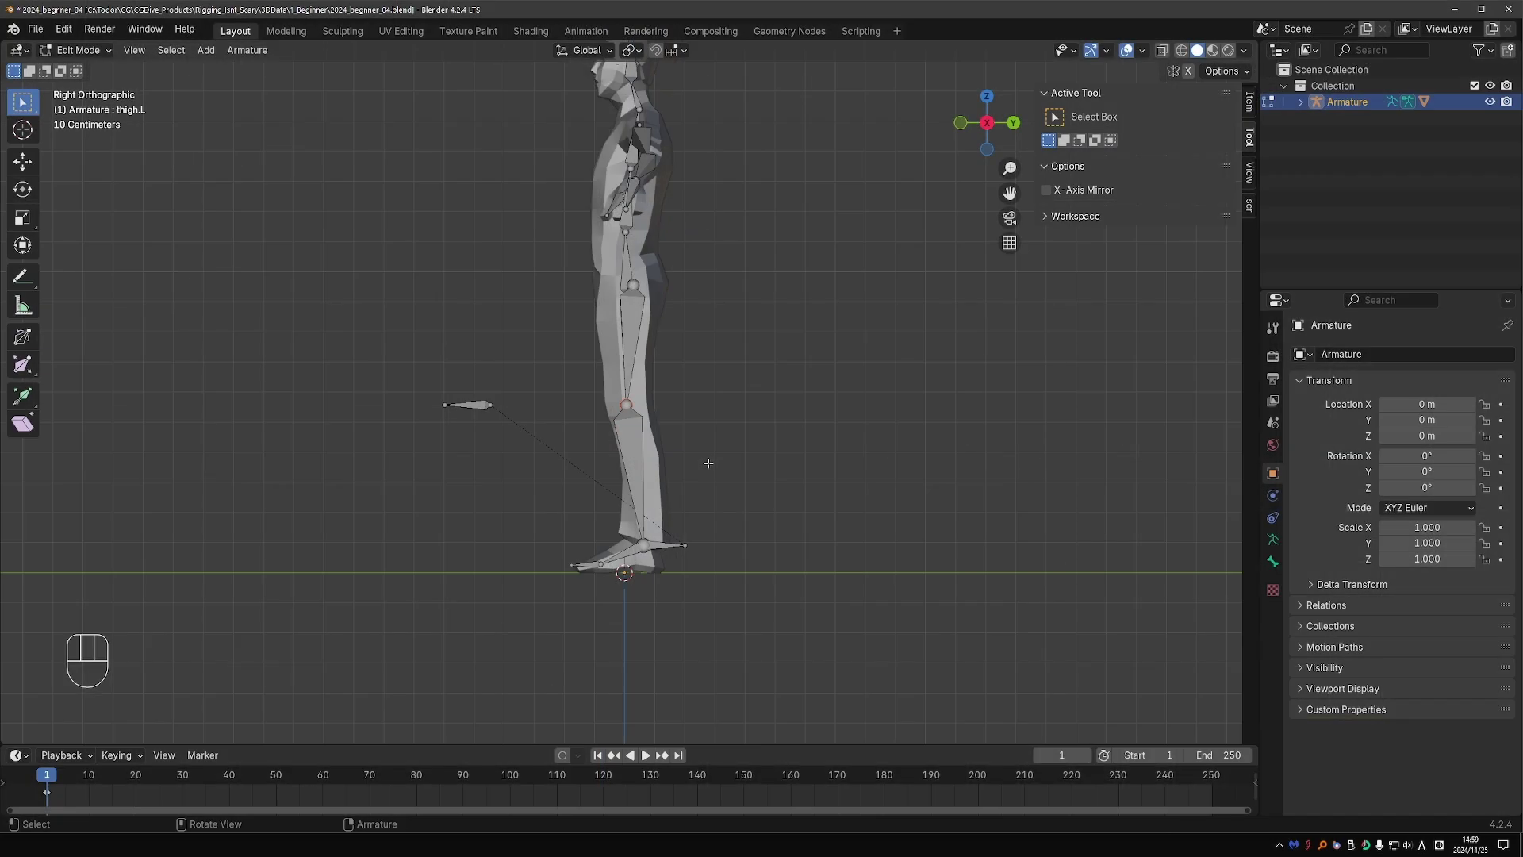
In Pose Mode, test-move IK-target.L to check the leg, then cancel the move.
click(78, 50)
click(80, 103)
middle_drag(122, 153, 680, 537)
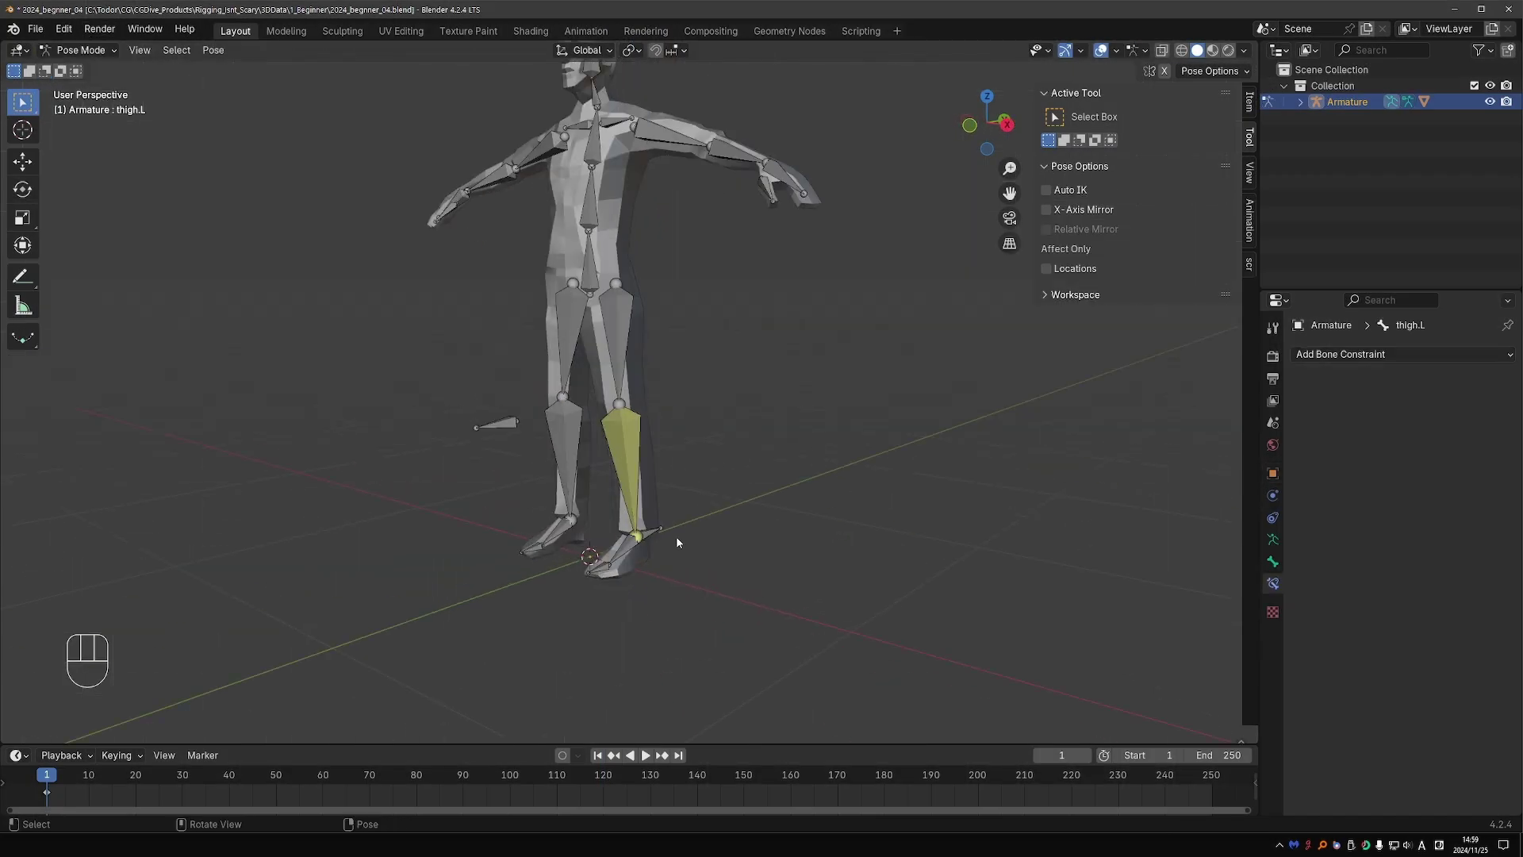
click(652, 497)
key(g)
right_click(661, 449)
middle_drag(661, 449, 668, 453)
In Edit Mode, shift IK-target.L slightly ahead of the left foot, then return to Pose Mode.
click(79, 50)
click(80, 85)
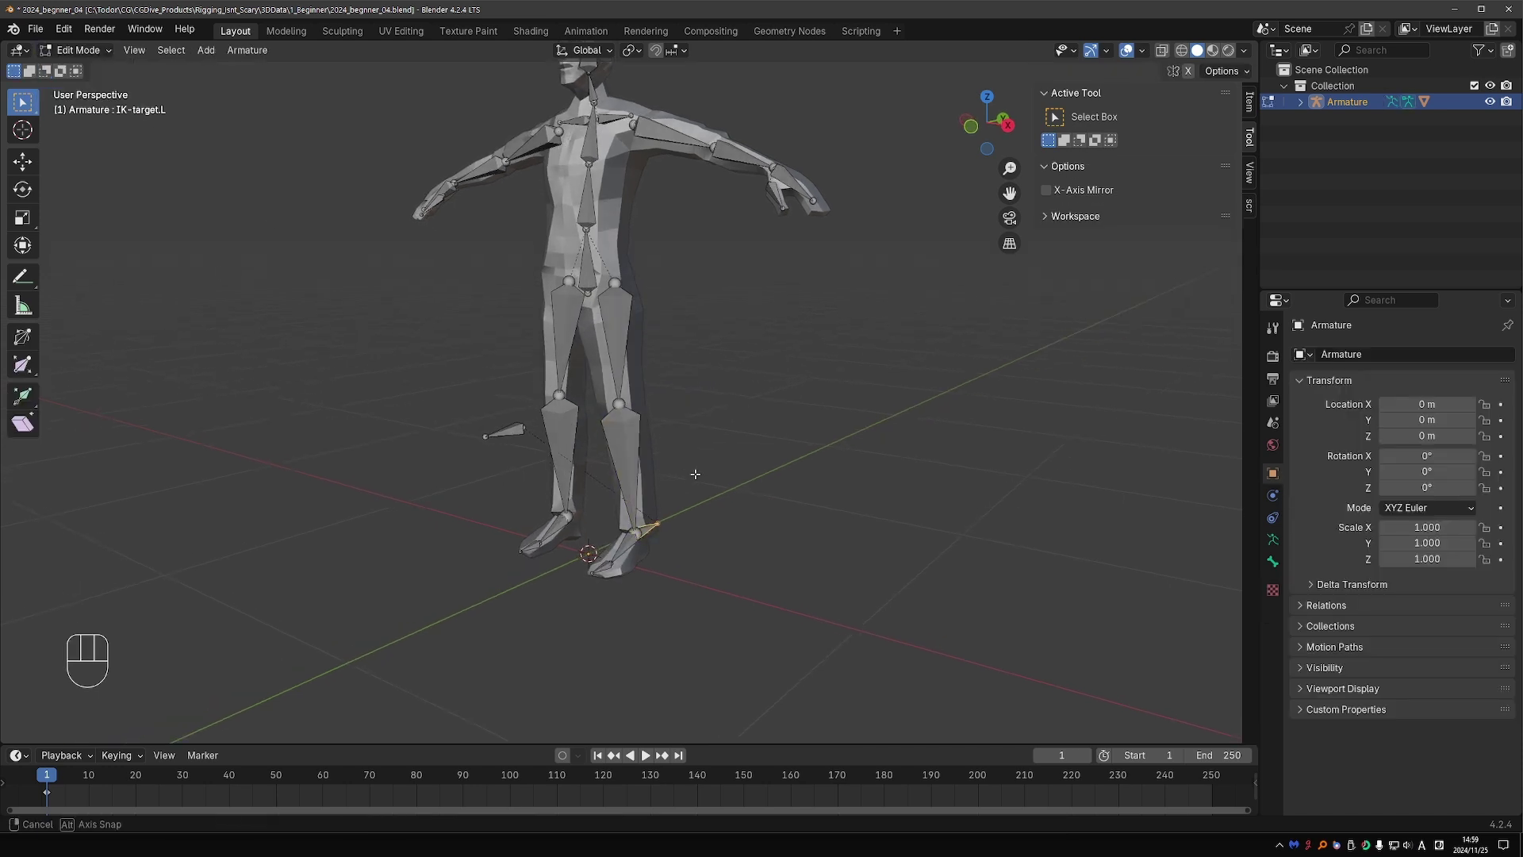
key(g)
click(683, 525)
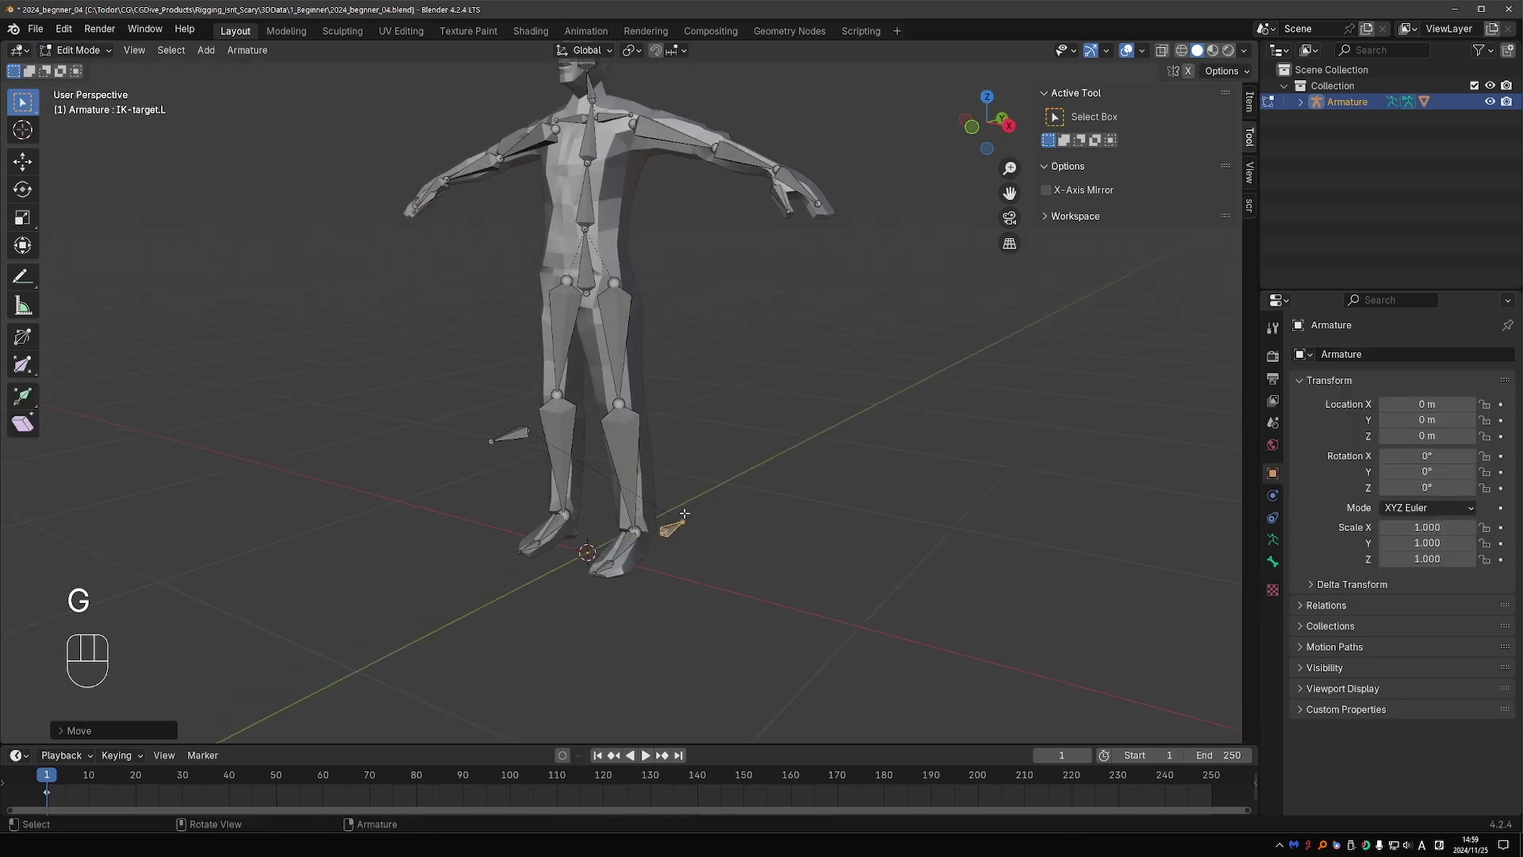
click(77, 50)
click(82, 103)
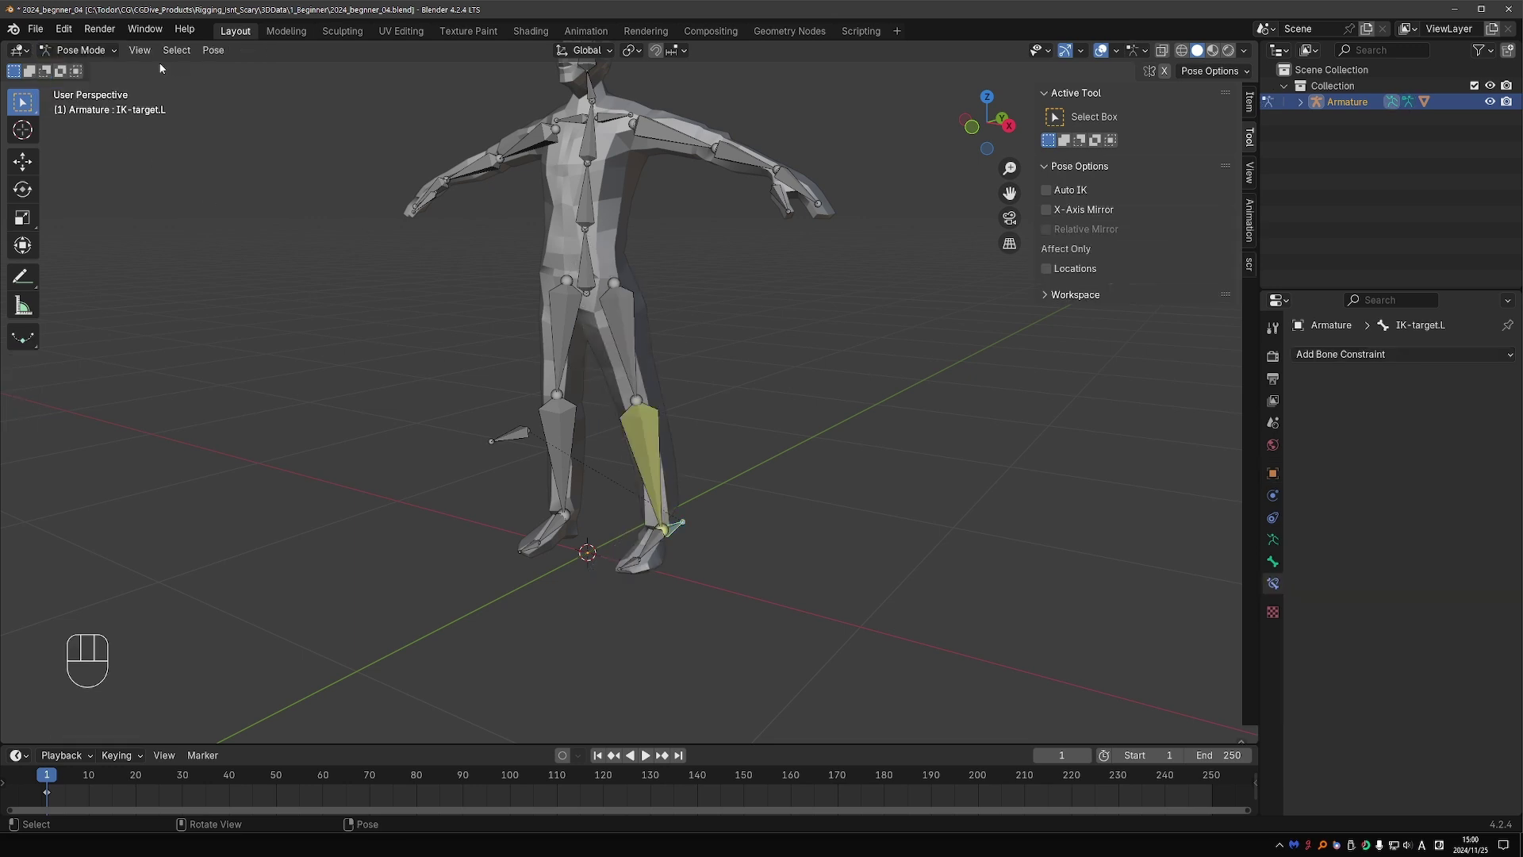
In Edit Mode, snap the 3D cursor to the lower end of shin.L.
click(79, 50)
click(80, 85)
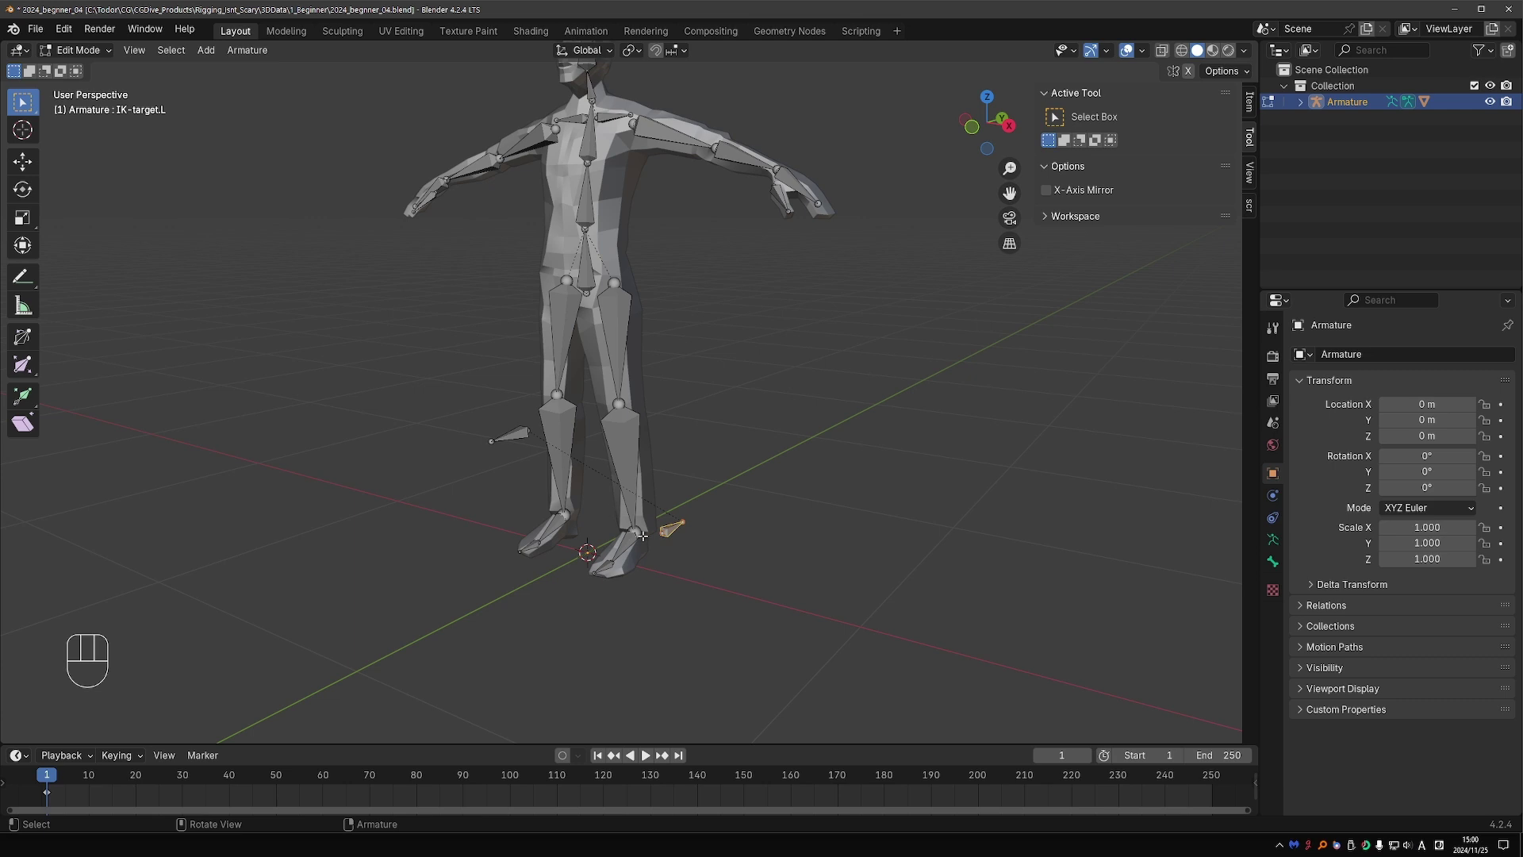
click(633, 515)
key(shift+s)
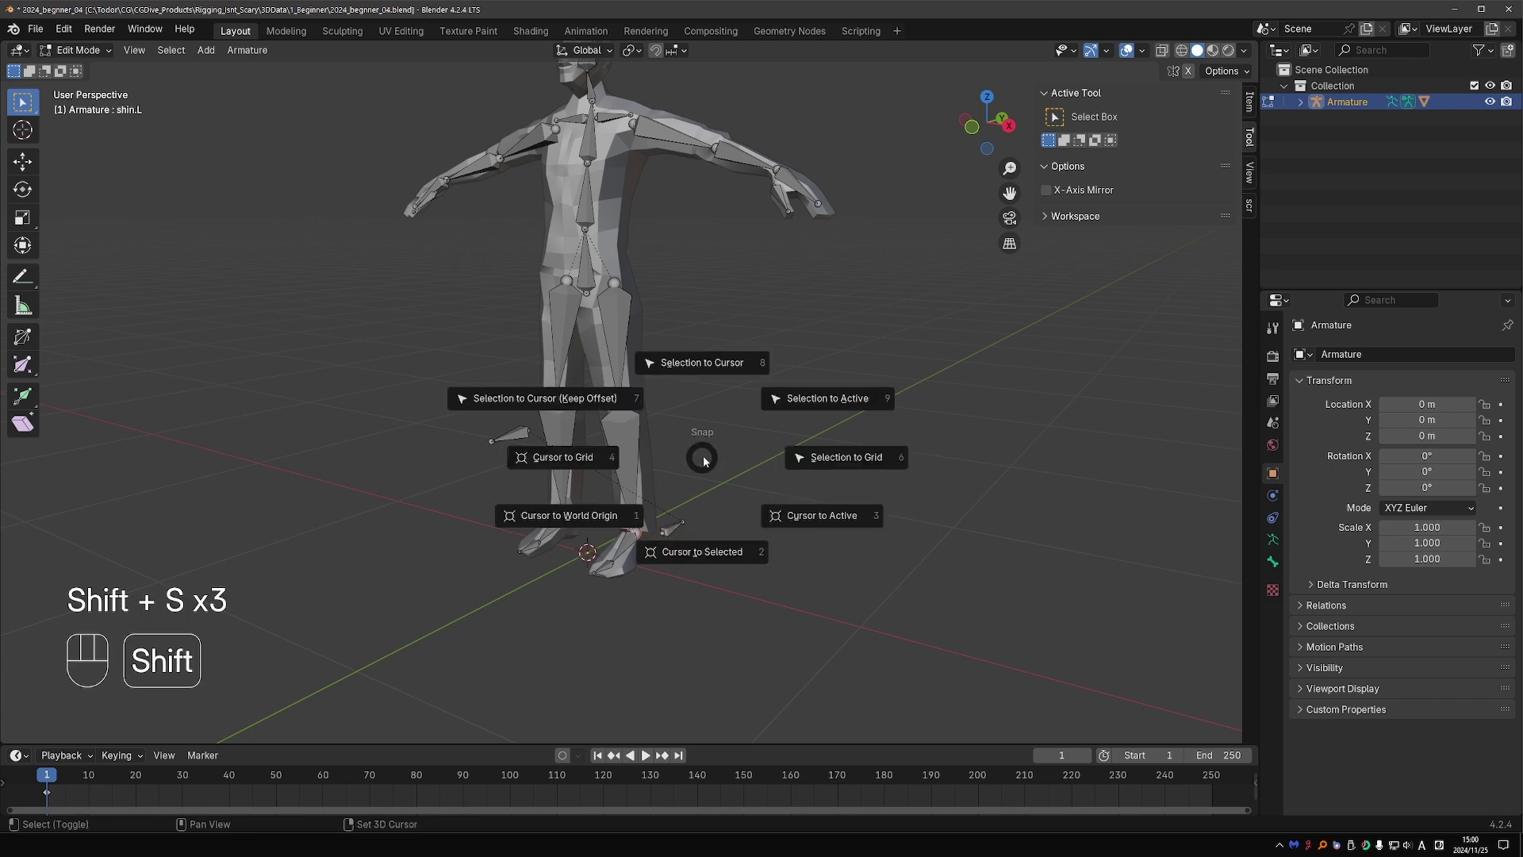
click(709, 553)
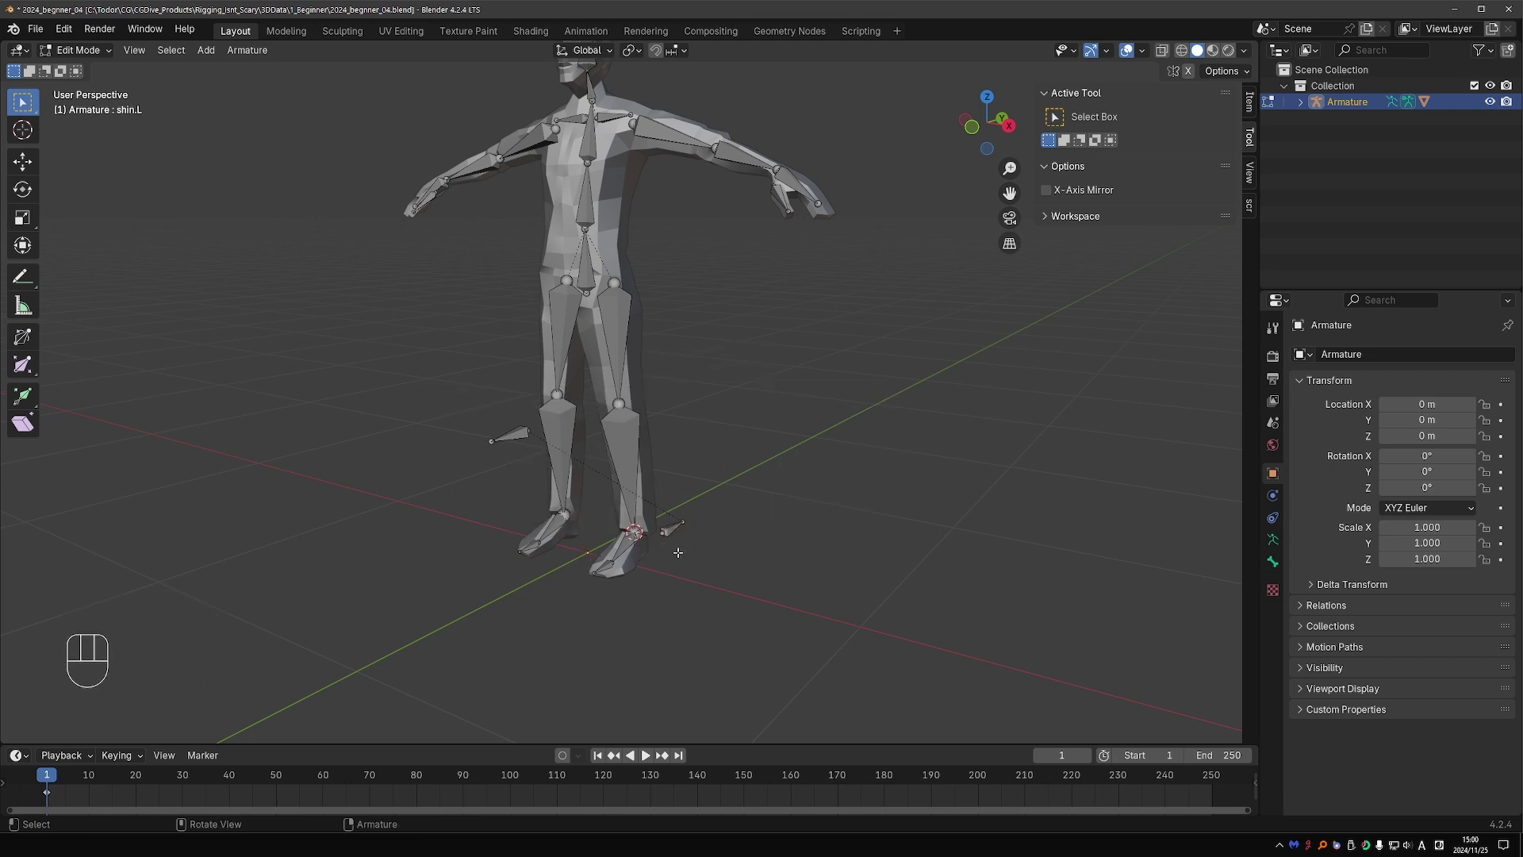
Snap IK-target.L onto the 3D cursor at the ankle and return to Pose Mode.
click(672, 529)
key(shift+s)
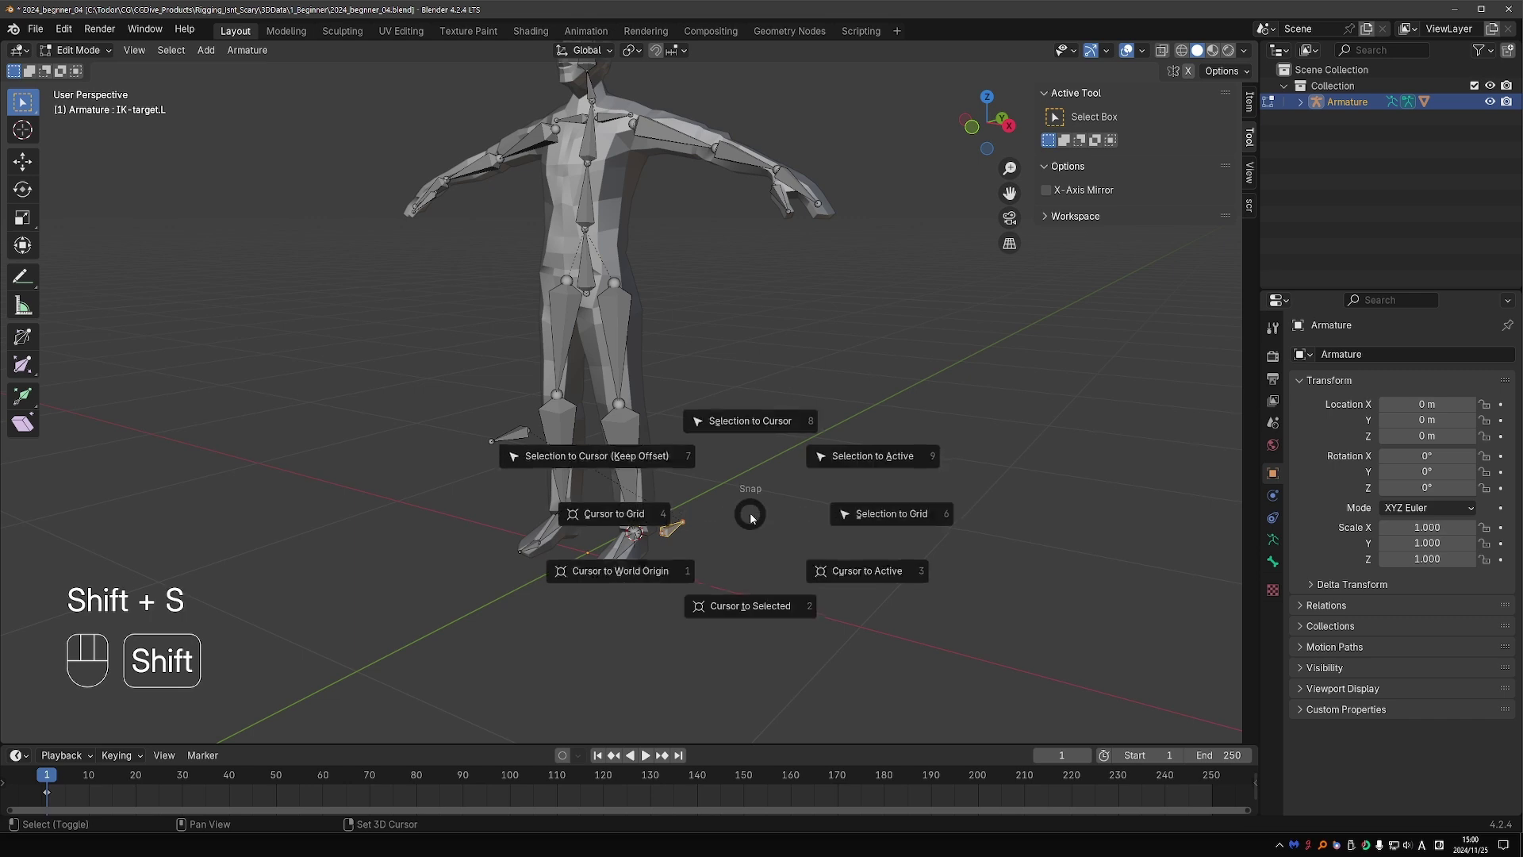
click(749, 441)
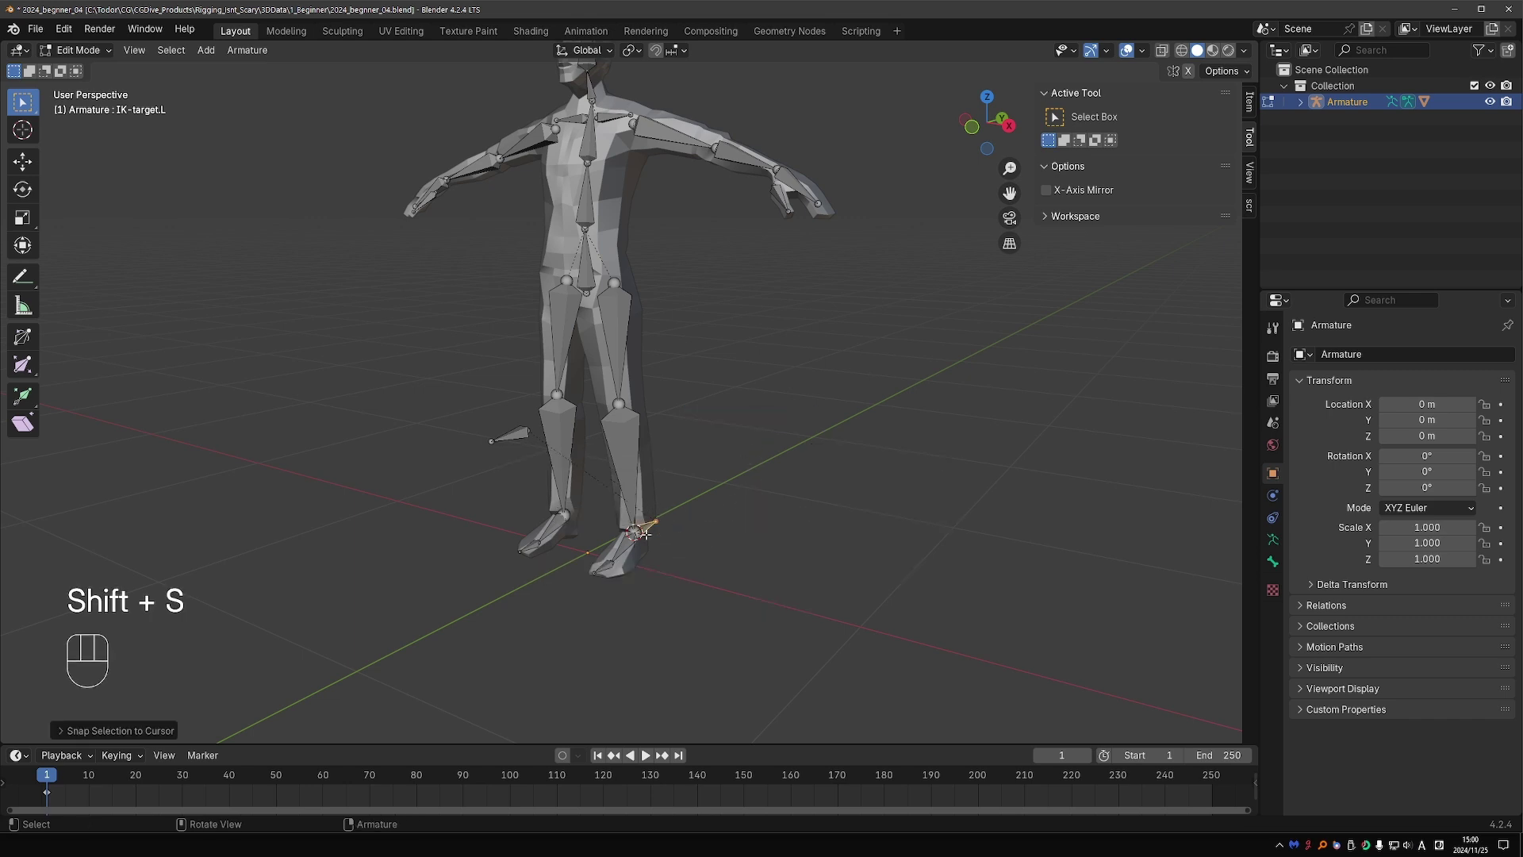
click(77, 50)
click(79, 100)
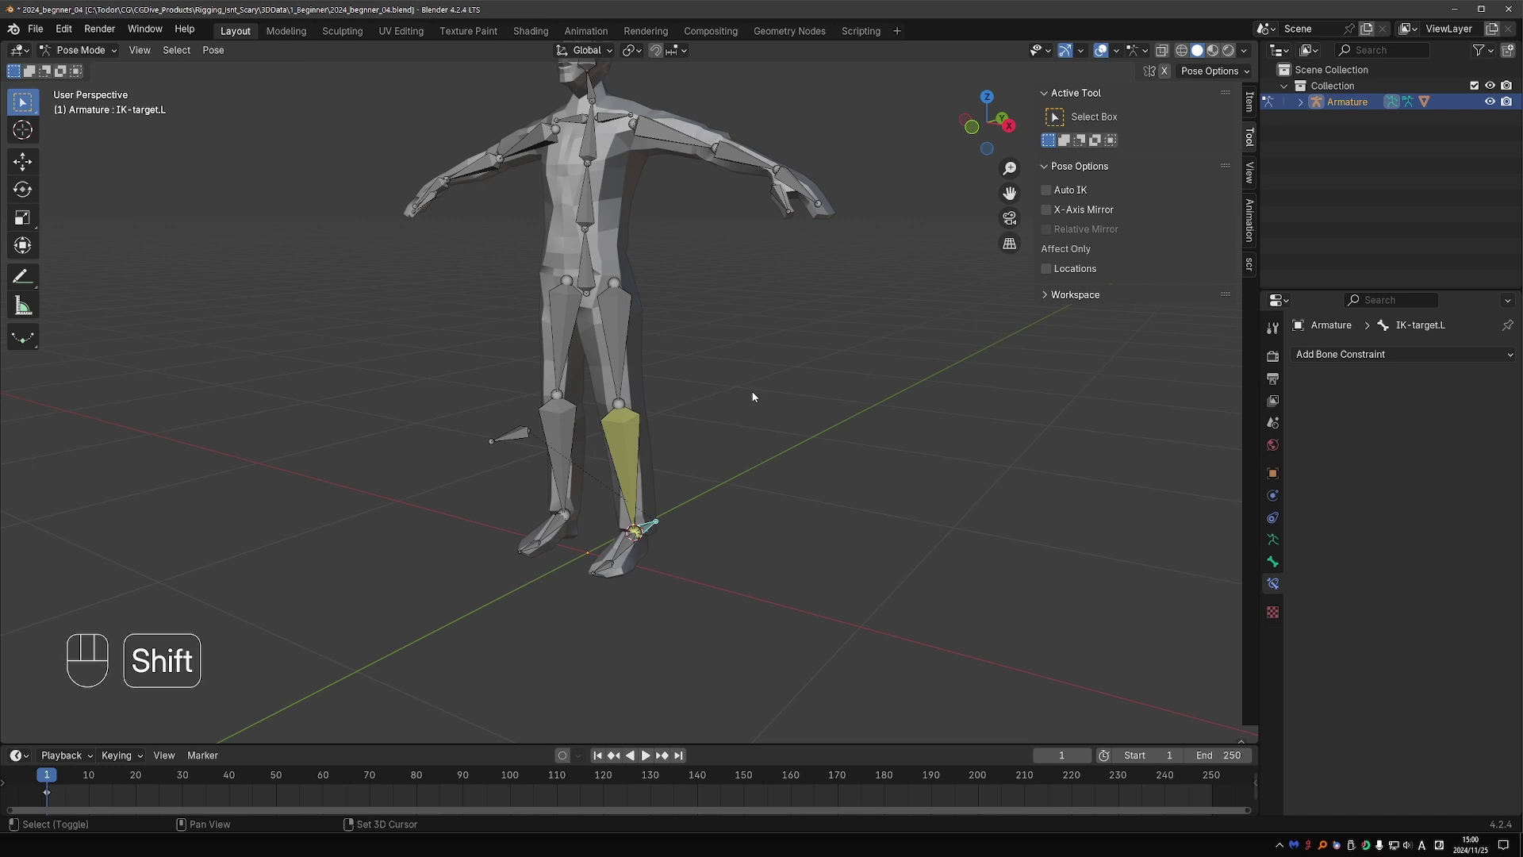
Send the 3D cursor to the world origin, then undo the last action.
key(shift+s)
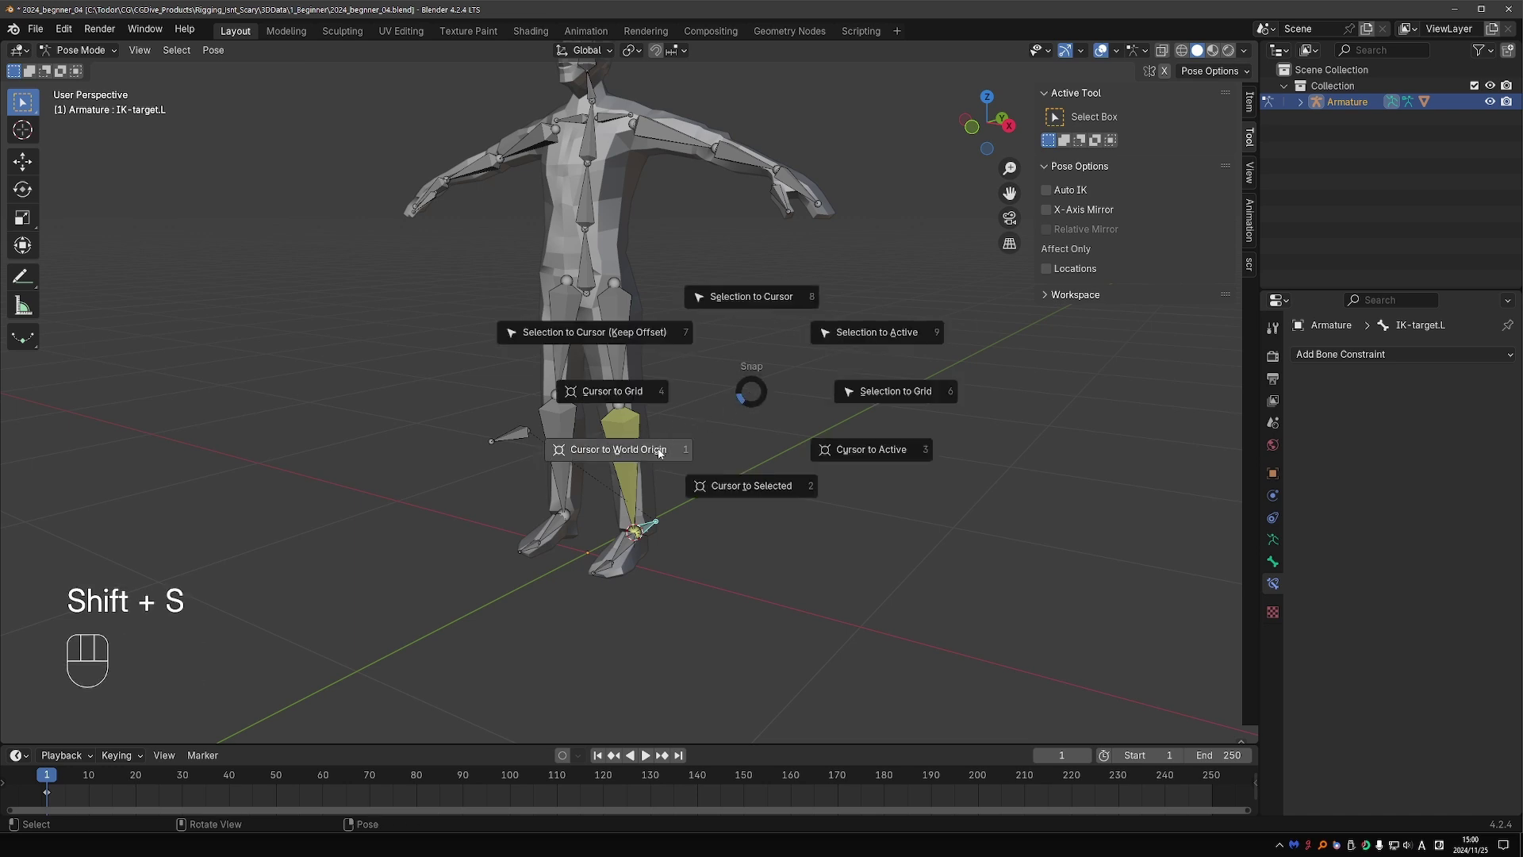
click(660, 451)
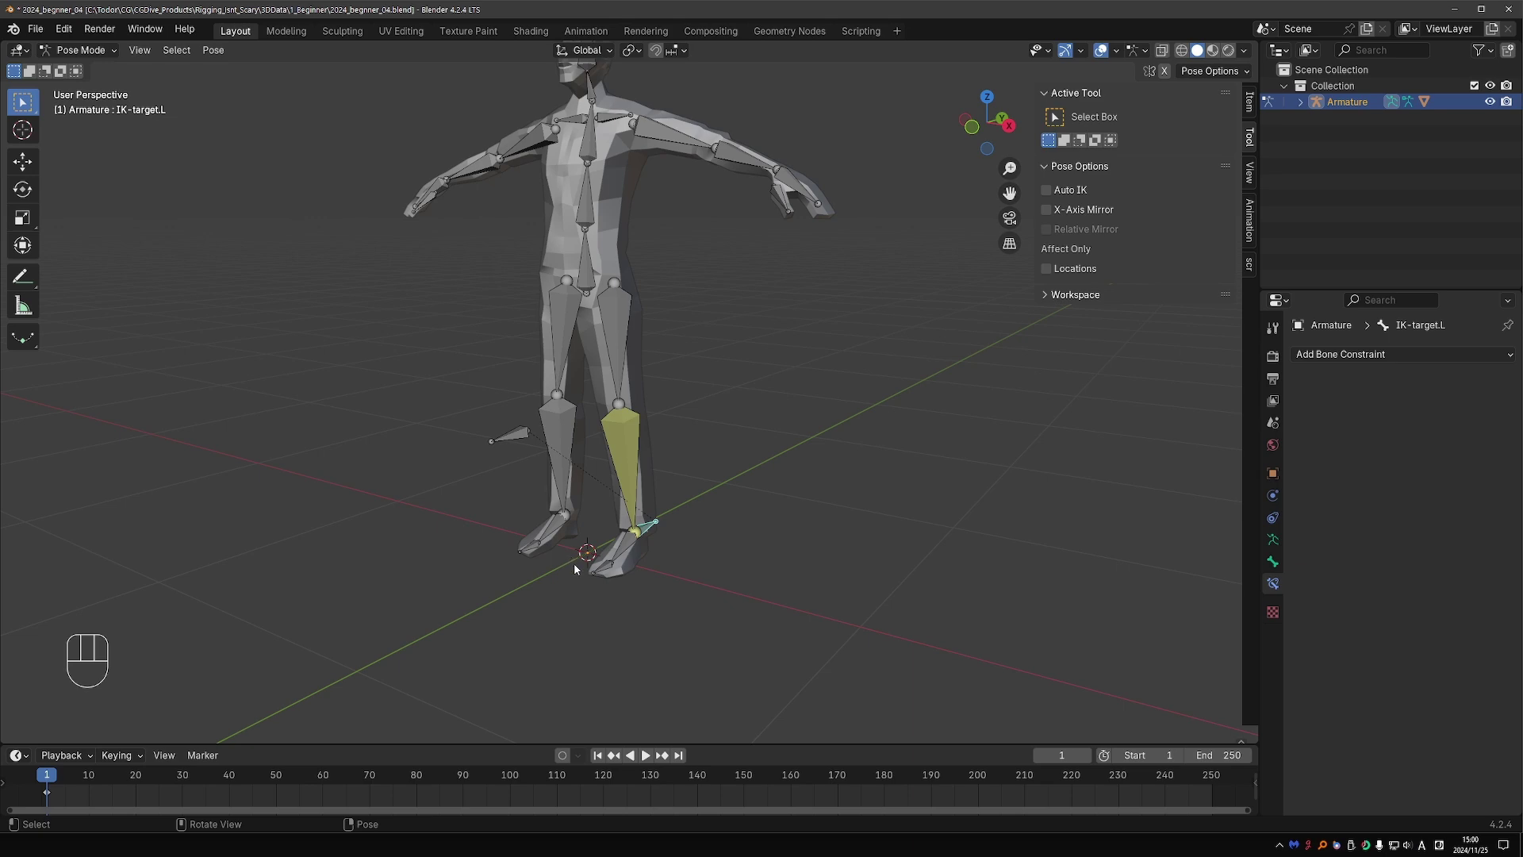
key(ctrl+z)
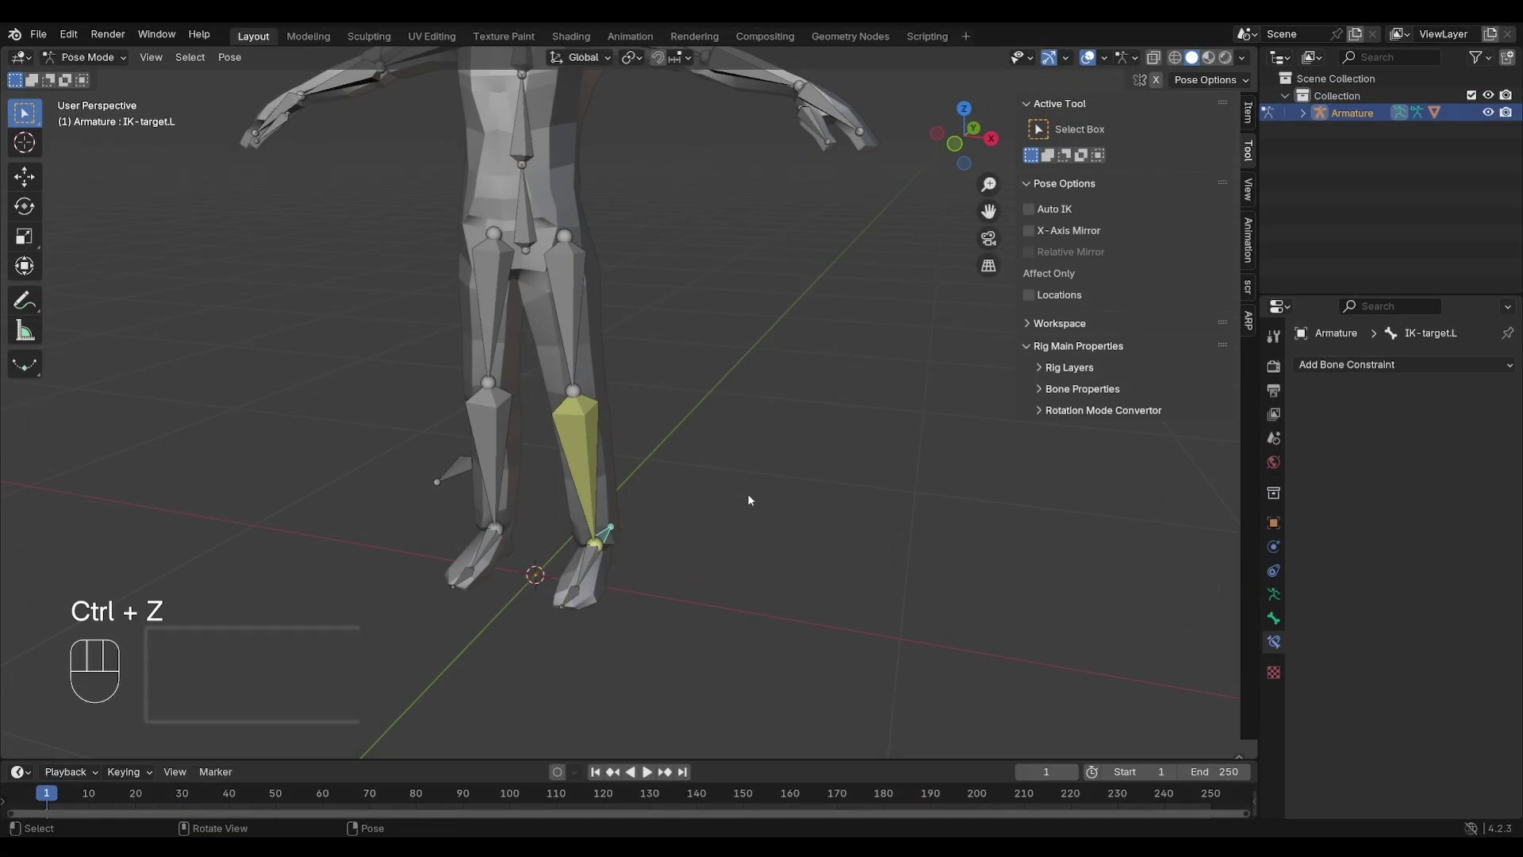
Move the Spine1 bone down to show the feet sinking as the legs bend.
click(524, 230)
key(g)
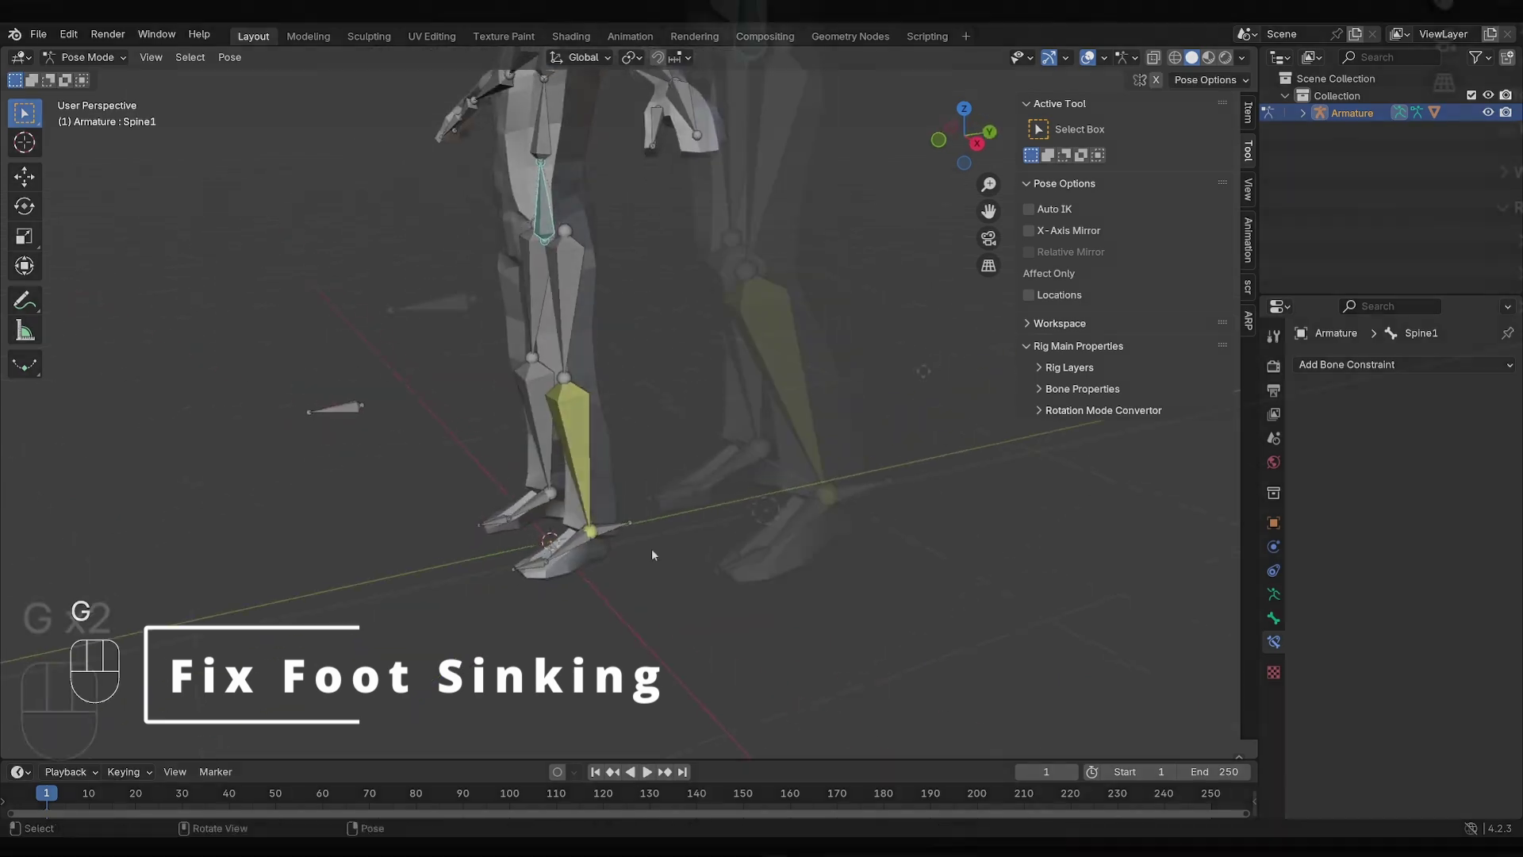
key(g)
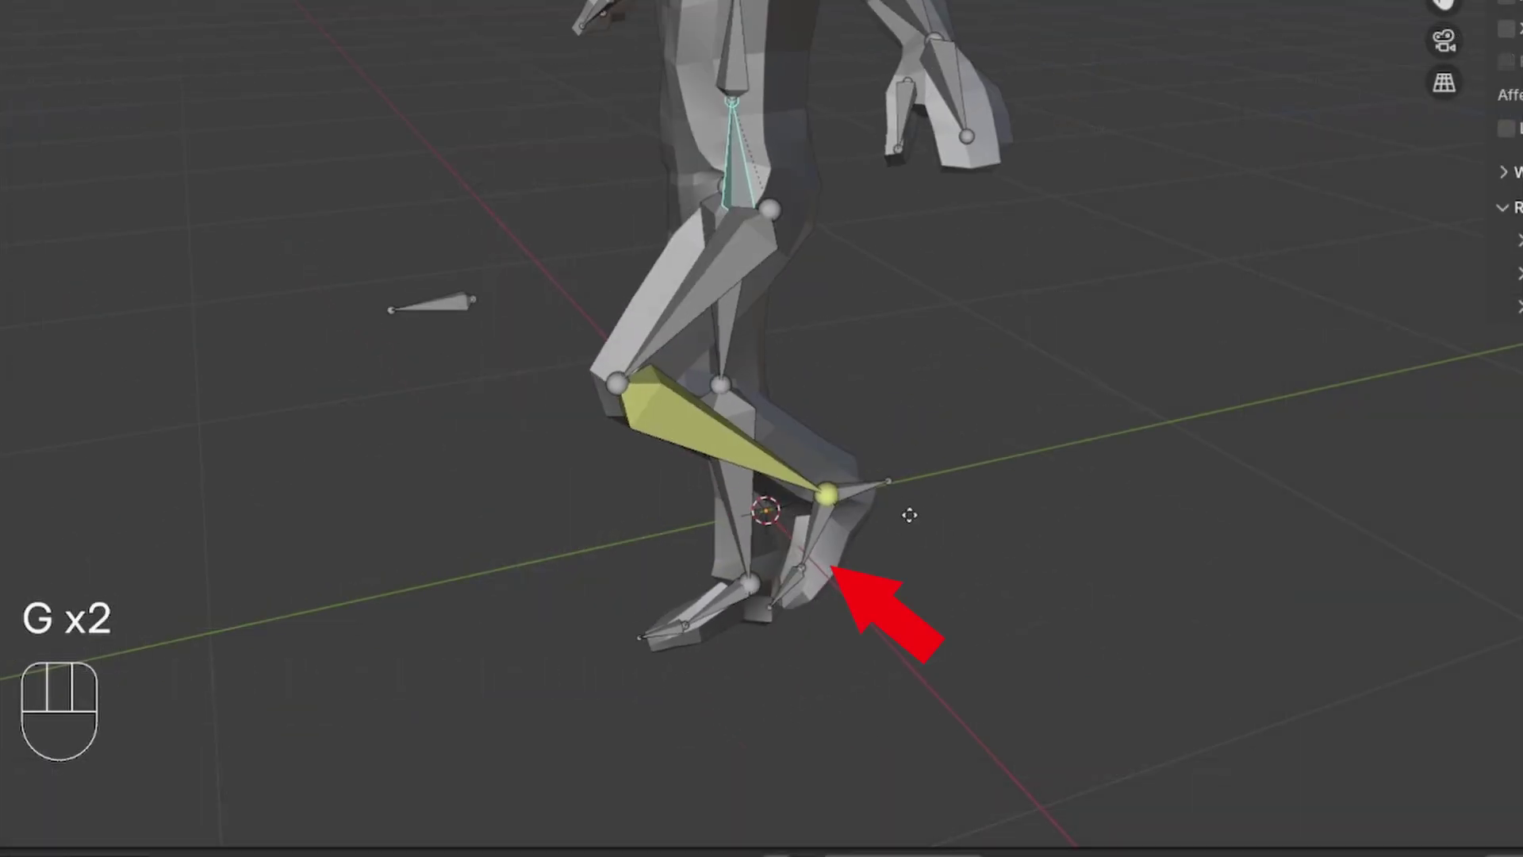
click(842, 564)
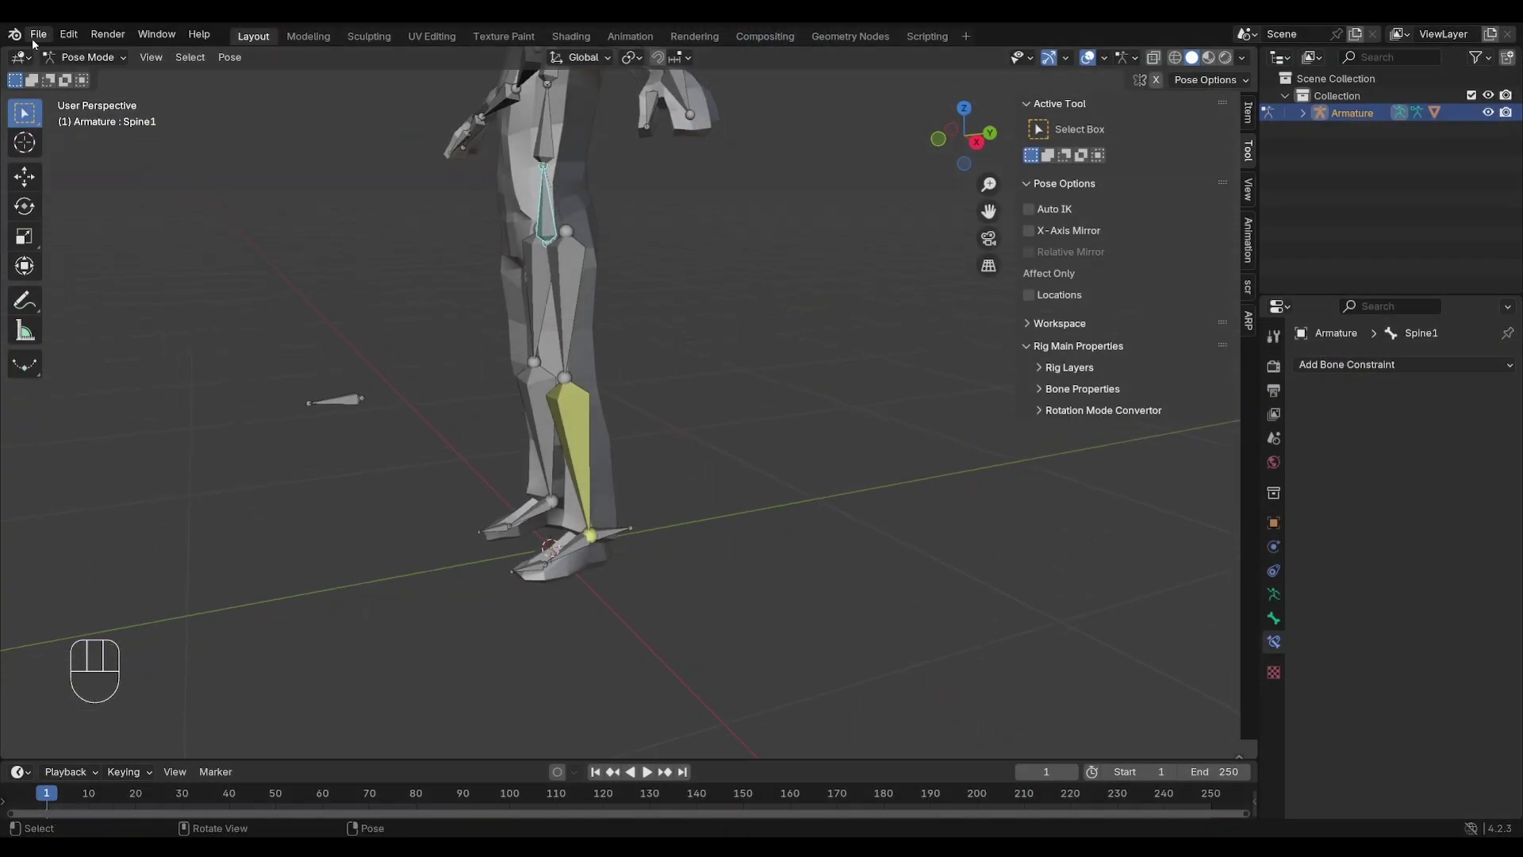
In Edit Mode, parent foot.L to IK-target.L using Keep Offset.
click(85, 57)
click(88, 96)
click(571, 545)
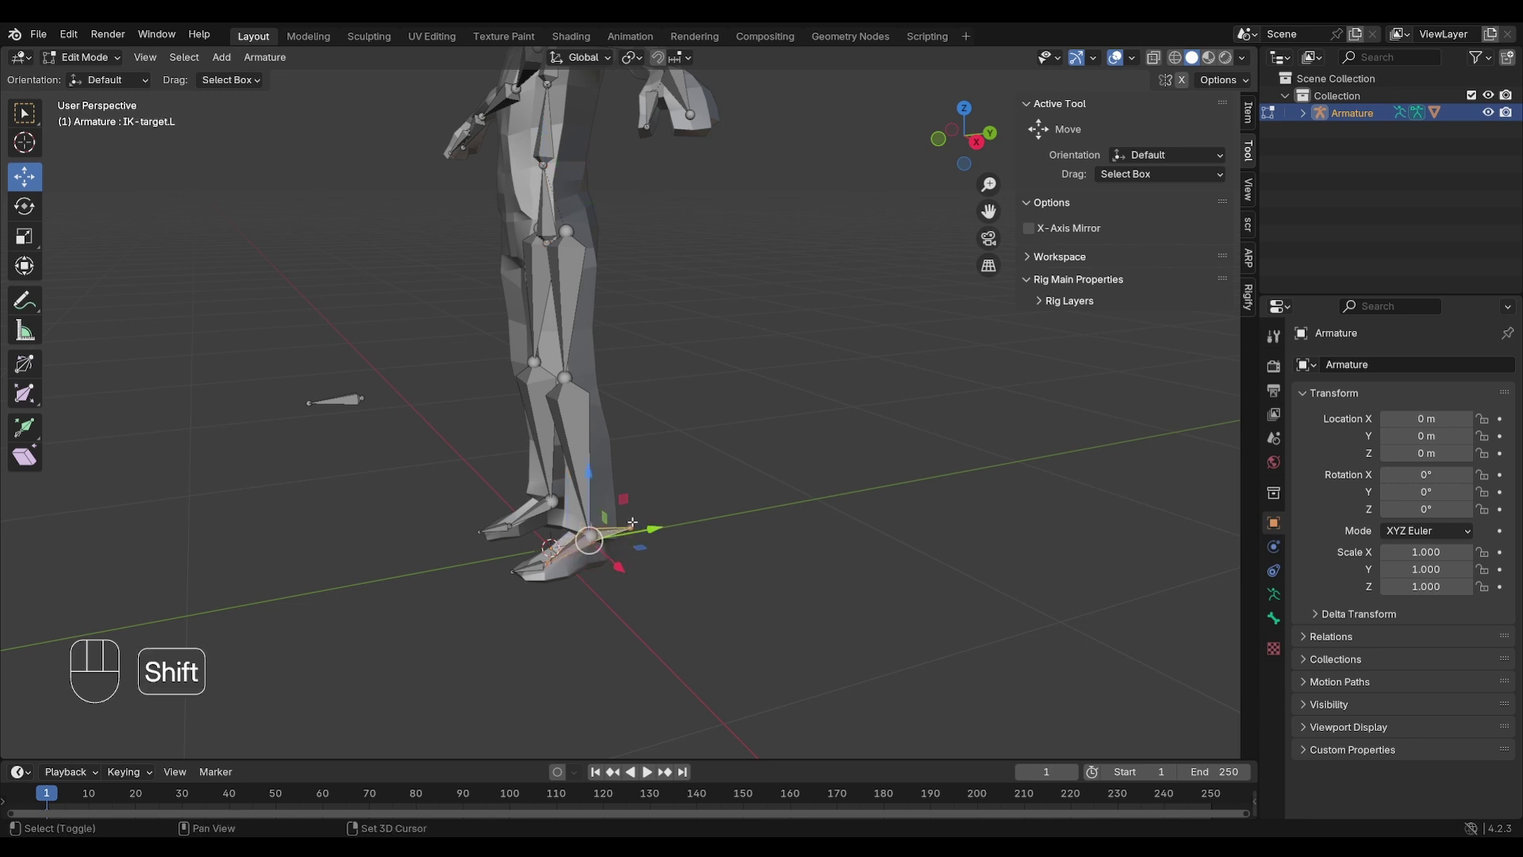
key(ctrl+p)
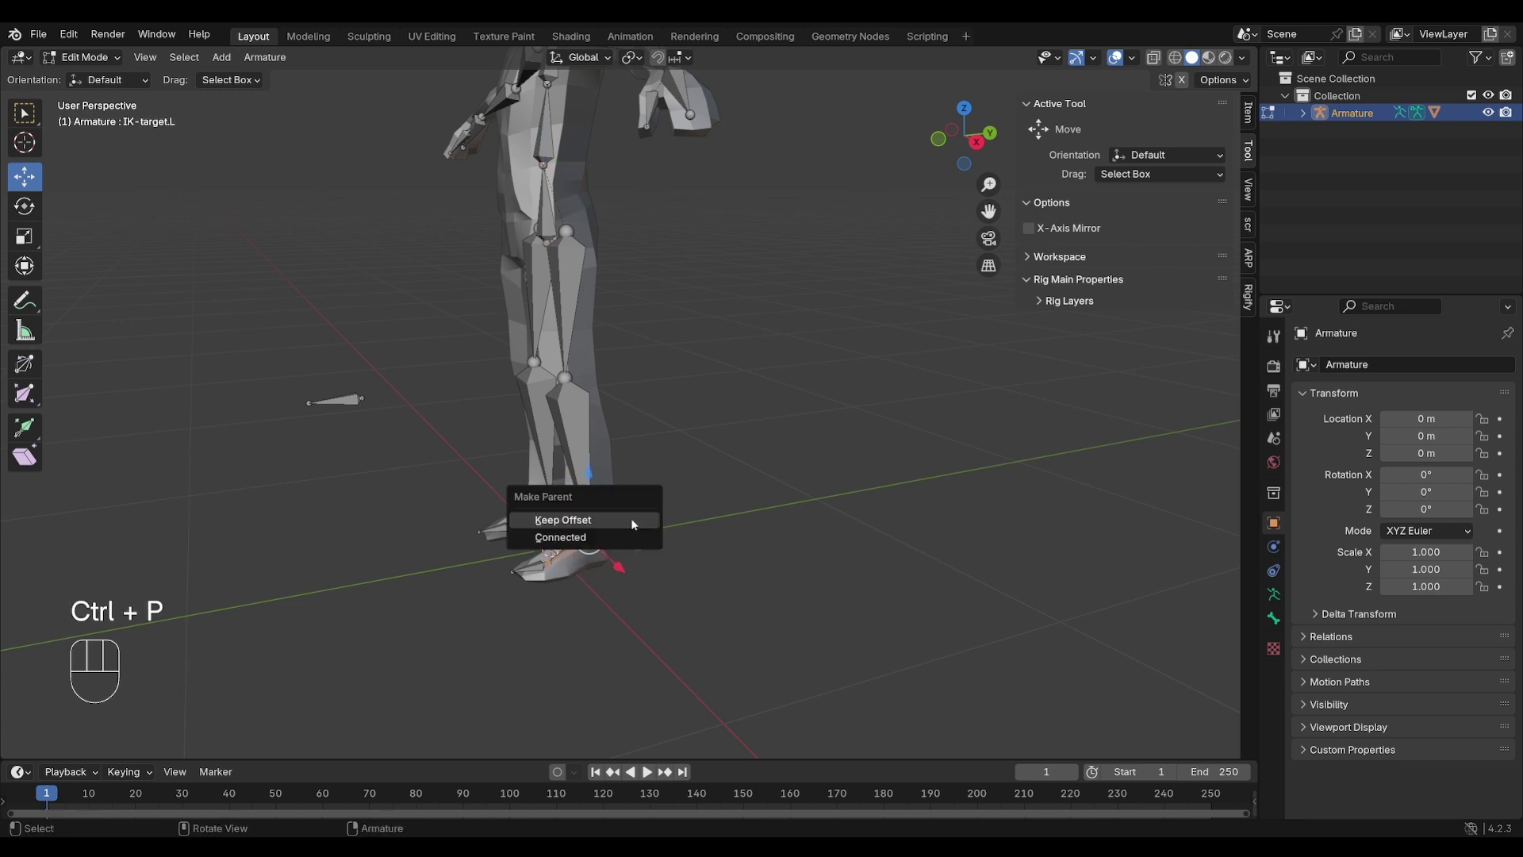
click(632, 521)
key(w)
Sketch an annotation note looping around the left foot.
mouse_move(575, 549)
mouse_down()
mouse_move(554, 510)
mouse_move(575, 476)
mouse_up()
drag(569, 553, 623, 542)
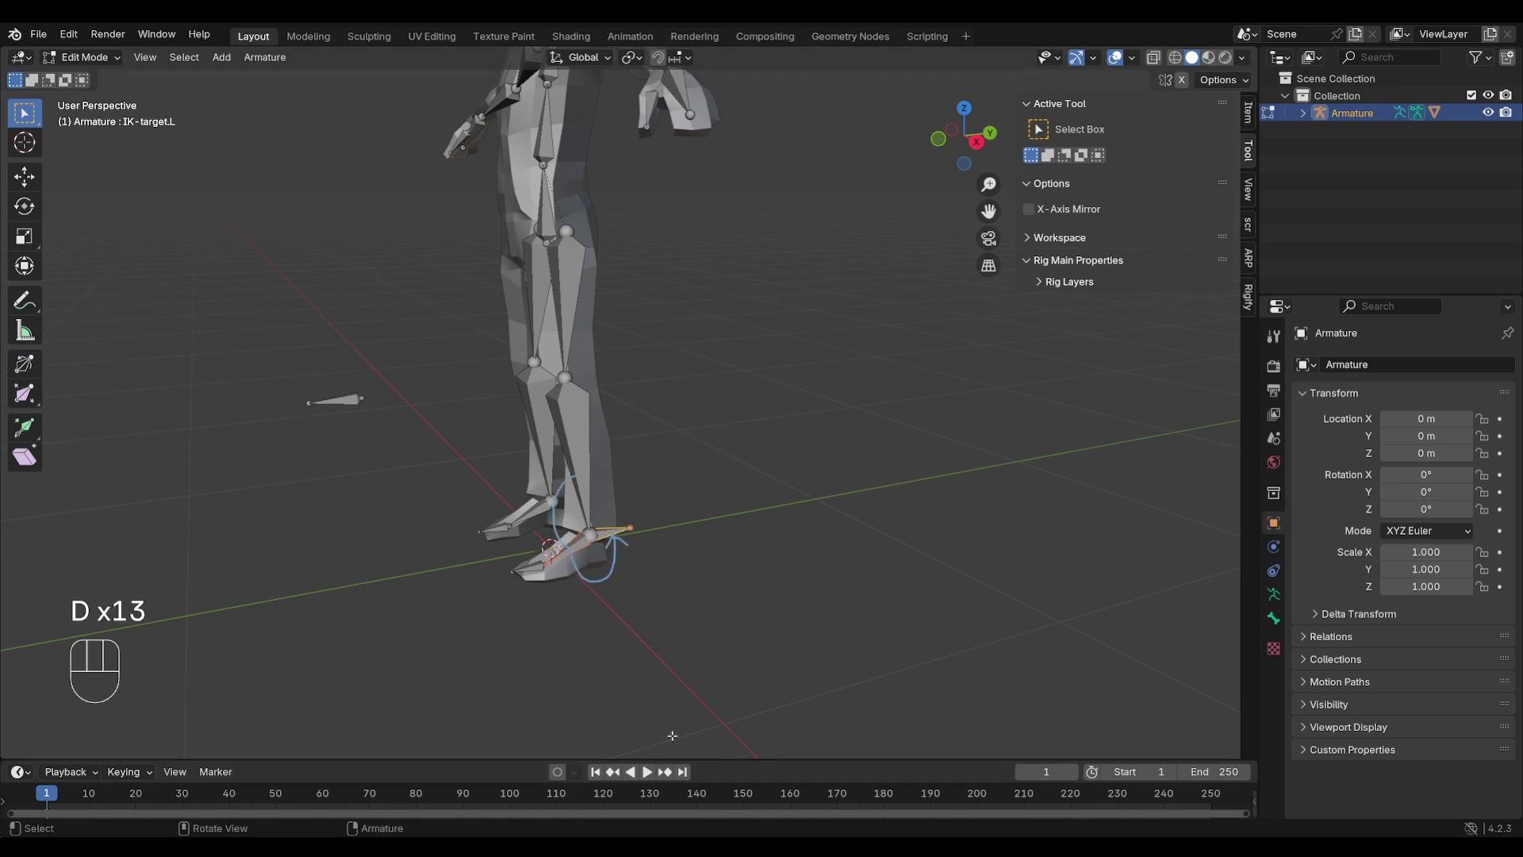
click(106, 62)
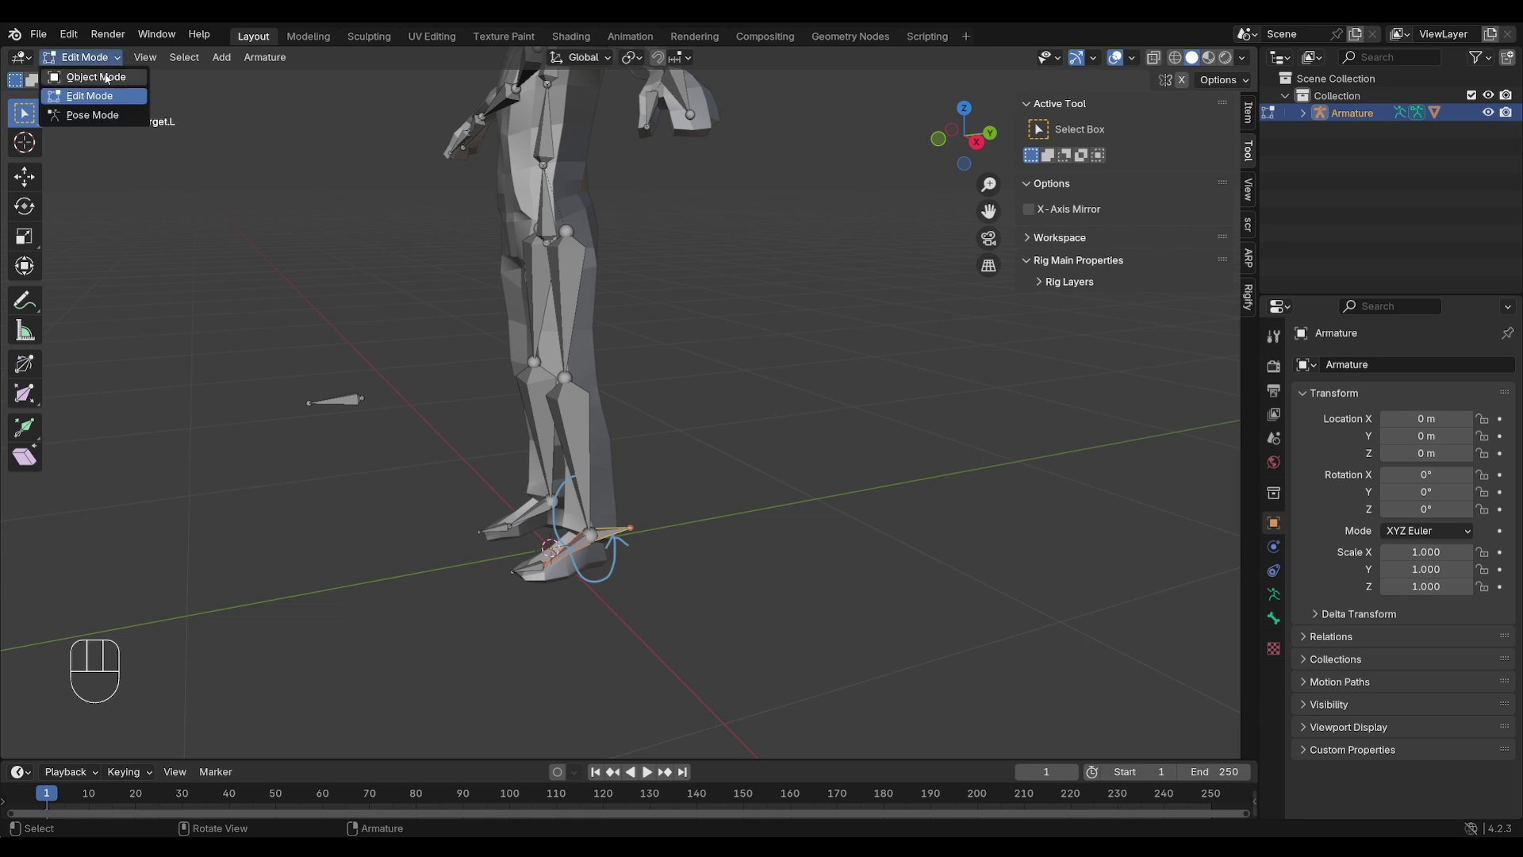
In Pose Mode, raise IK-target.L to see the foot follow, annotating and then erasing an arc.
click(88, 118)
key(g)
key(g)
key(g)
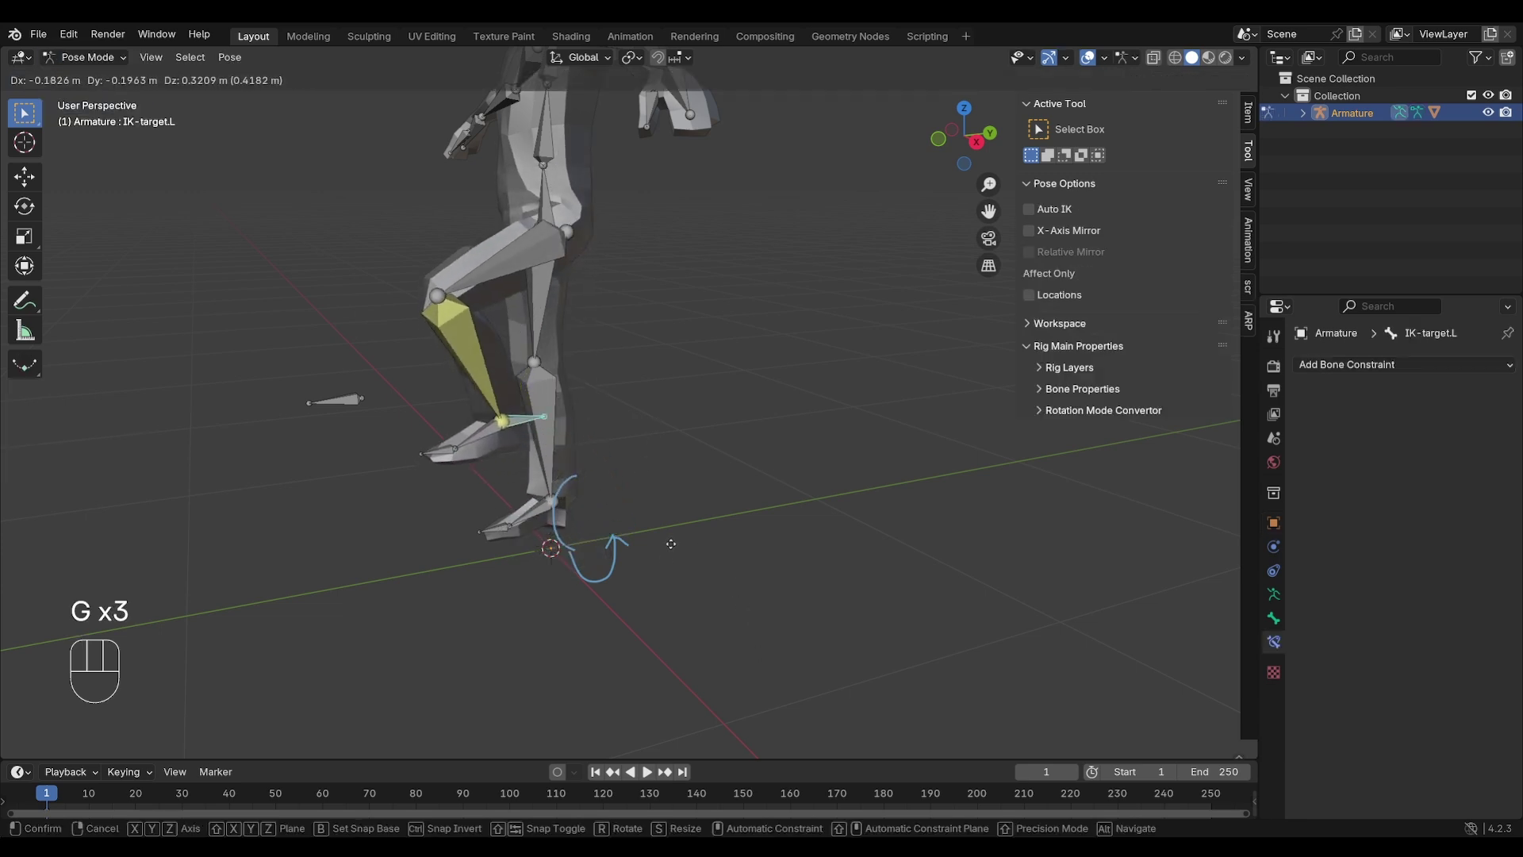
click(488, 443)
key(d)
drag(488, 442, 530, 429)
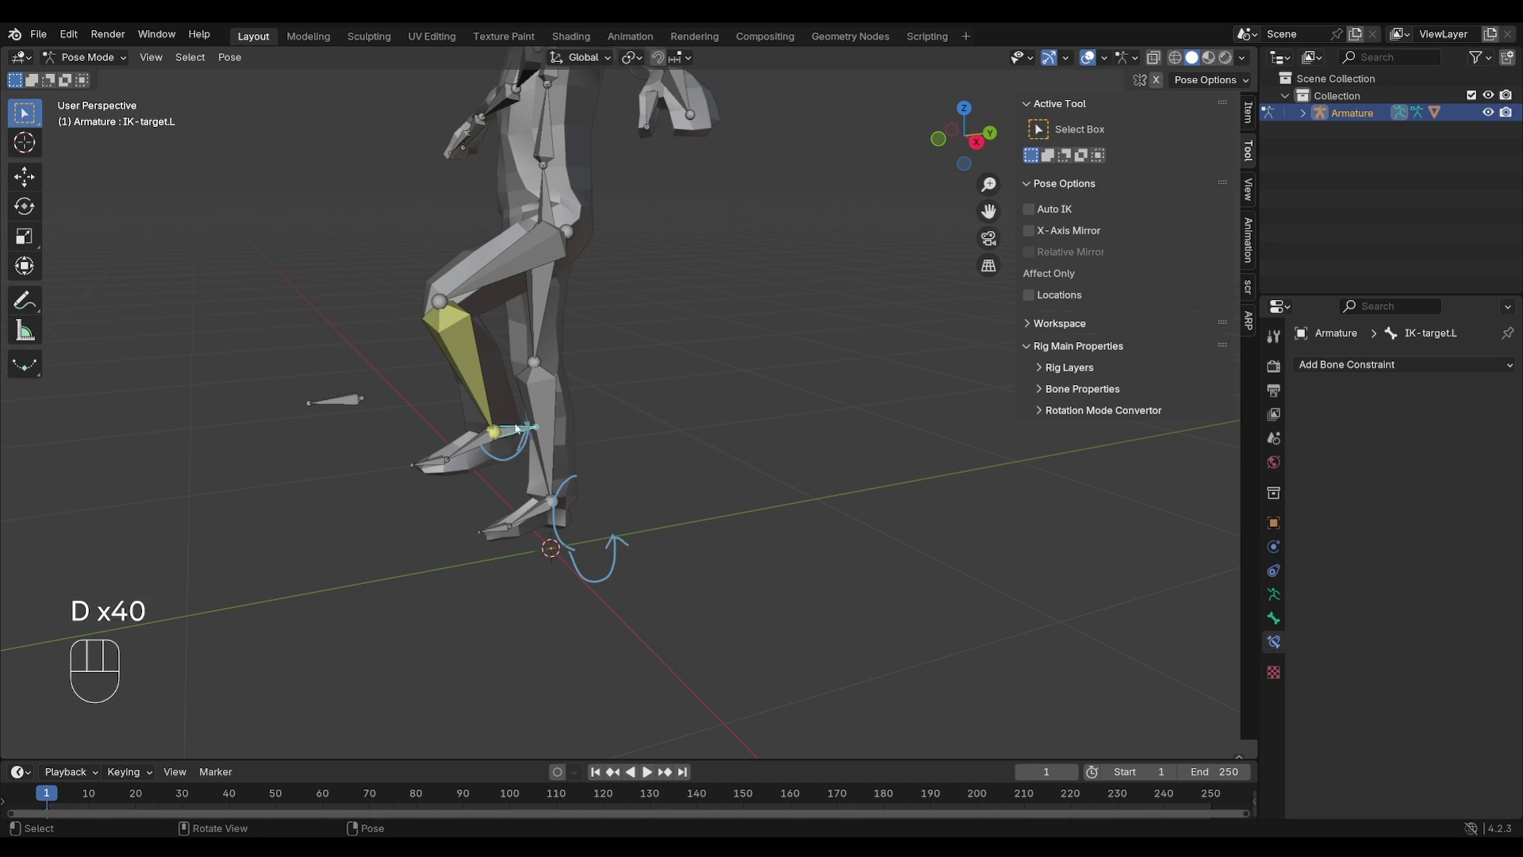
right_drag(515, 460, 652, 545)
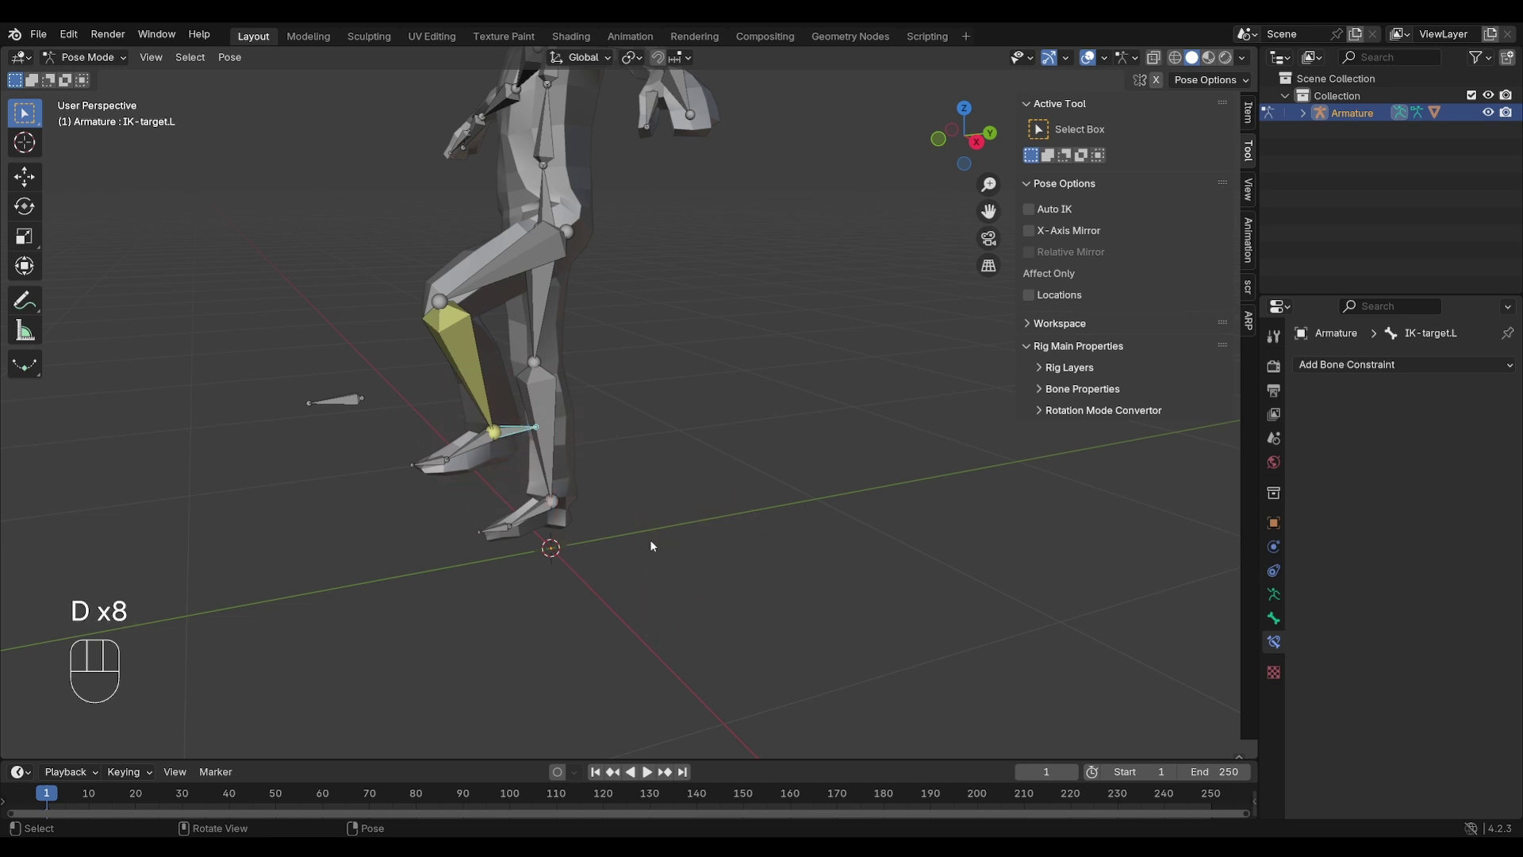
Clear all pose transforms to return the leg to its rest pose.
click(230, 58)
mouse_move(277, 93)
click(469, 95)
middle_drag(668, 432, 746, 449)
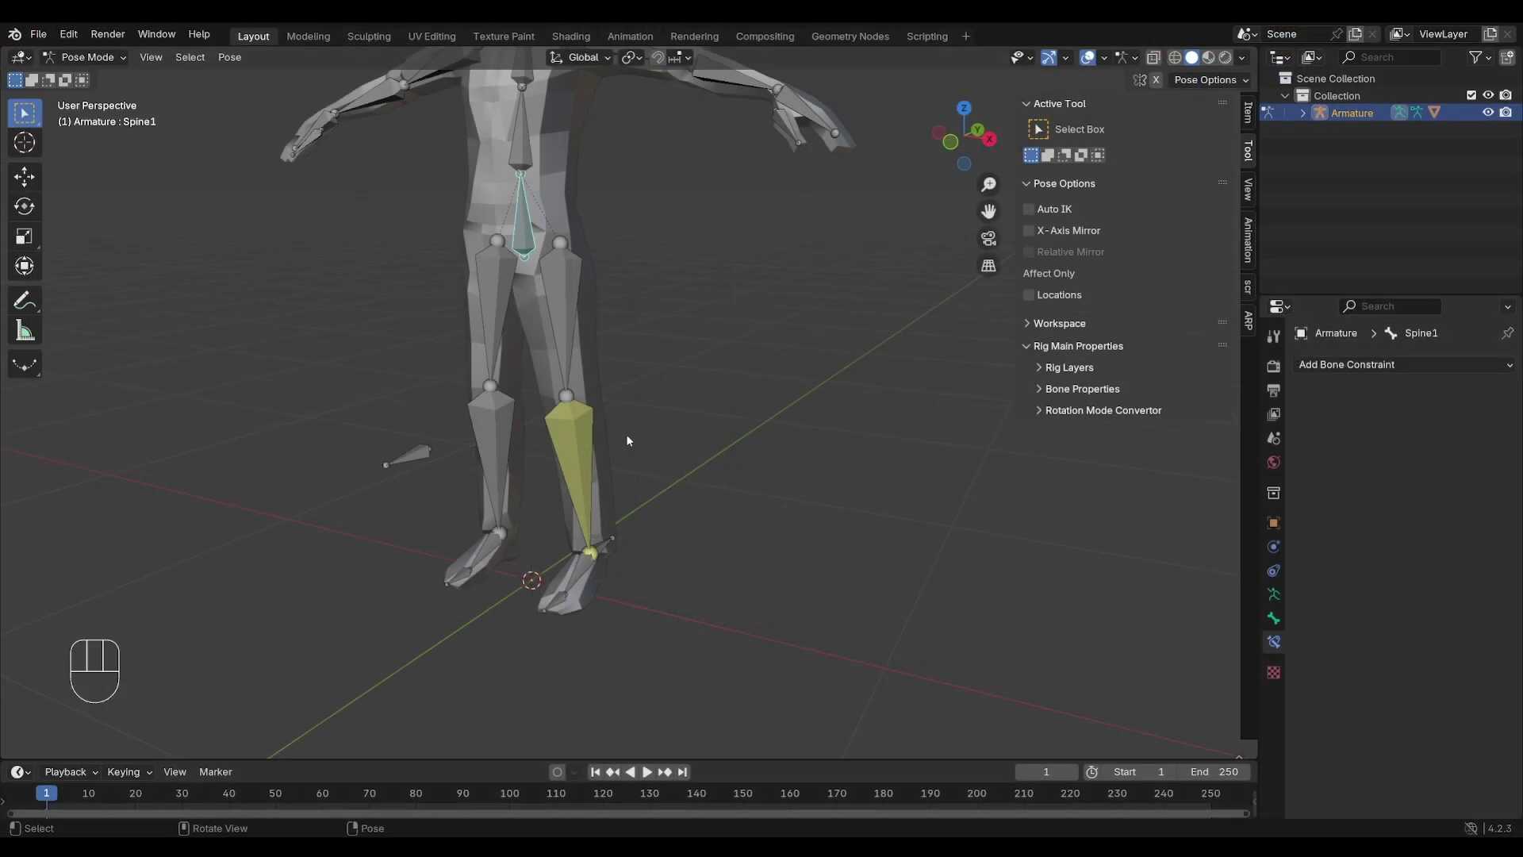
key(g)
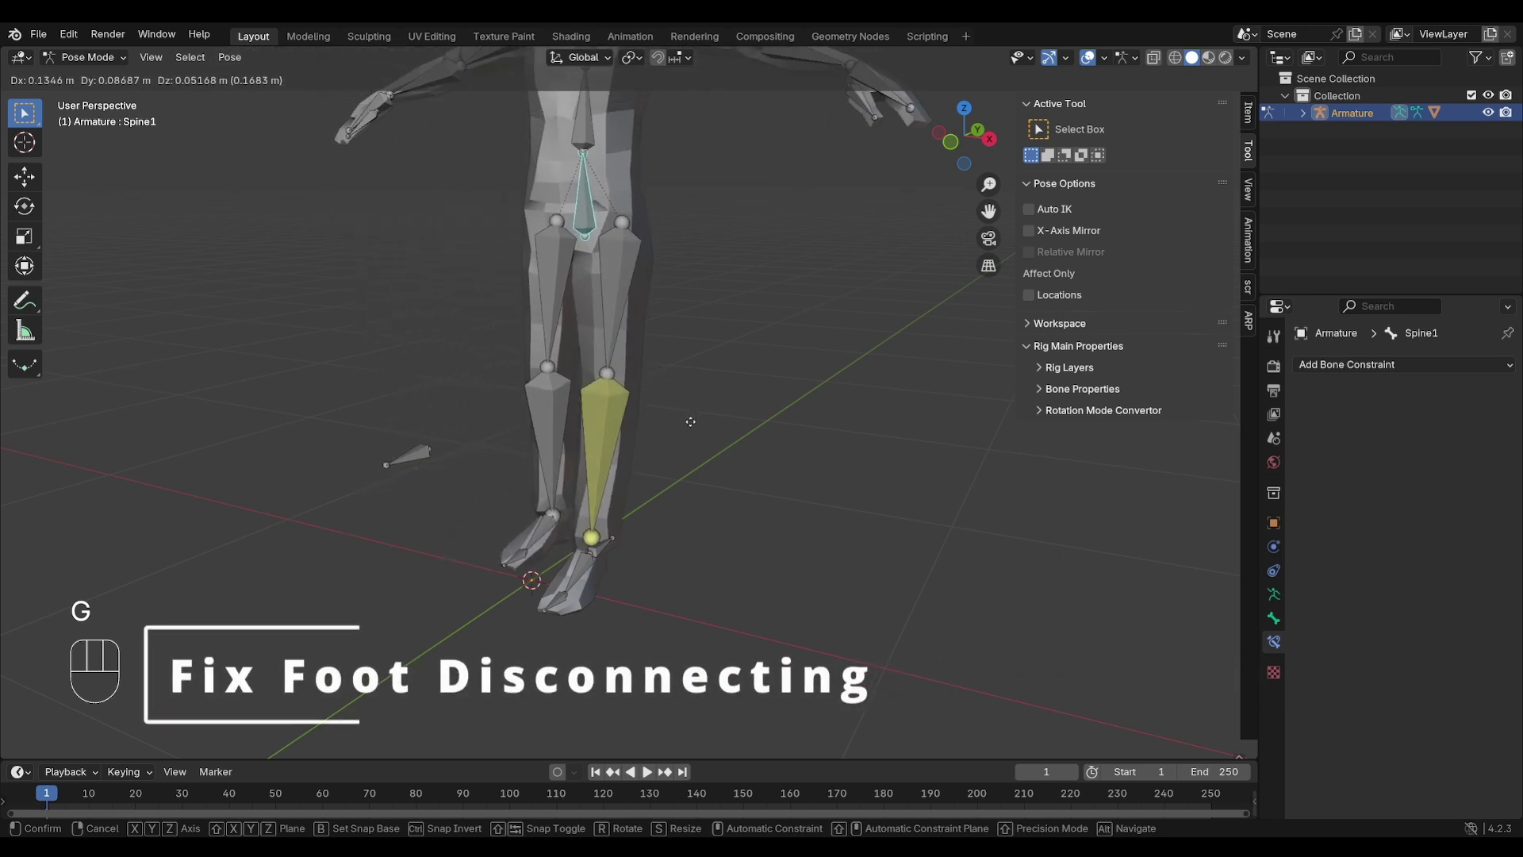
click(633, 455)
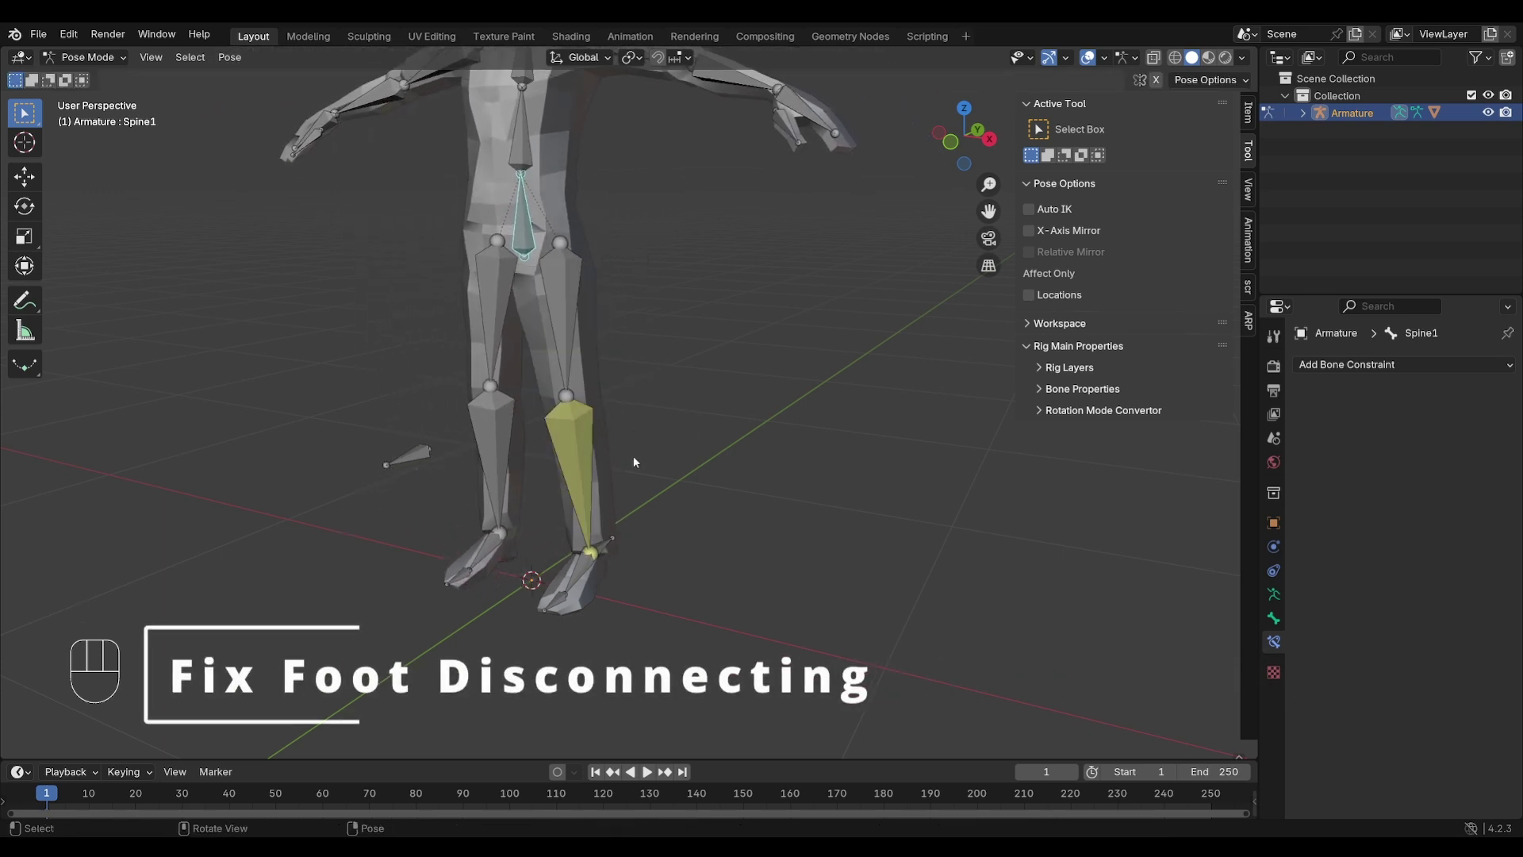
key(g)
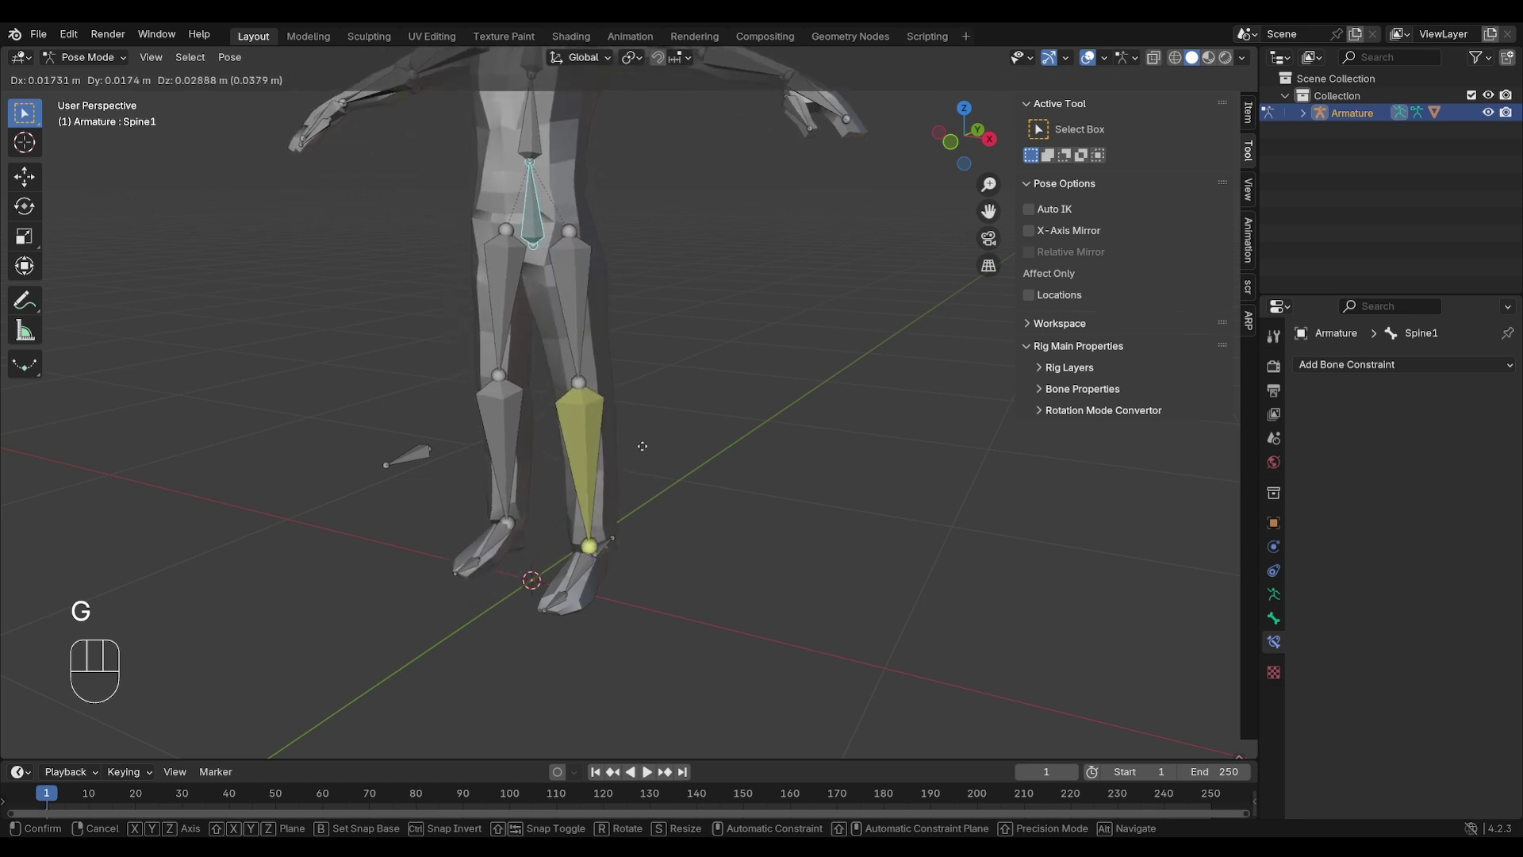
click(633, 455)
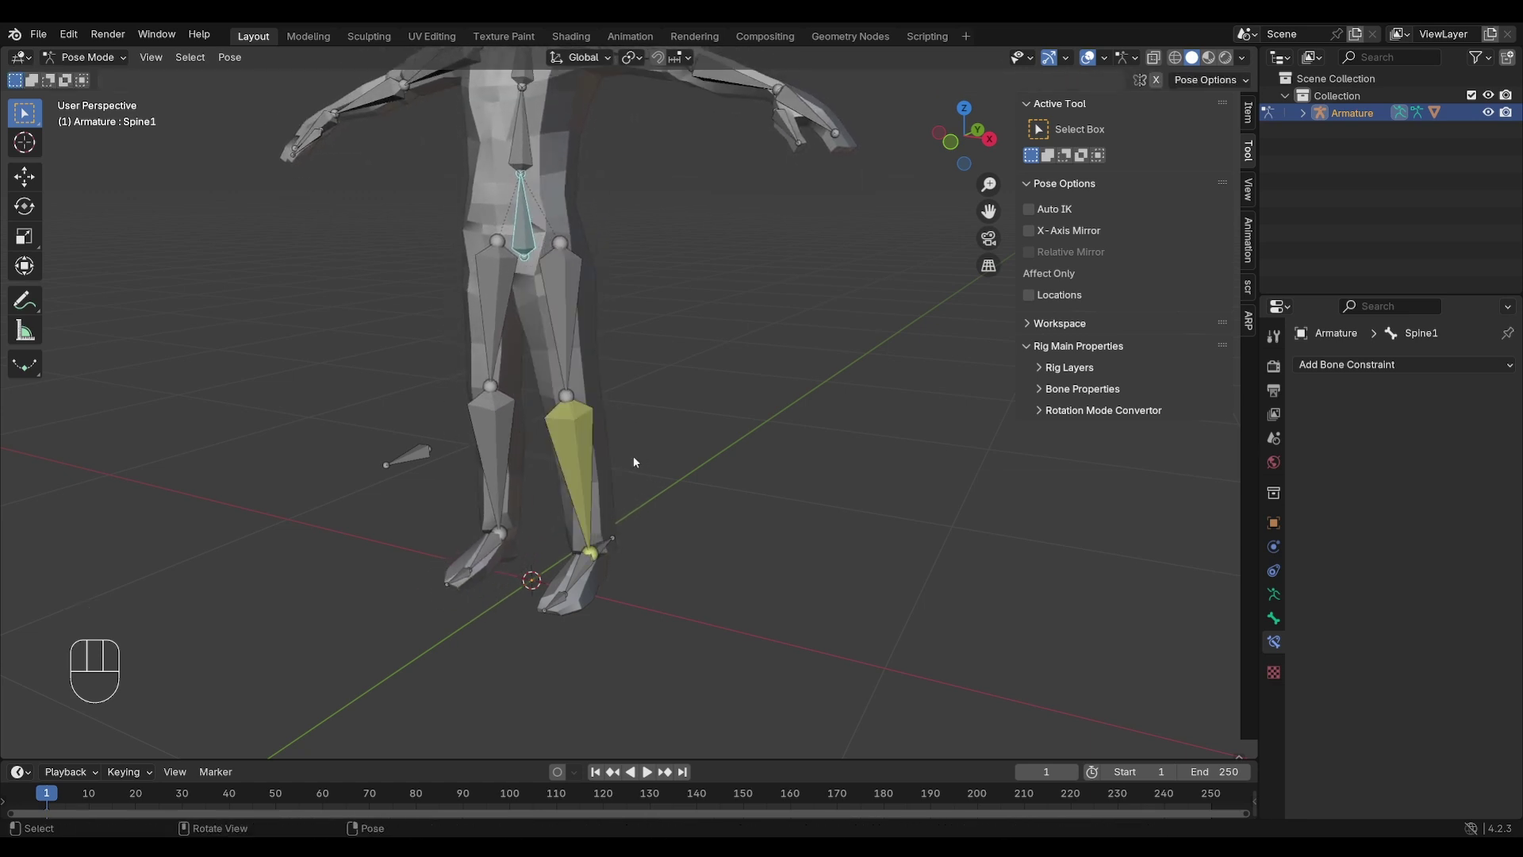
key(g)
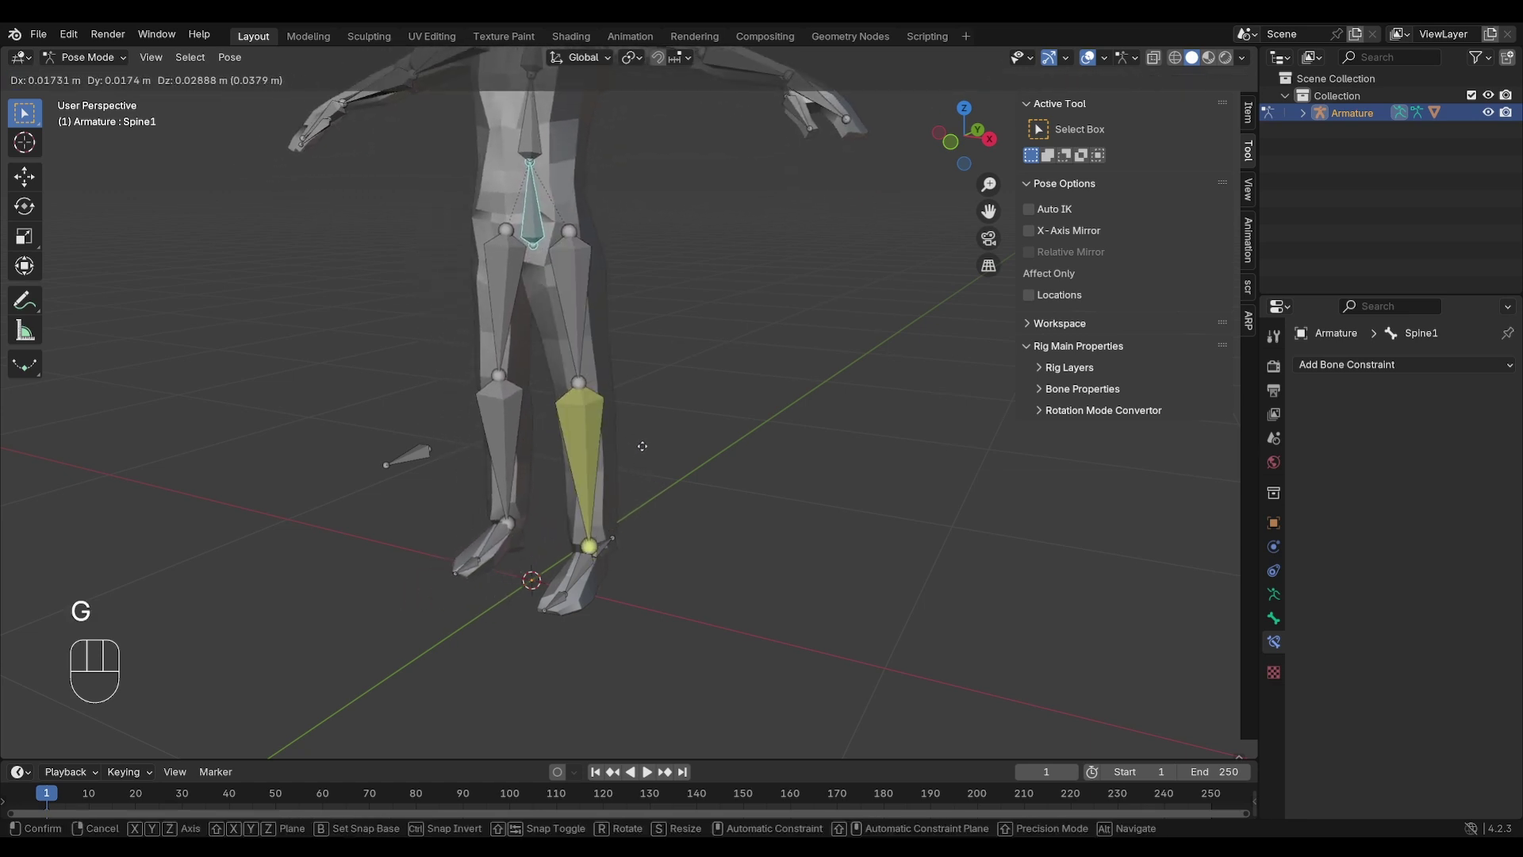
right_click(647, 479)
middle_drag(647, 541, 625, 562)
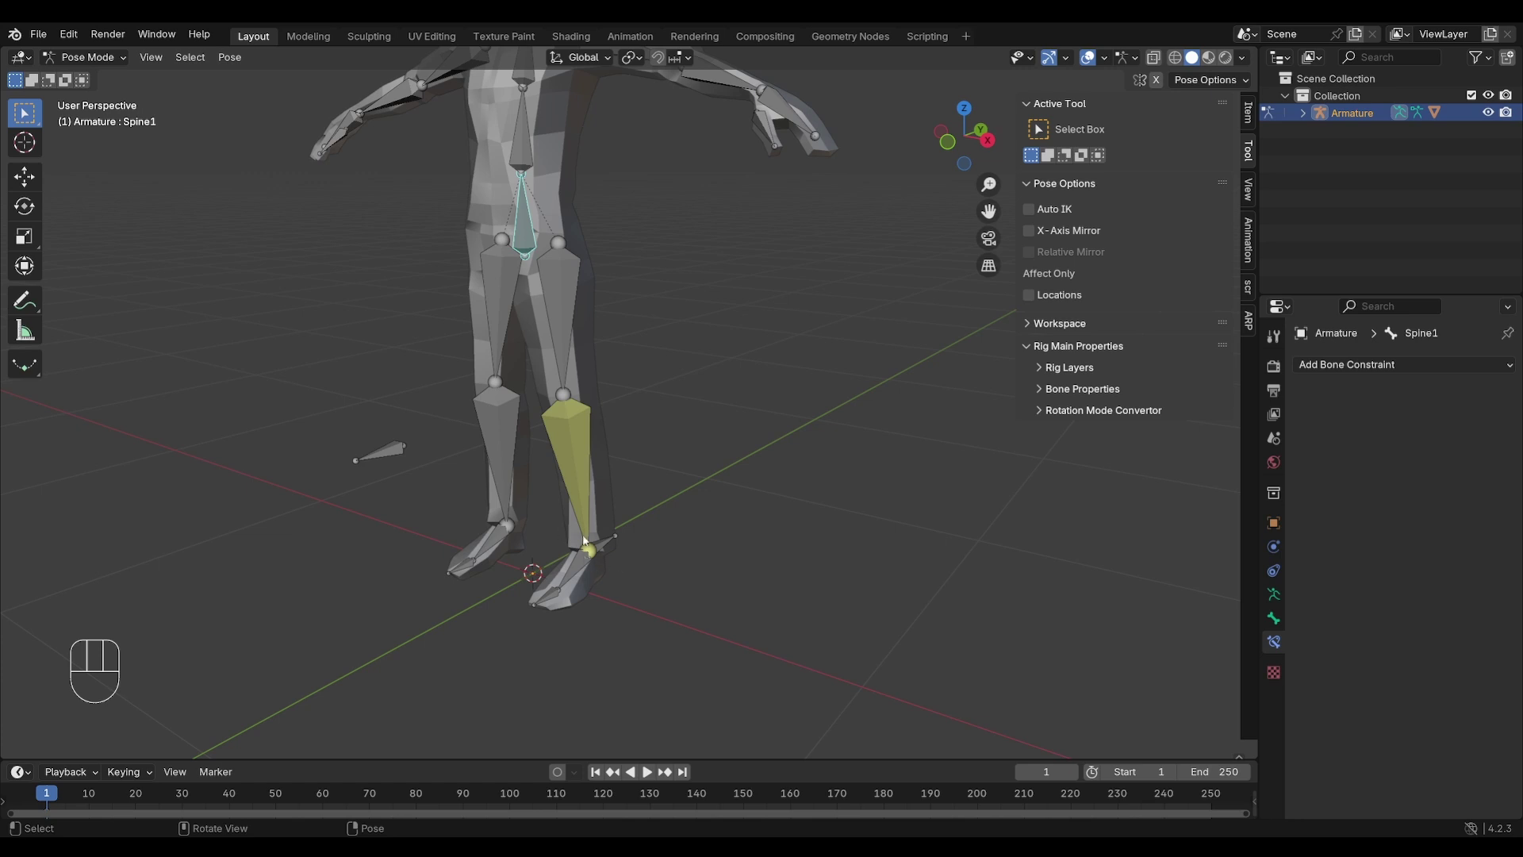
Add a Copy Location constraint to foot.L targeting Armature bone shin.L with Head/Tail 1.0.
click(577, 578)
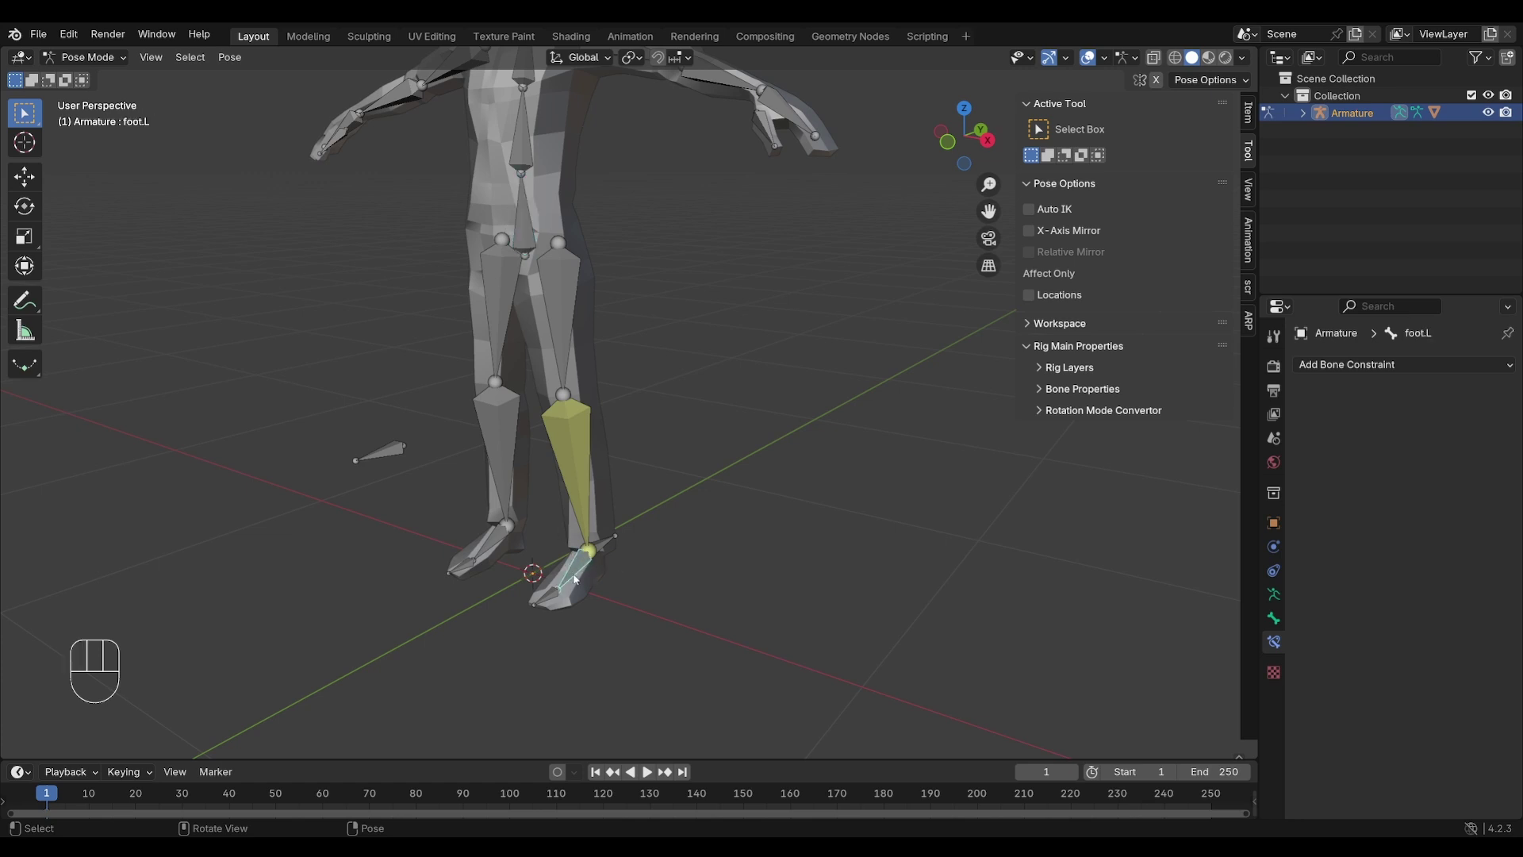
click(1388, 365)
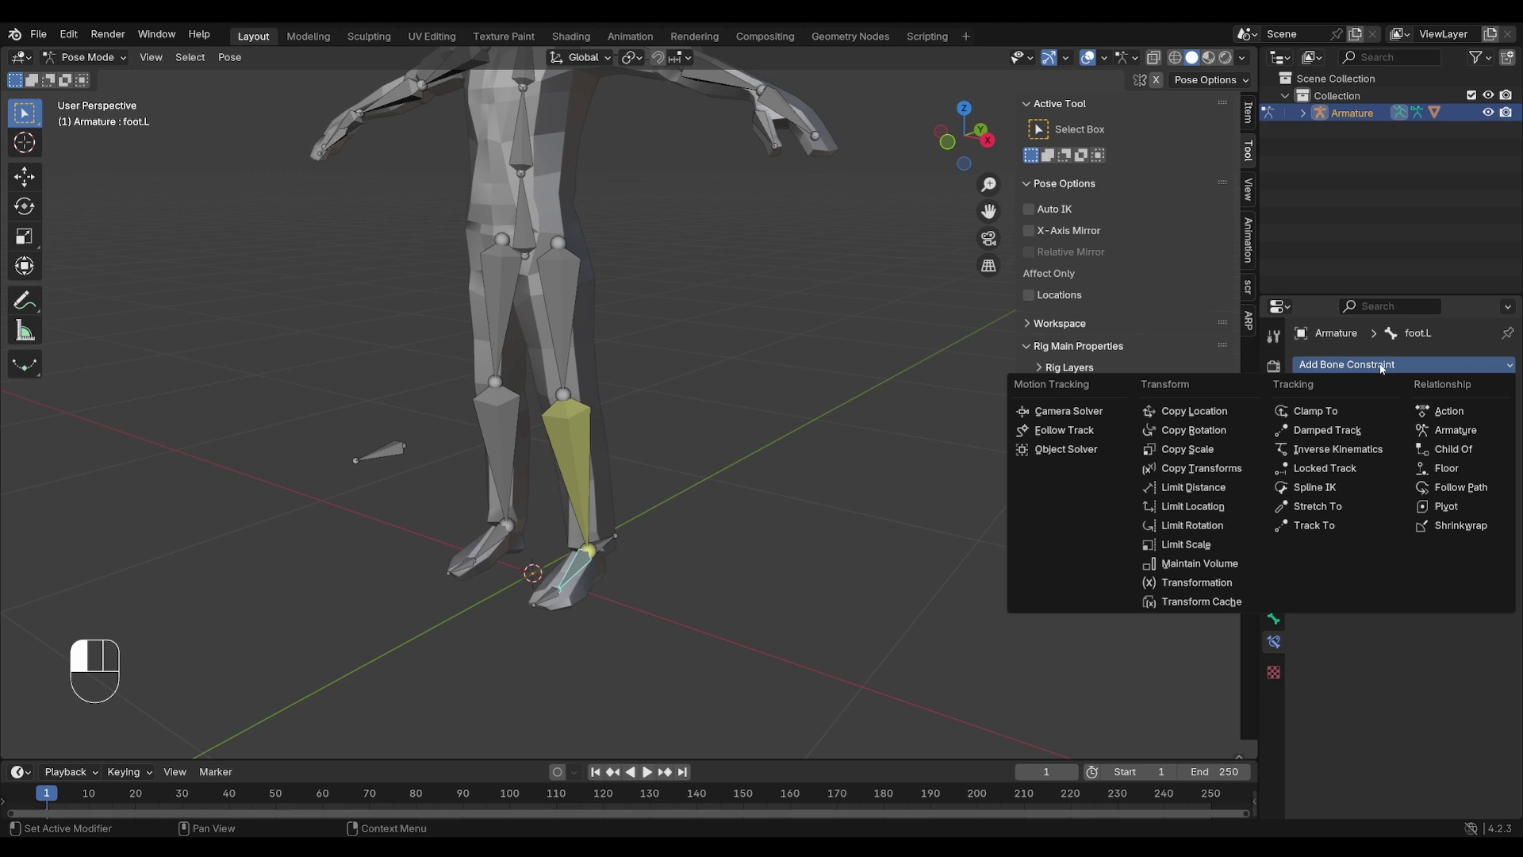
click(1220, 413)
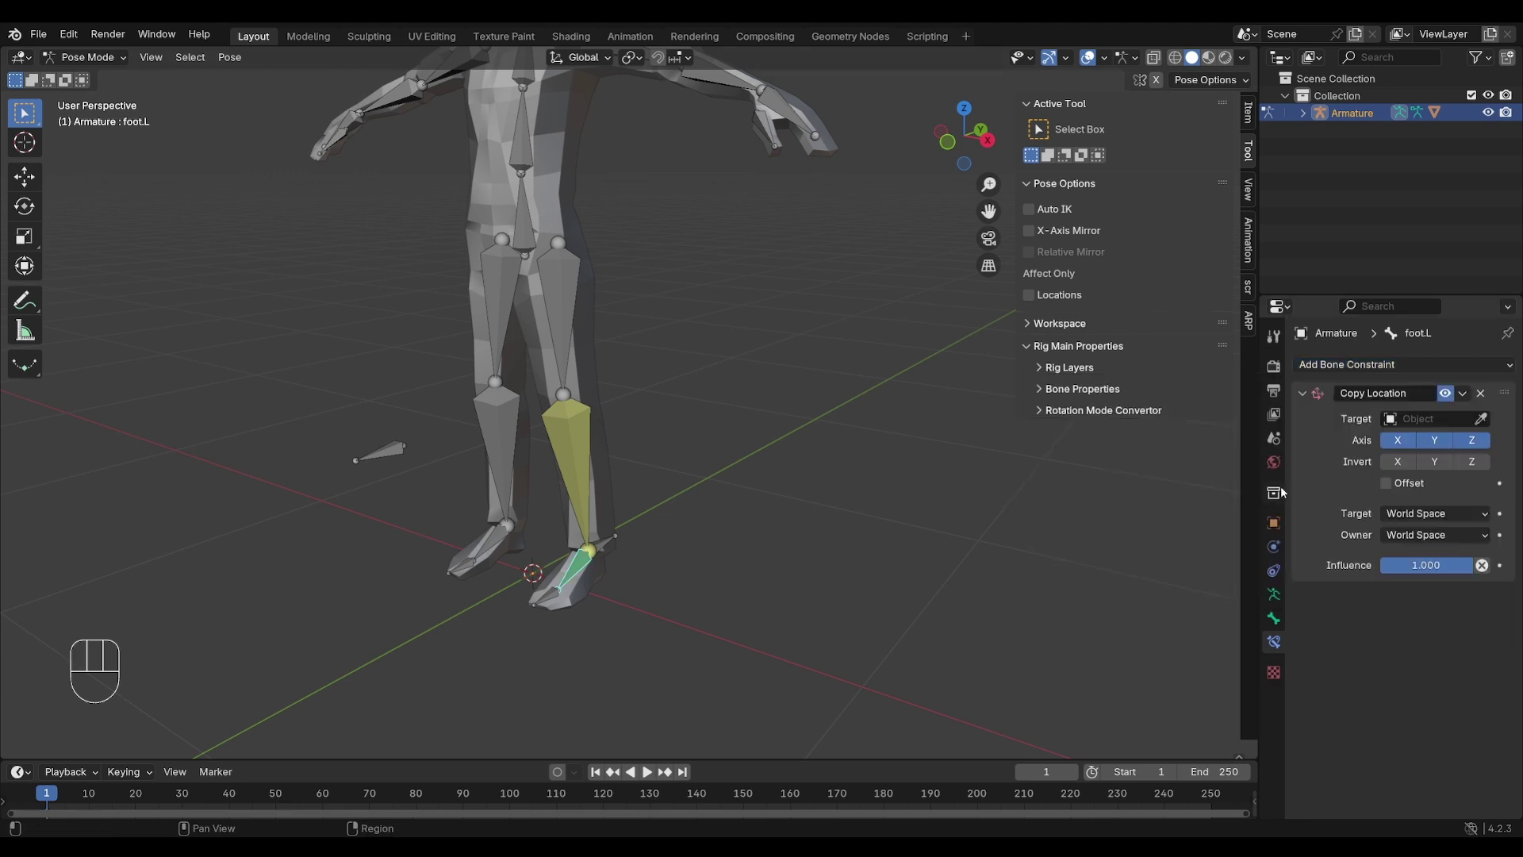
click(1411, 425)
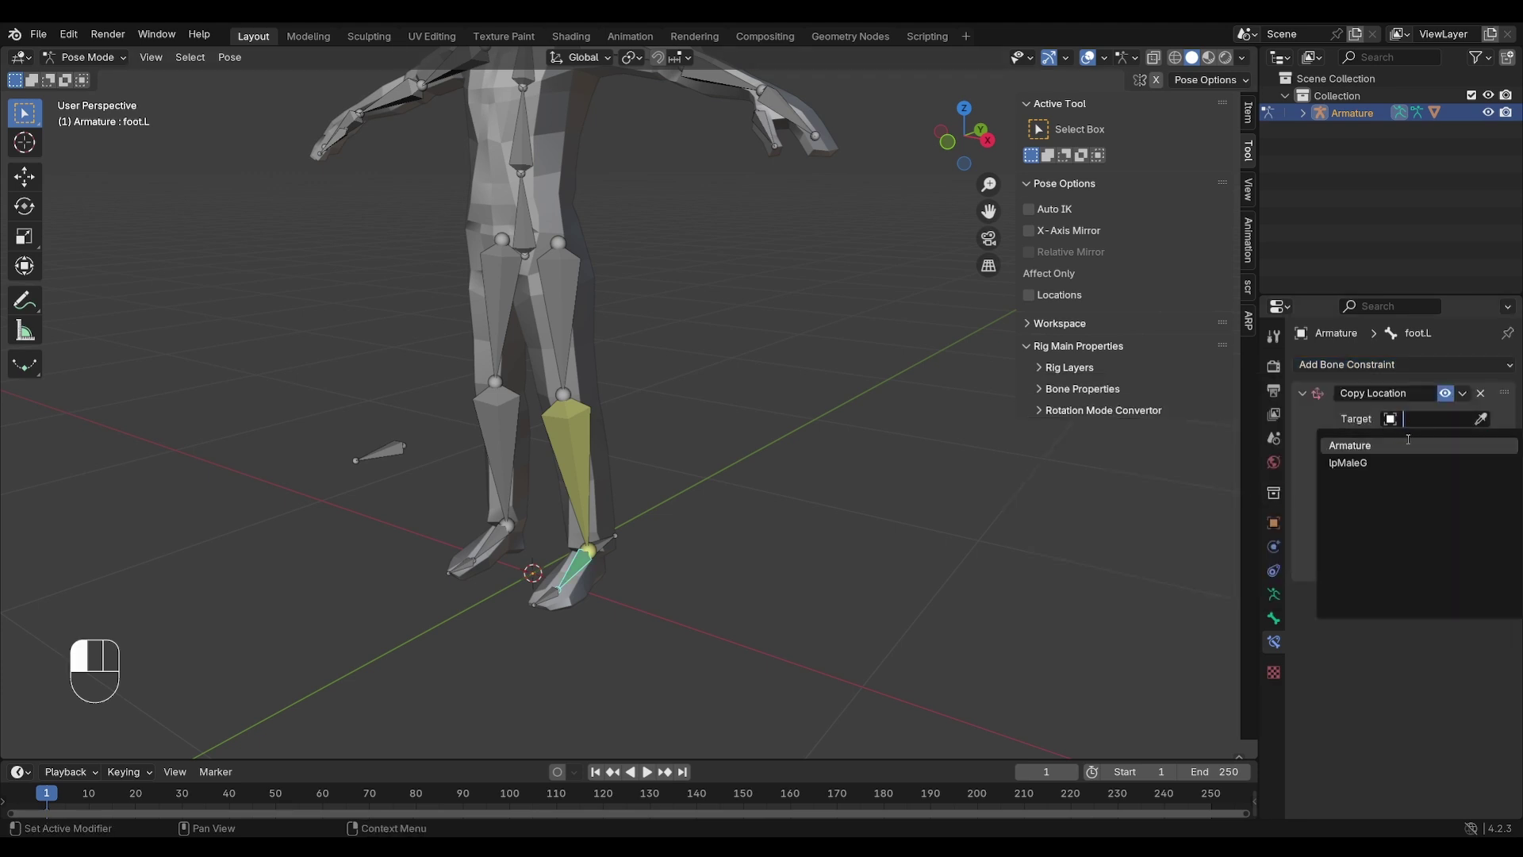
click(1406, 445)
click(1404, 441)
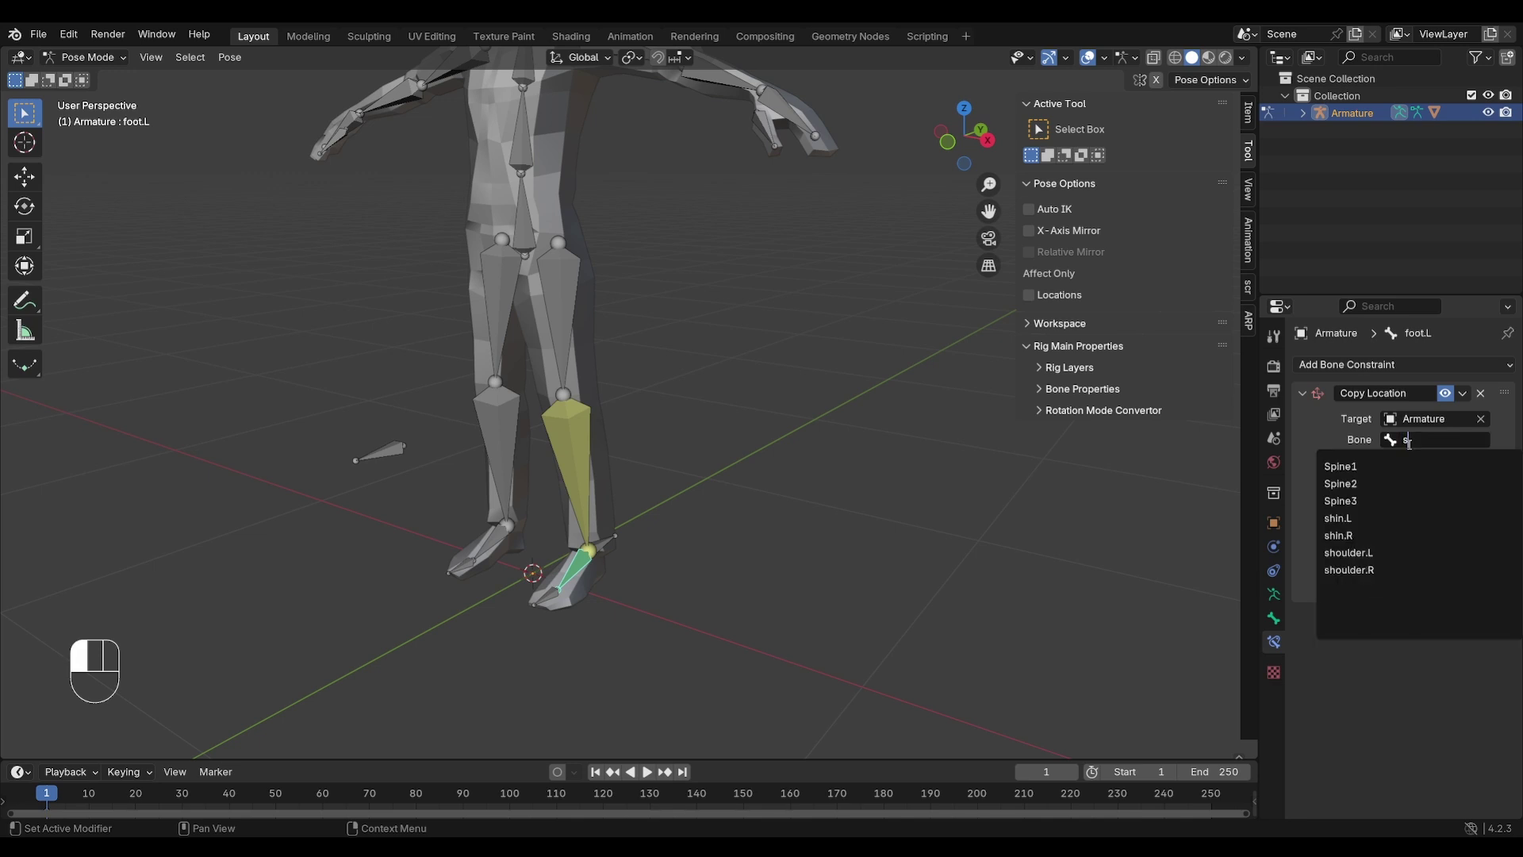
text(shin)
key(Return)
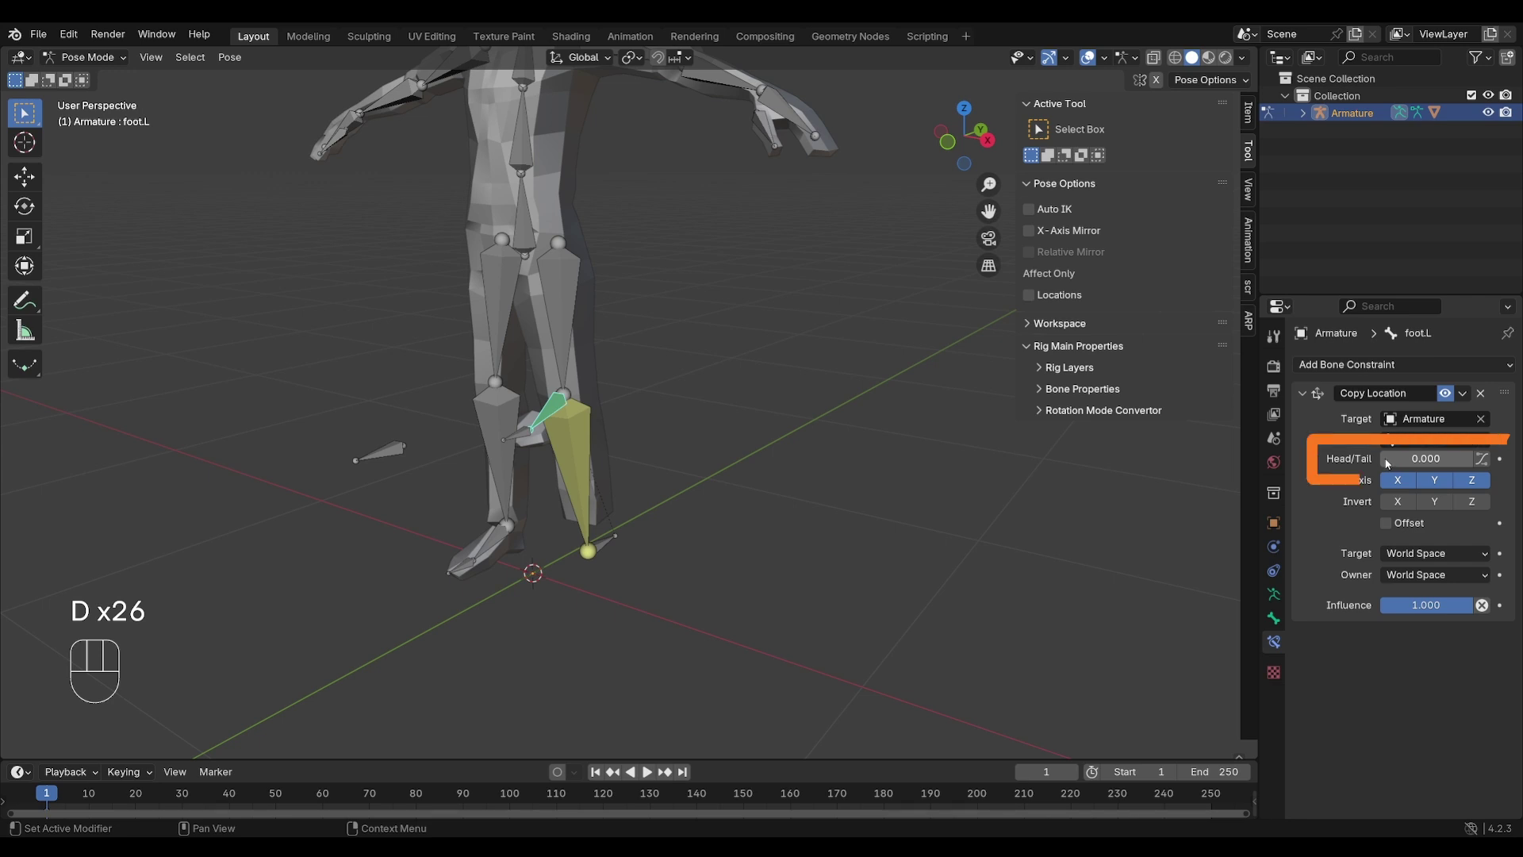
drag(1387, 464, 1474, 464)
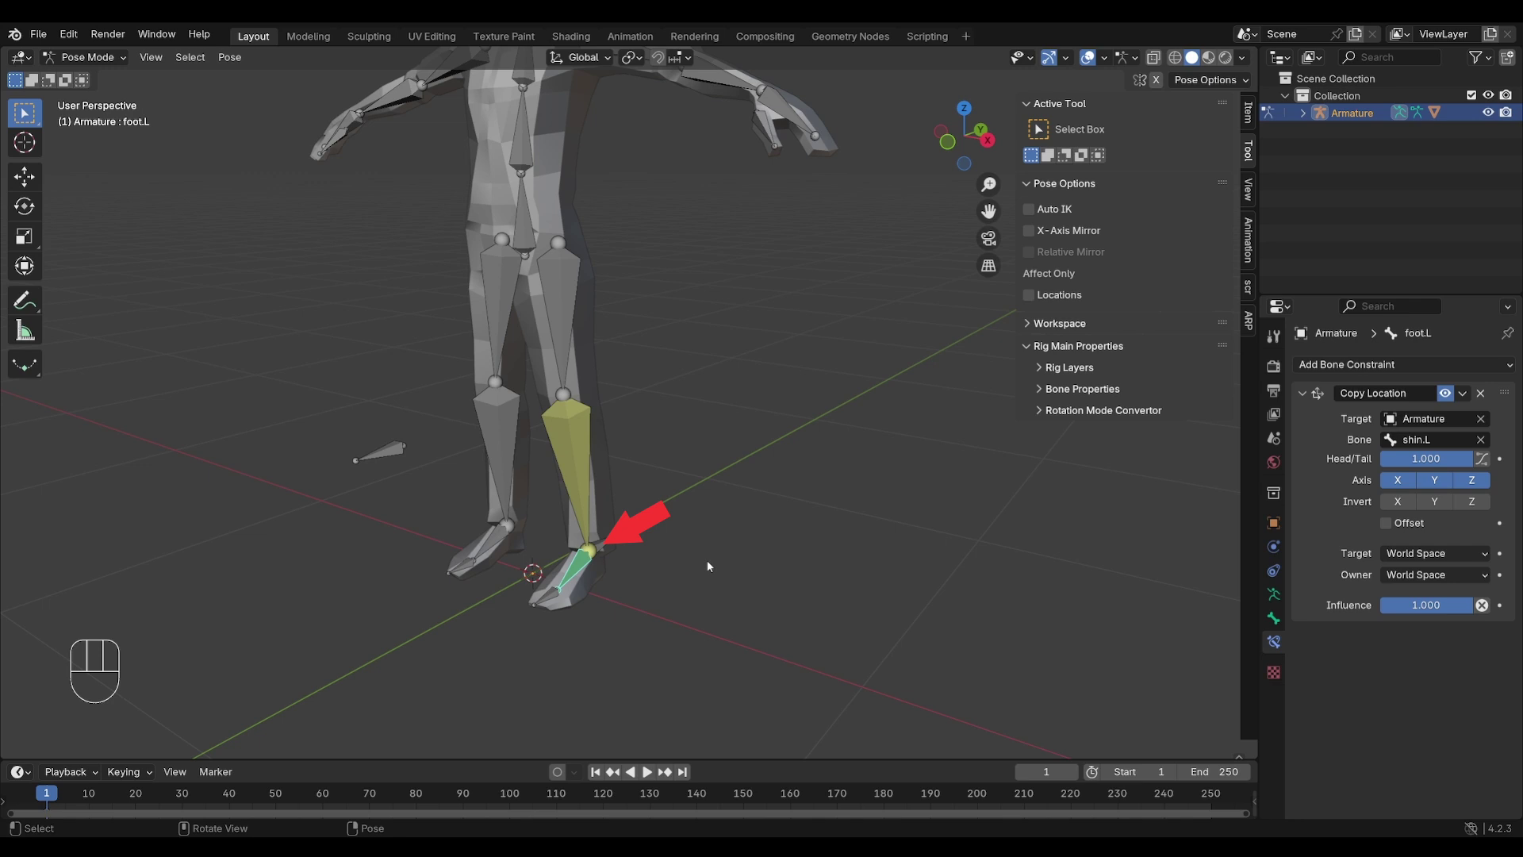
Test-move Spine1 and IK-target.L to confirm the foot stays on the shin, cancelling each move.
click(523, 213)
key(g)
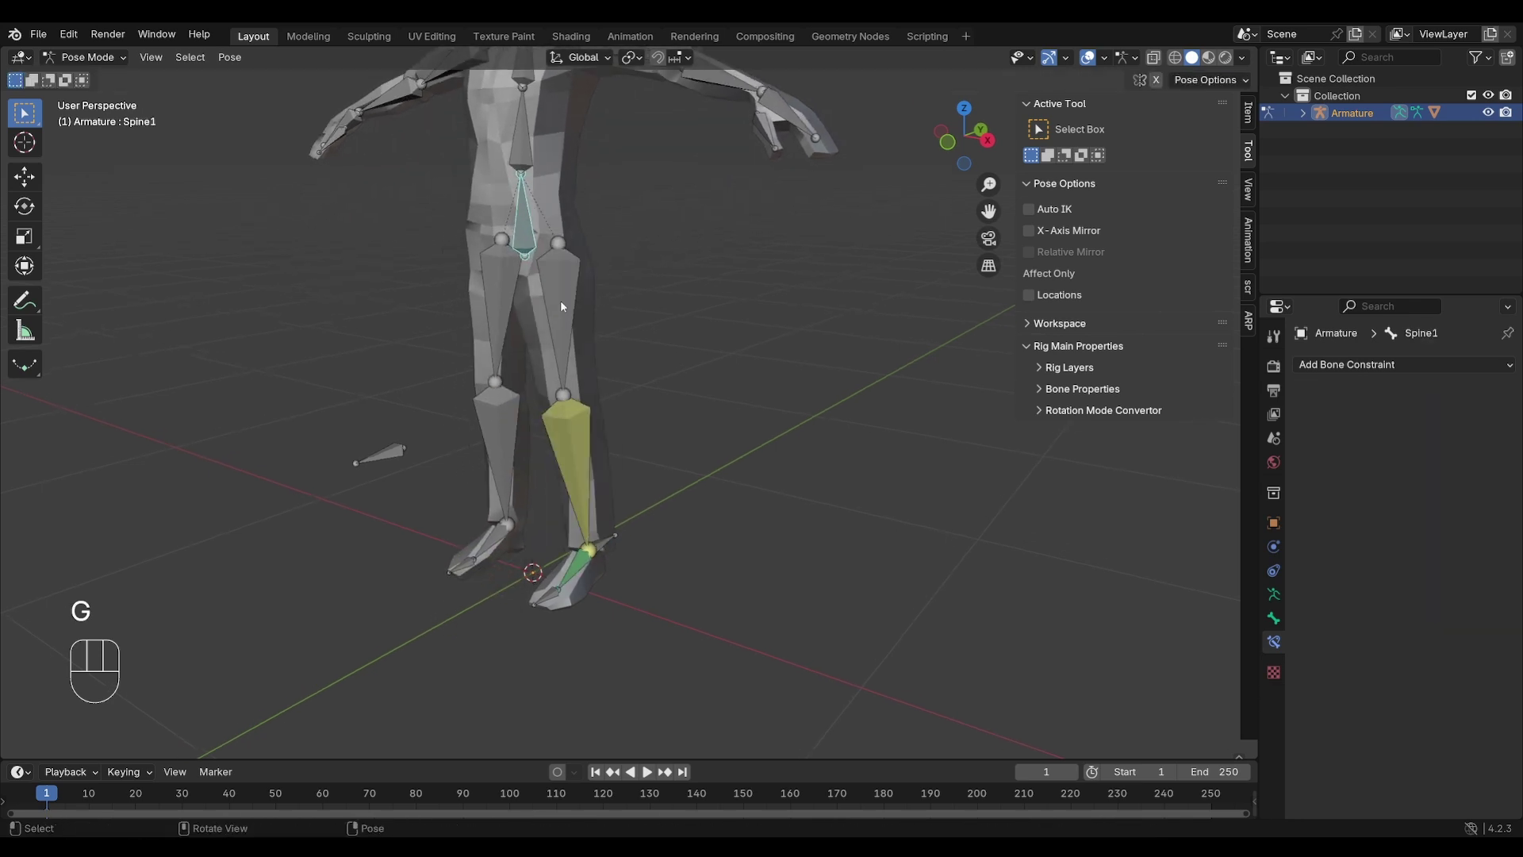
key(g)
right_click(596, 388)
click(609, 539)
key(g)
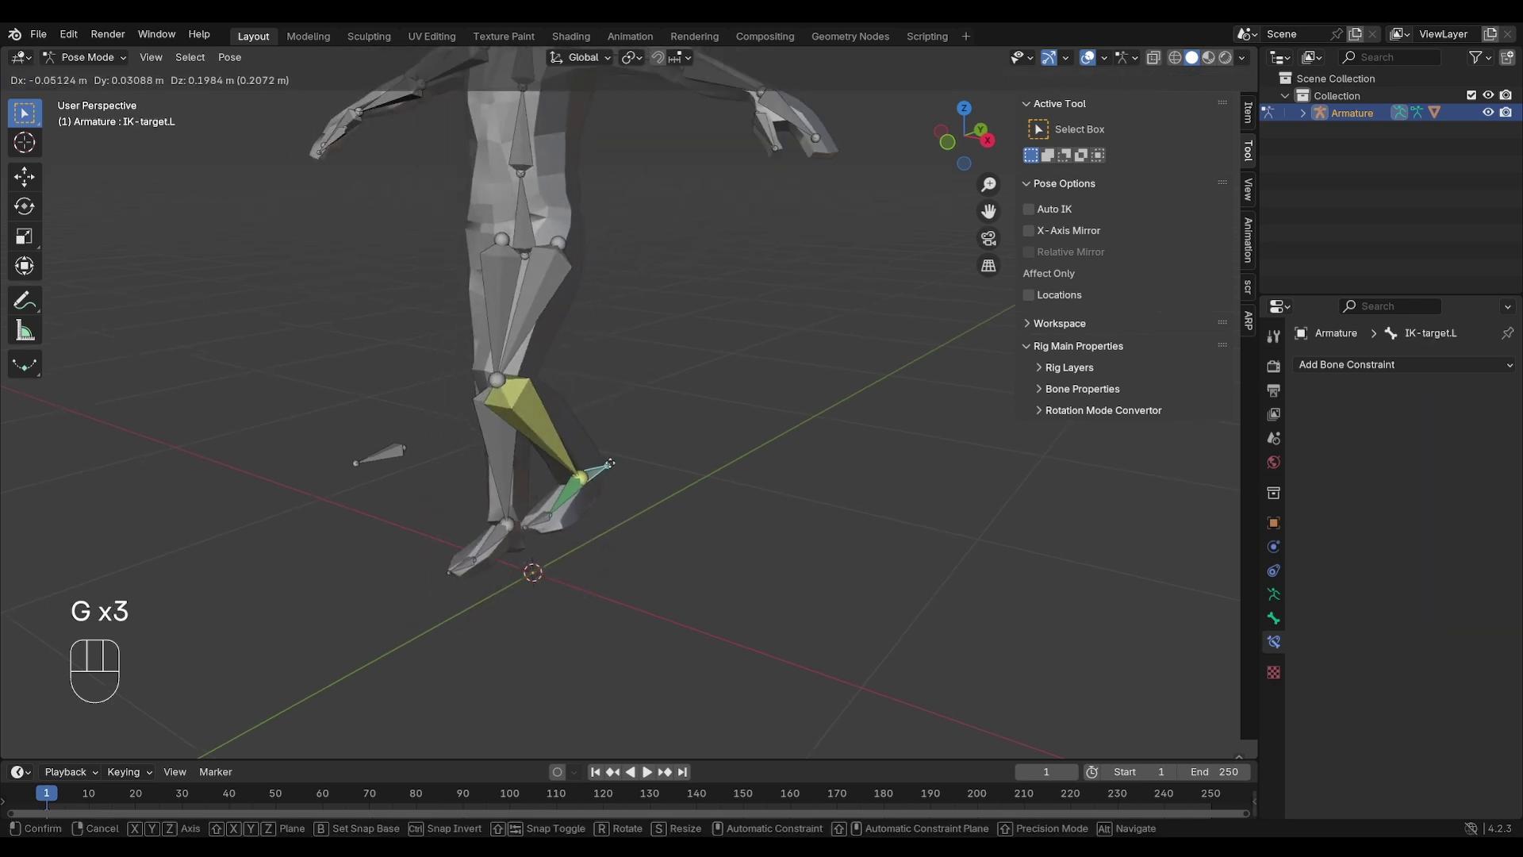
right_click(602, 514)
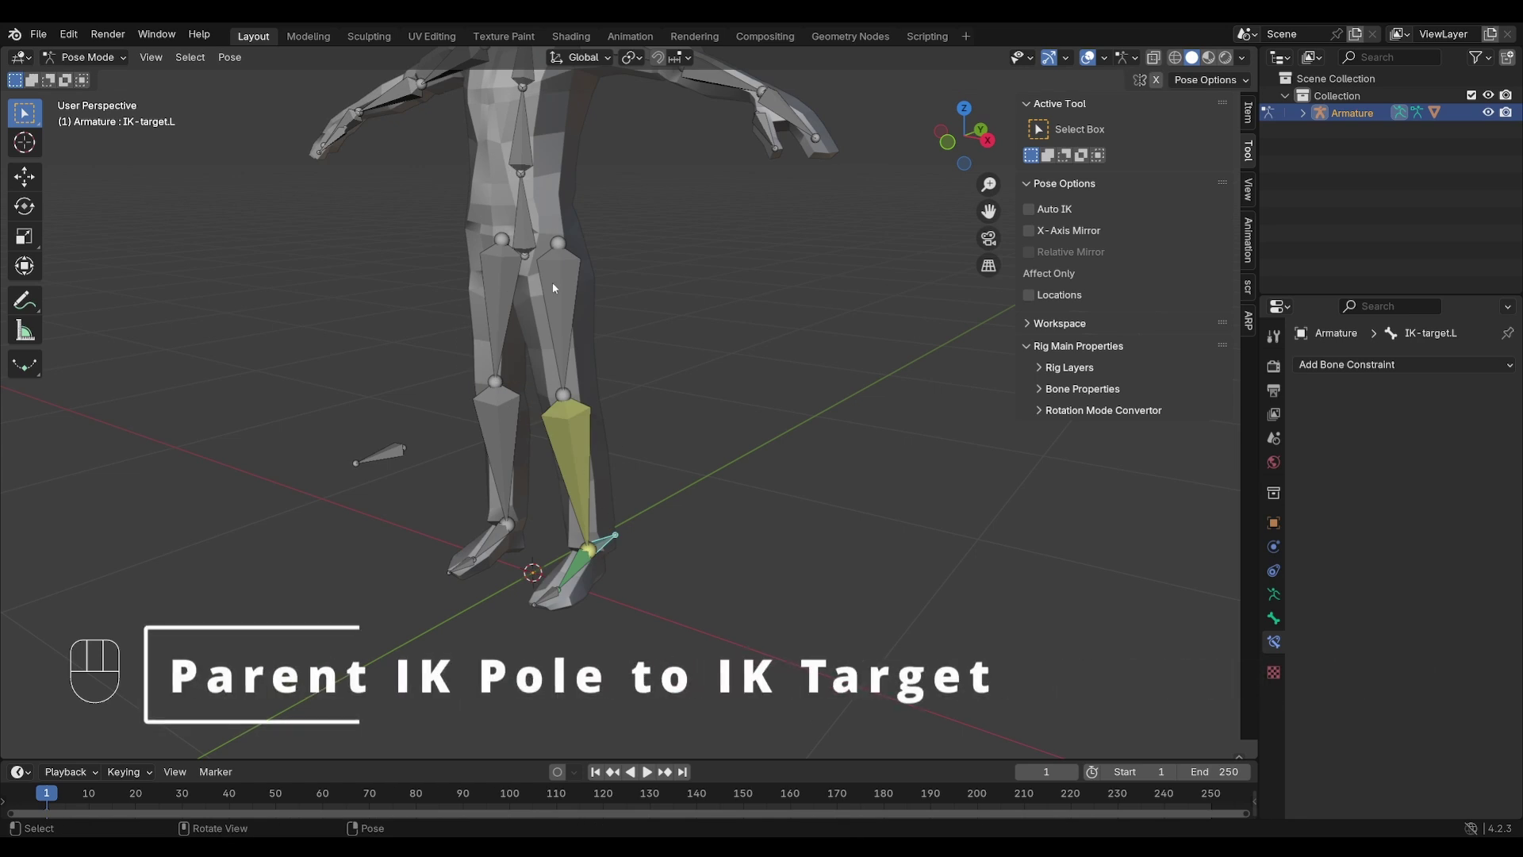
In Edit Mode, make IK-target.L the Keep Offset parent of IK-pole.L, then go back to Pose Mode.
click(87, 58)
click(83, 82)
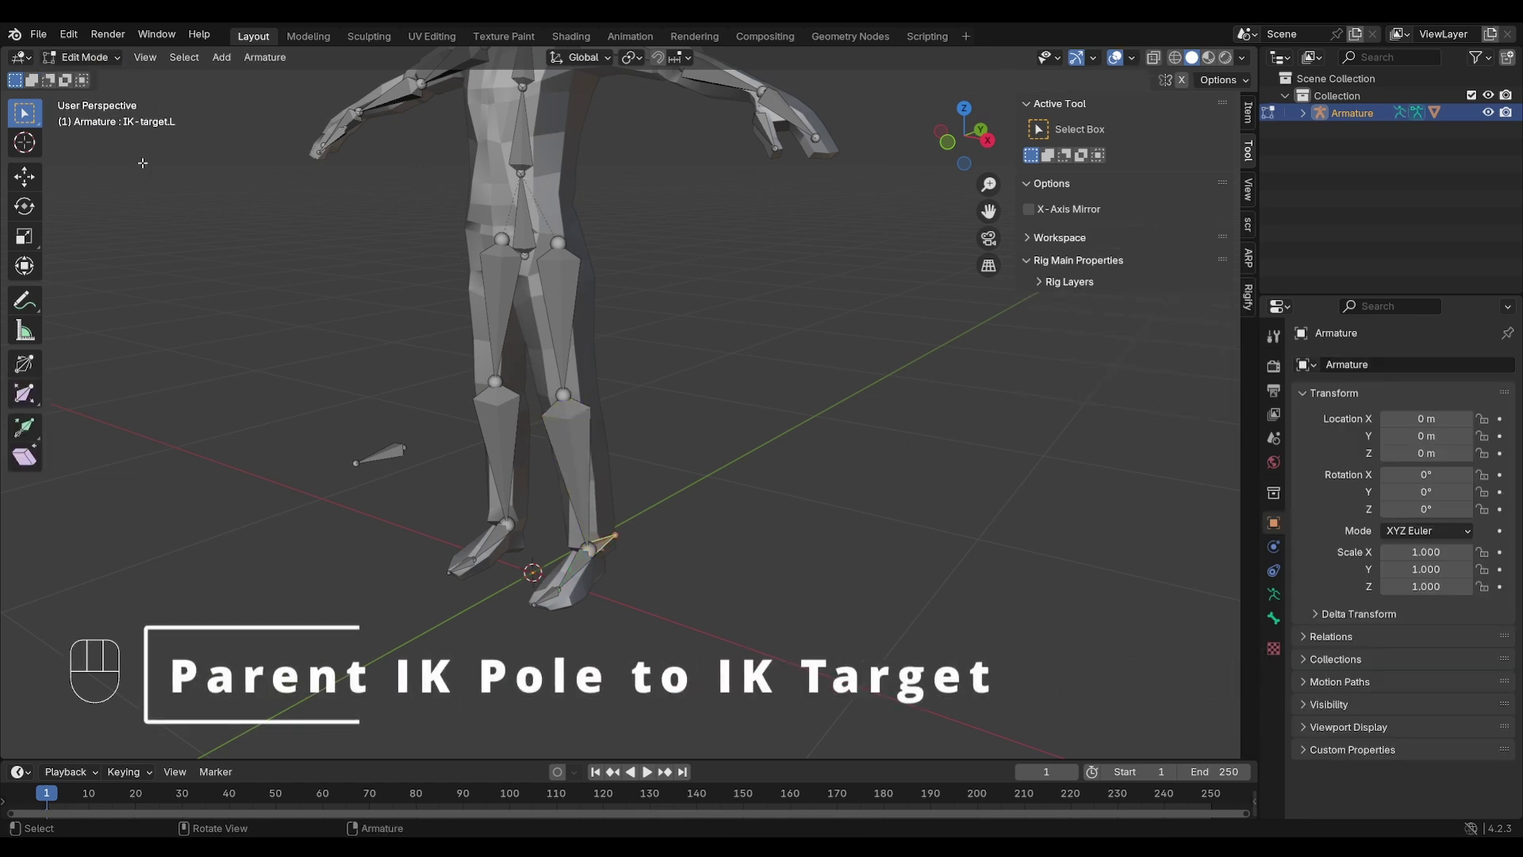
click(395, 449)
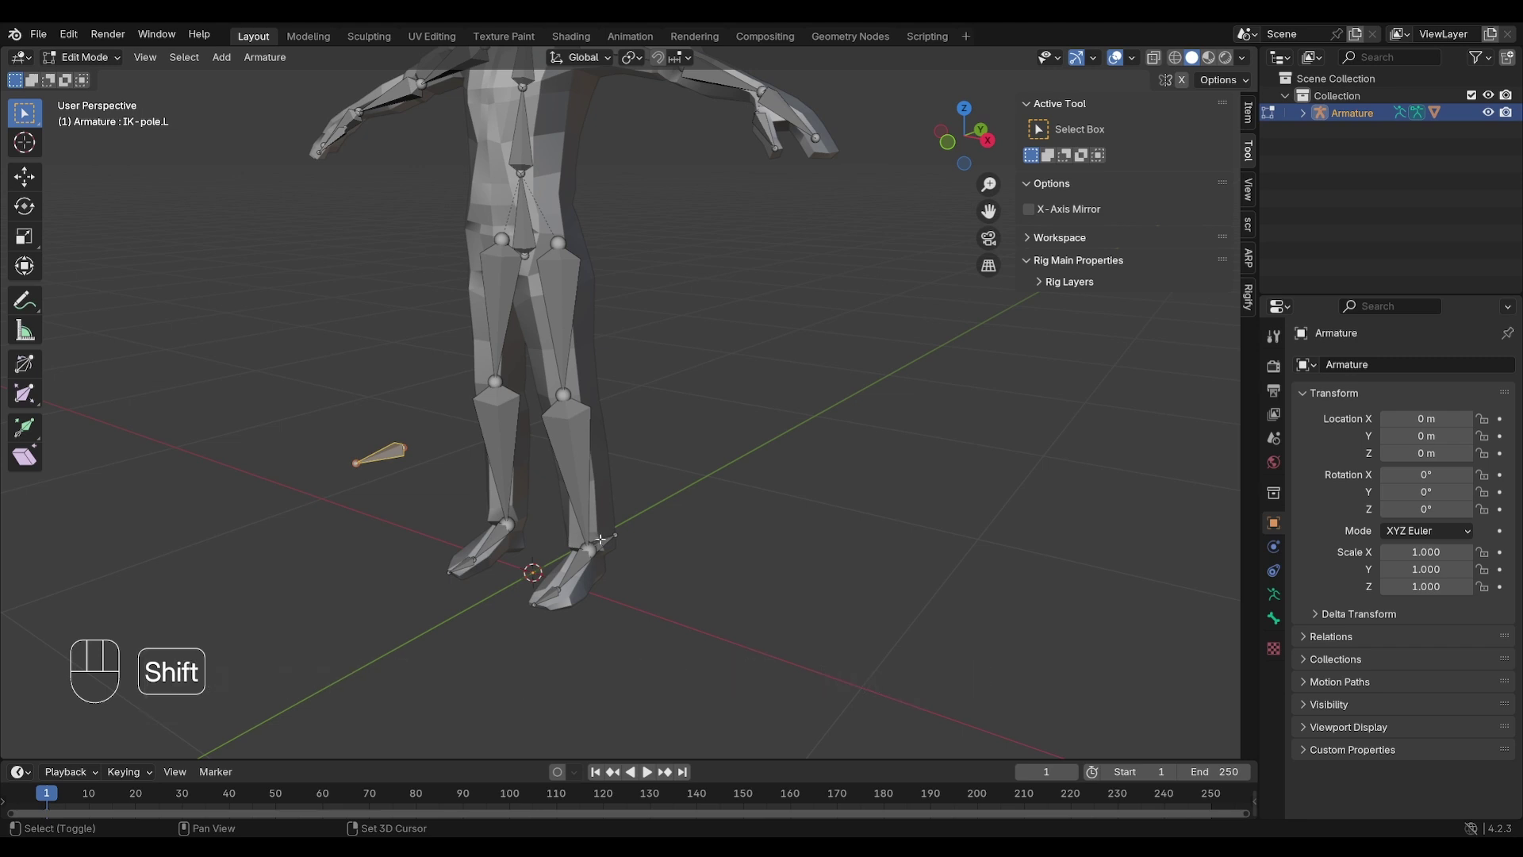
key(ctrl+p)
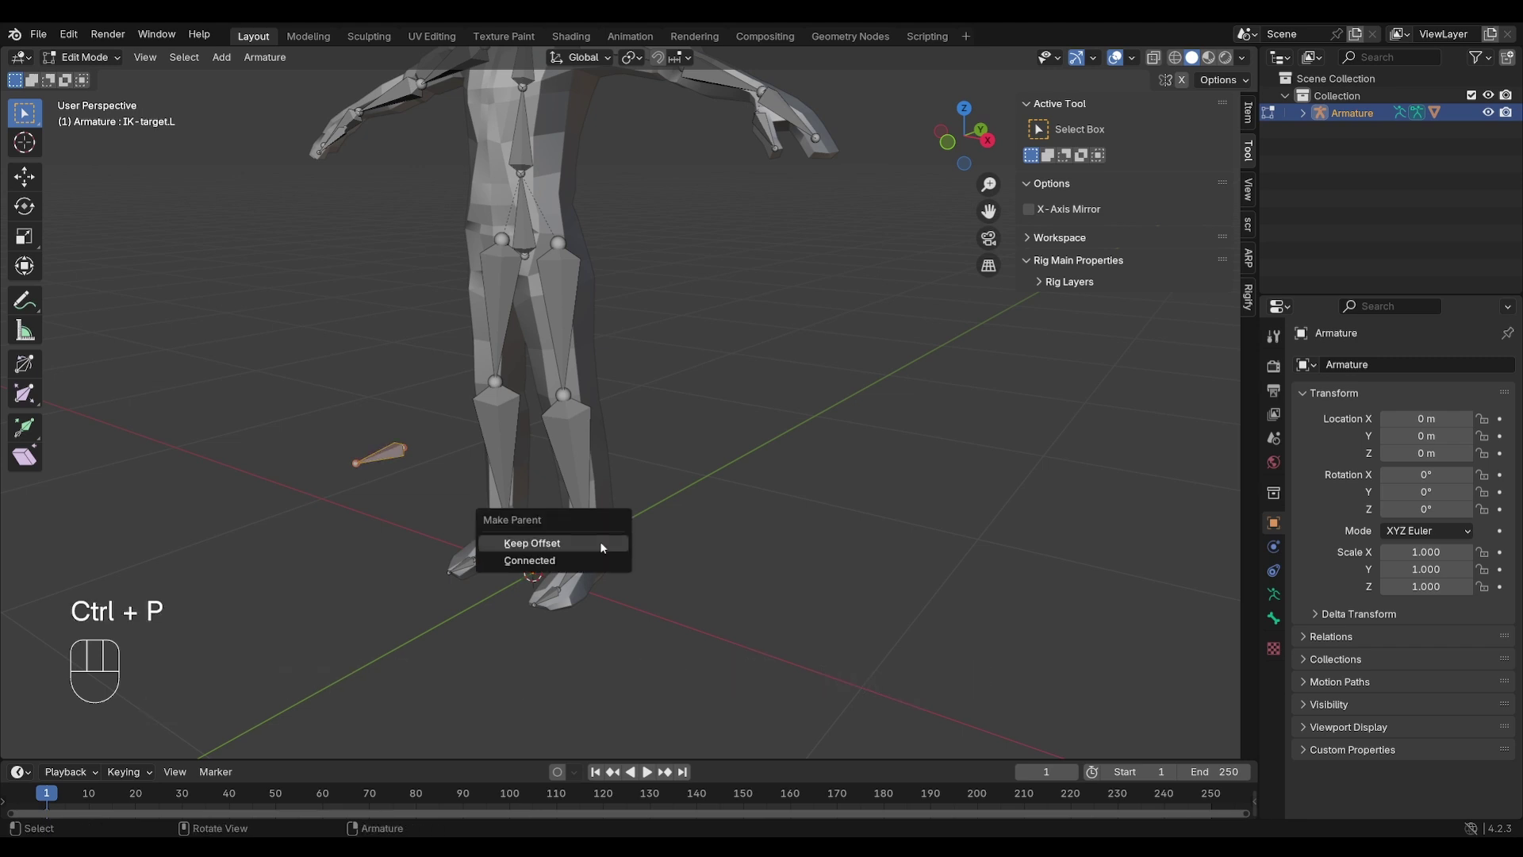
click(600, 541)
click(83, 57)
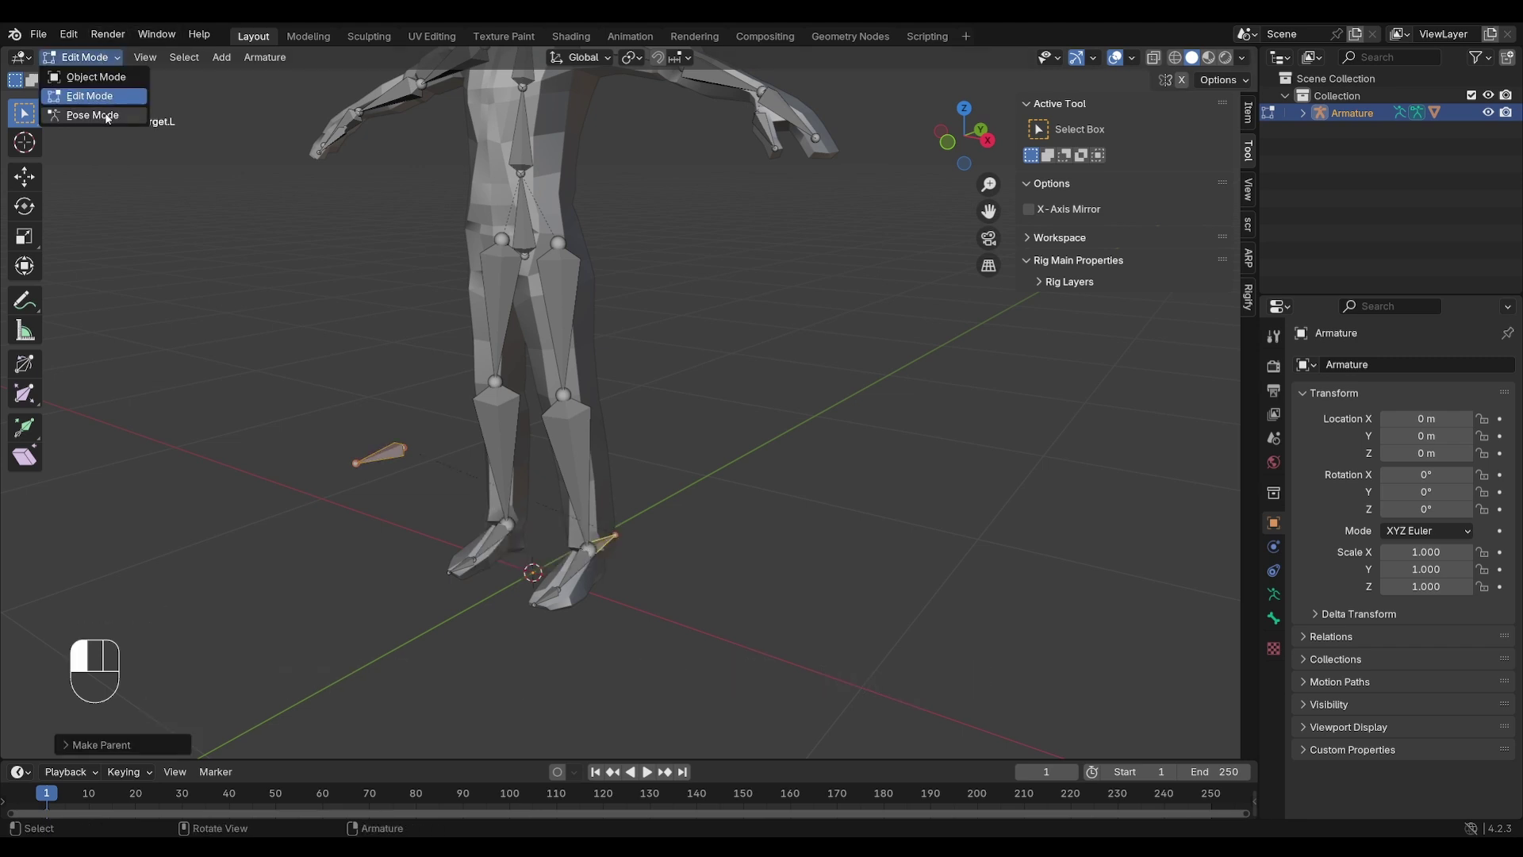
click(89, 114)
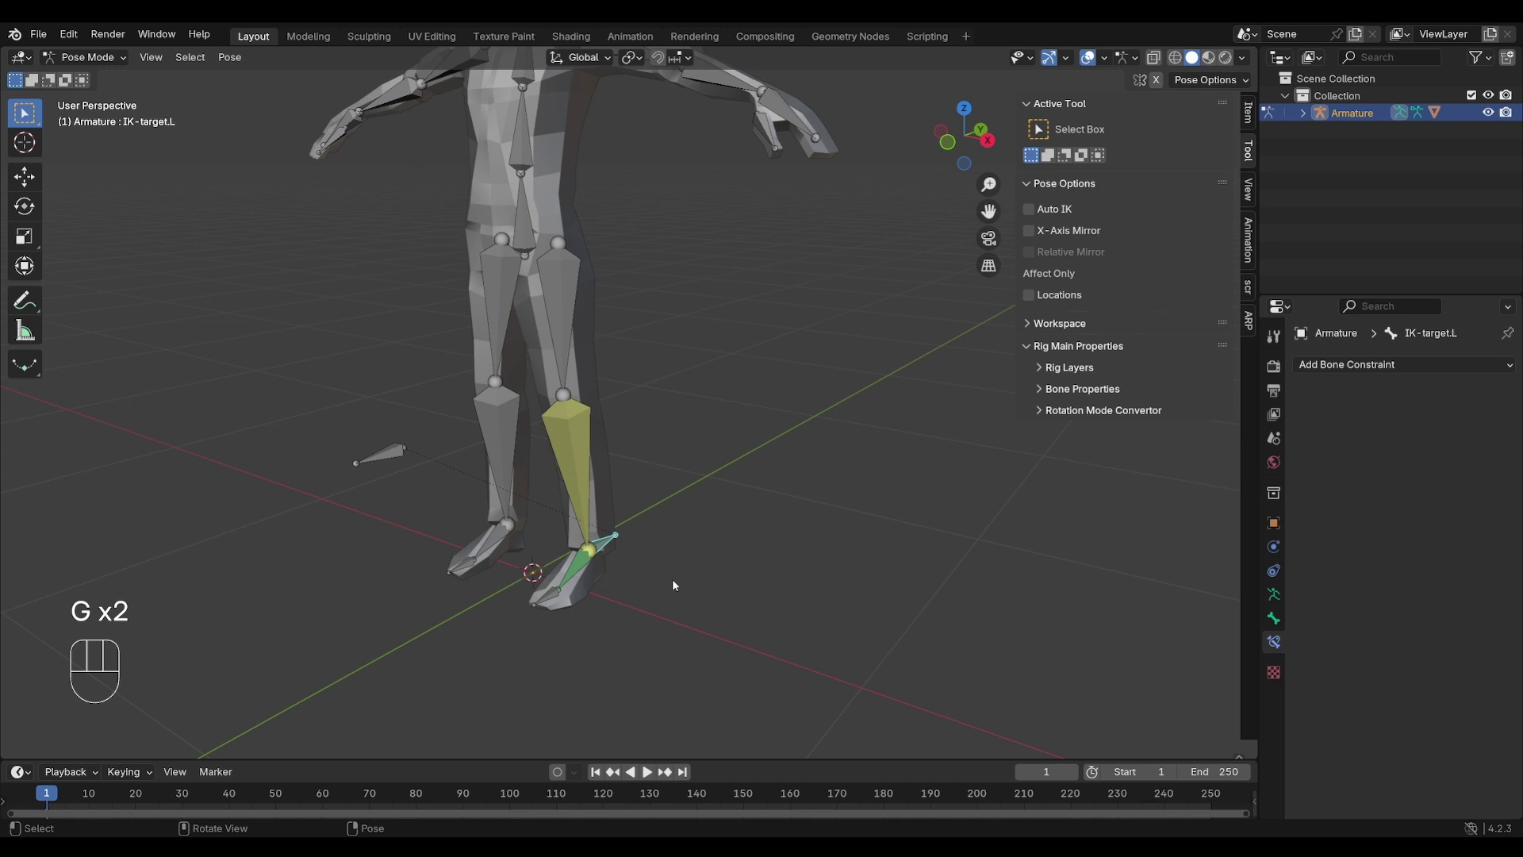
Move and rotate IK-target.L to test the left leg, cancelling the last rotation.
key(g)
click(644, 510)
key(r)
key(r)
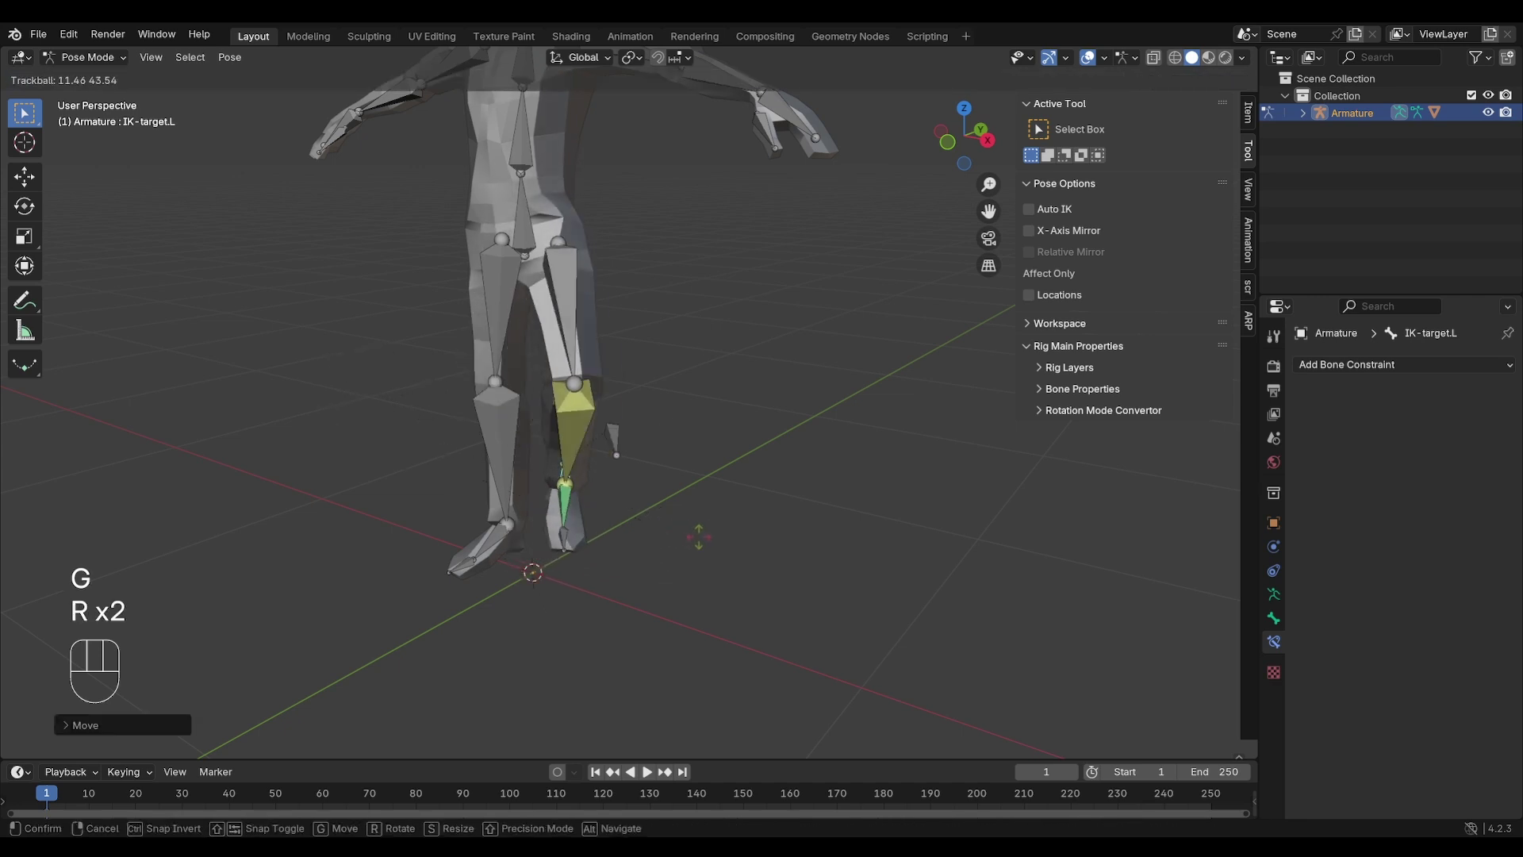
click(581, 588)
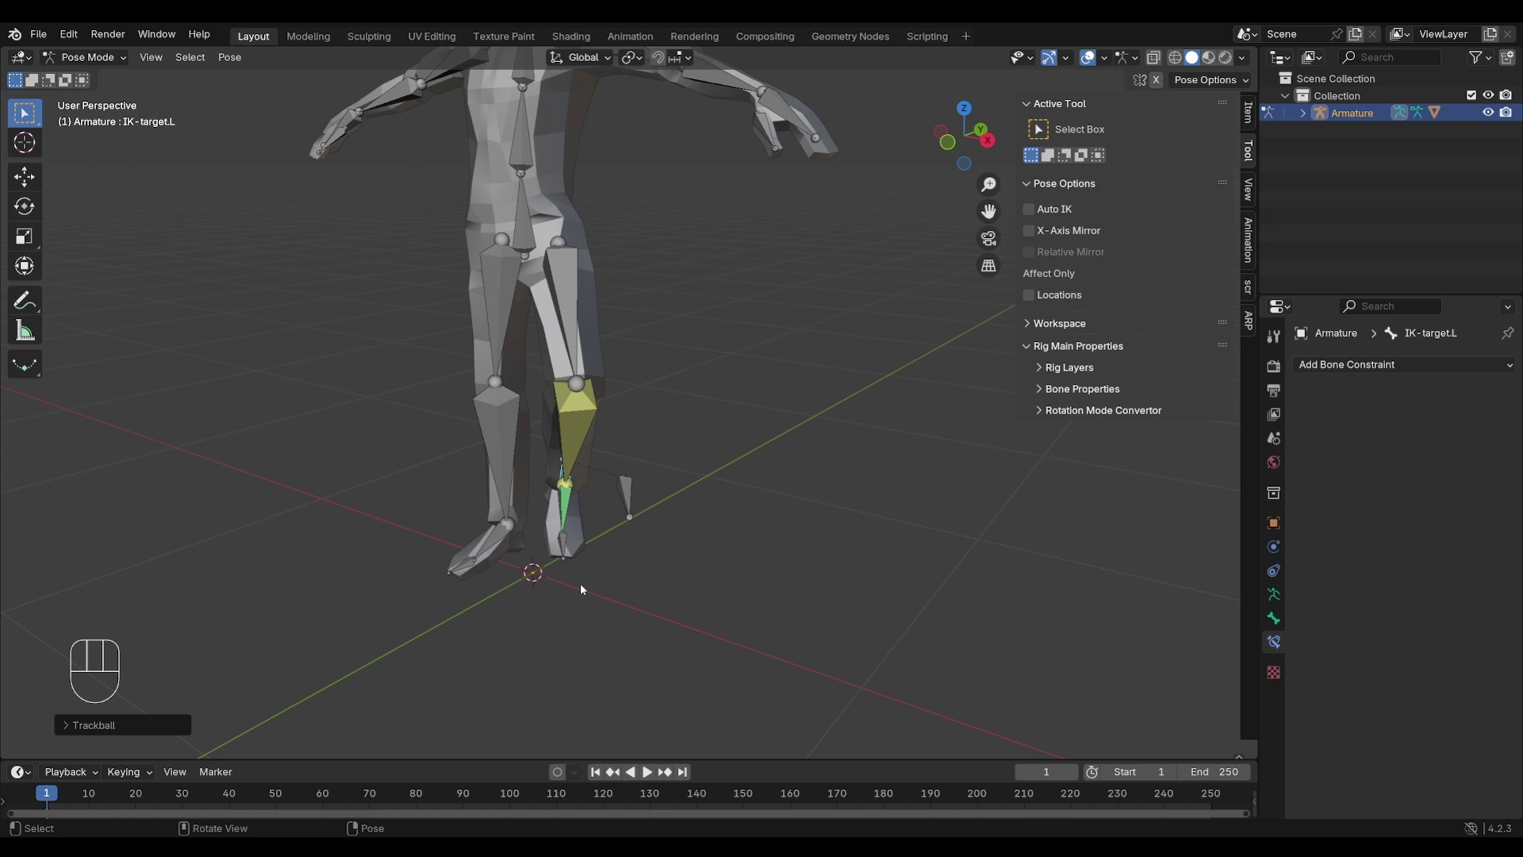
middle_drag(580, 589, 475, 541)
key(r)
right_click(662, 466)
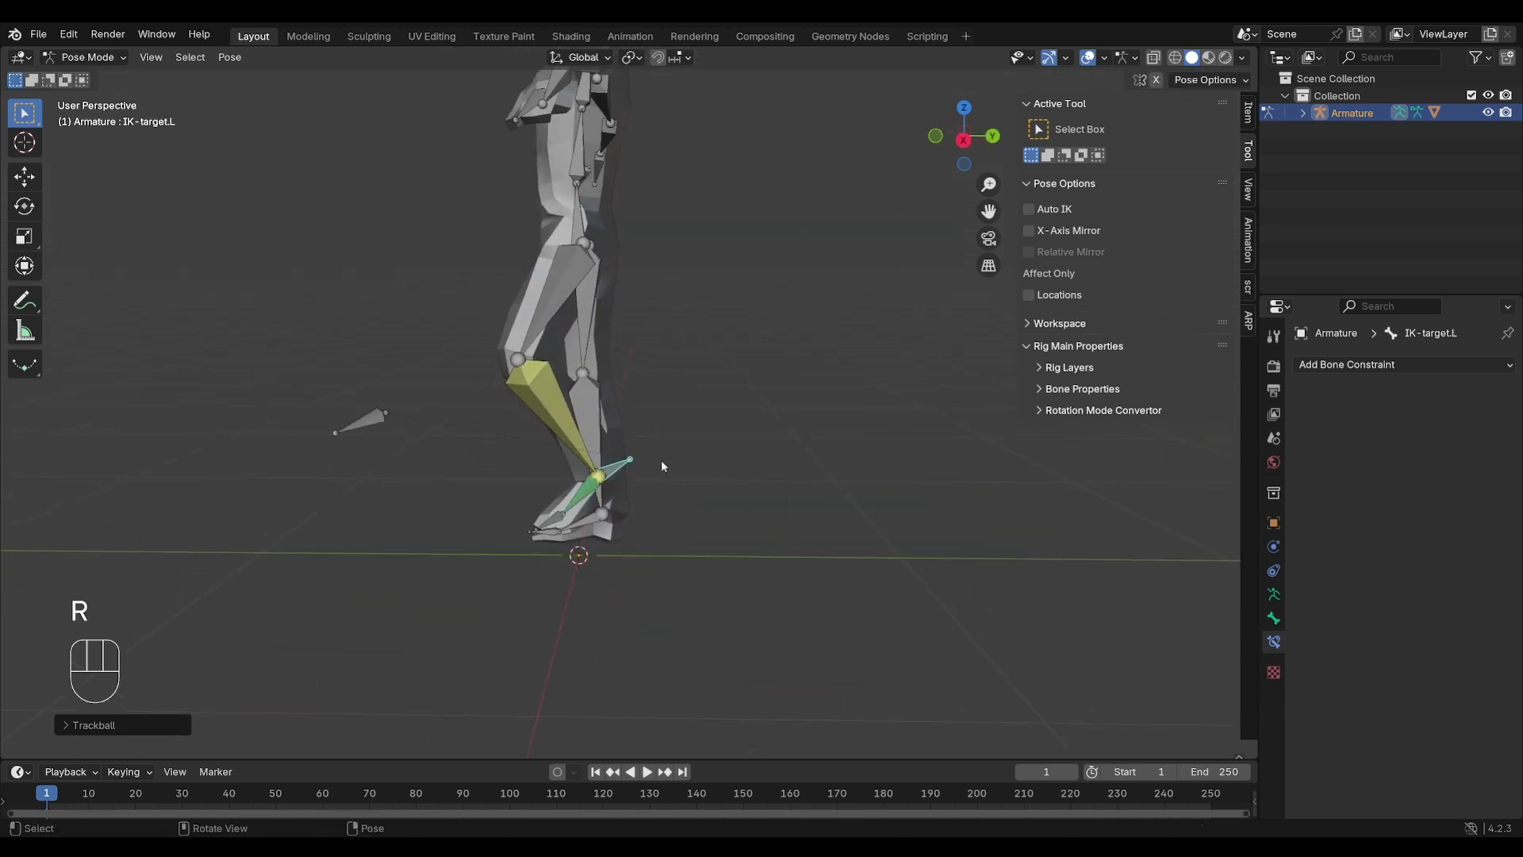
Try rotating foot.L, then move IK-target.L to check the knee bends.
click(593, 493)
key(r)
key(r)
right_click(620, 474)
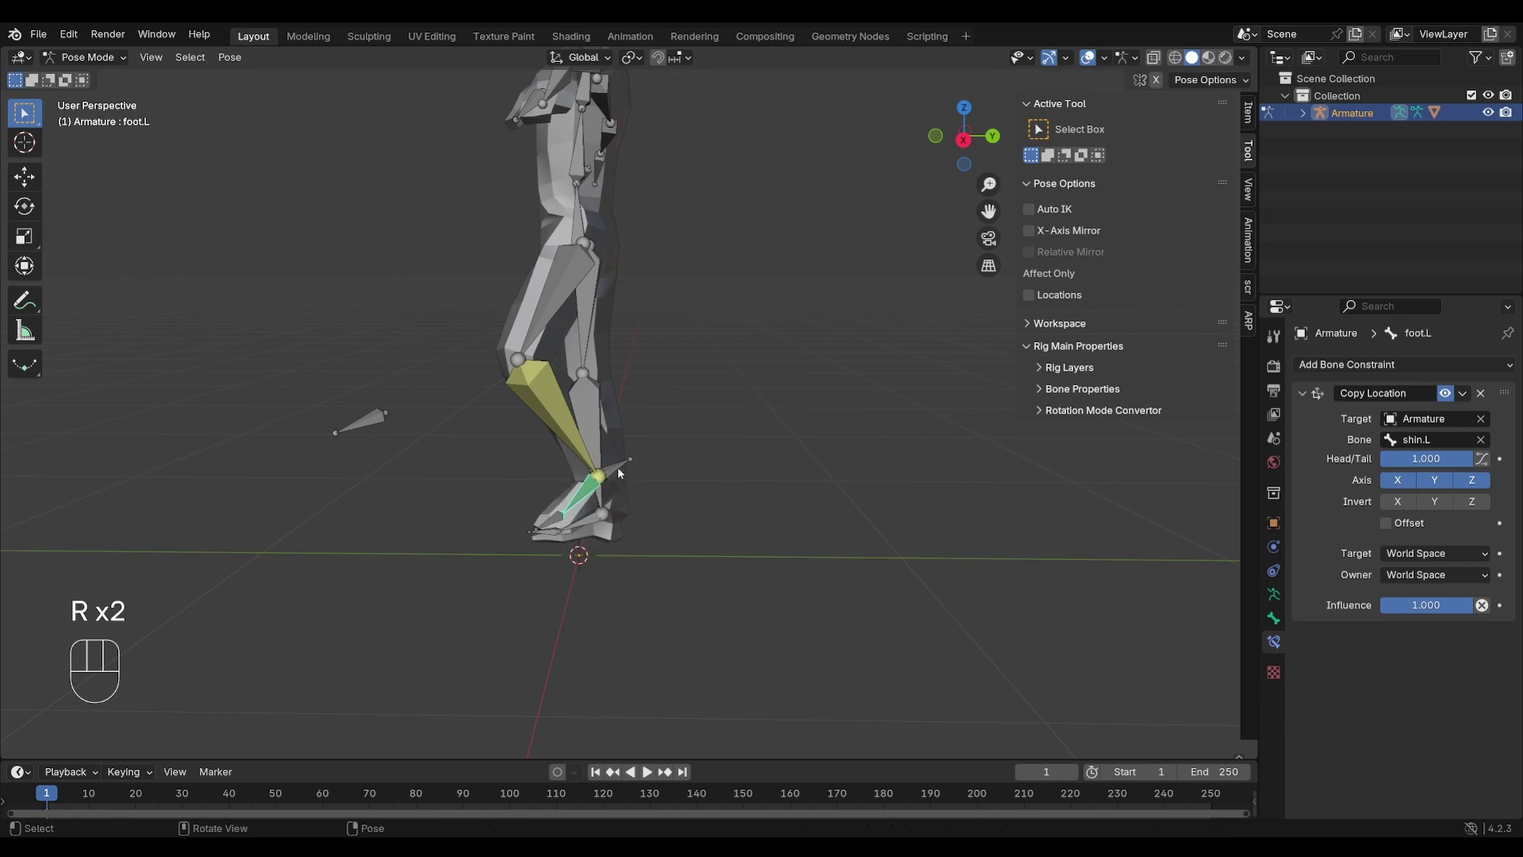
click(620, 473)
key(g)
click(621, 504)
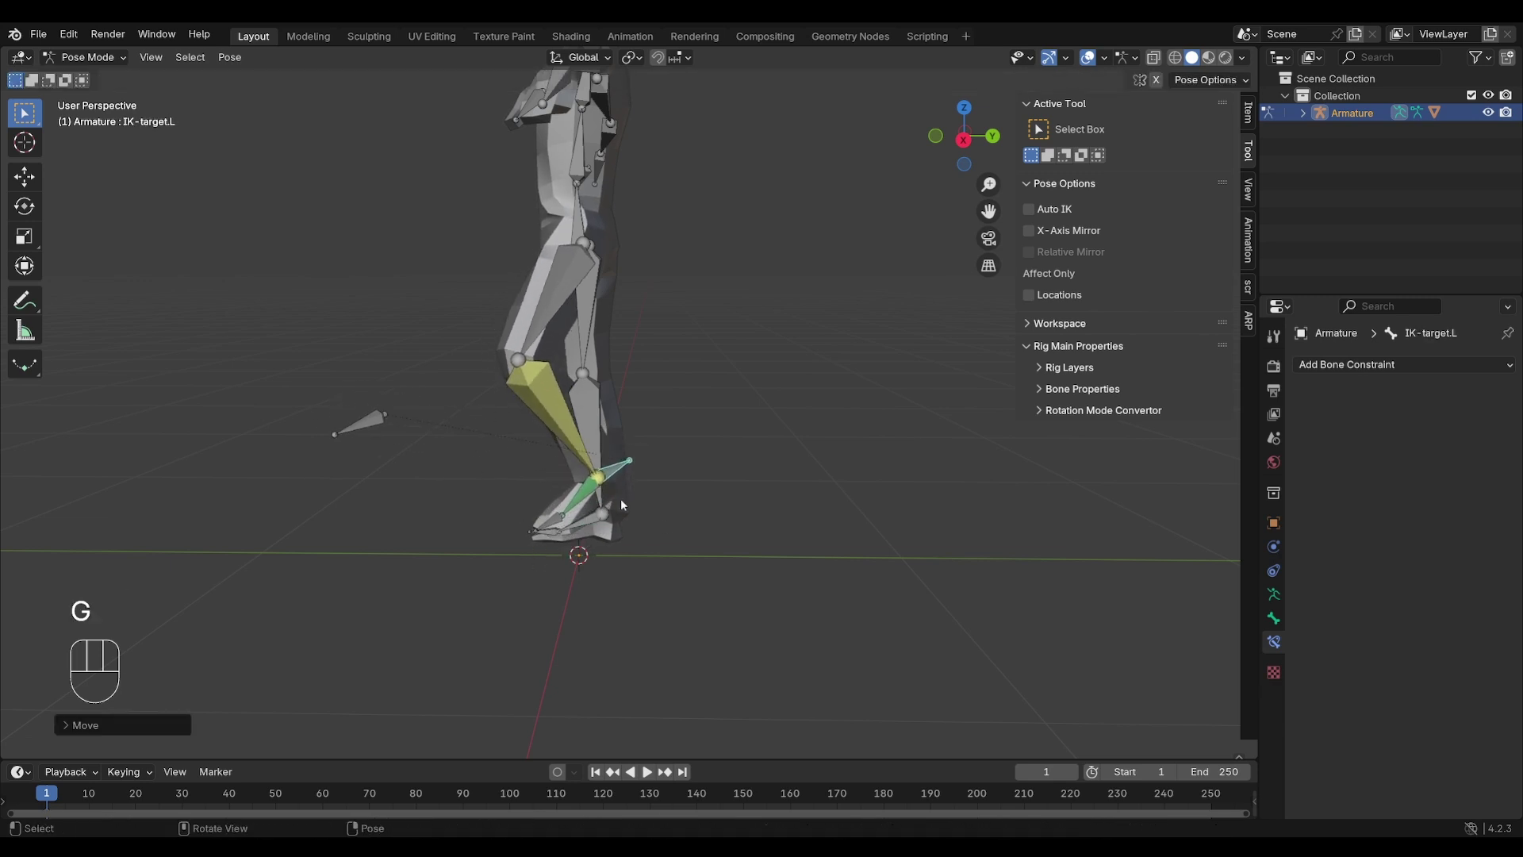
Repeatedly rotate and move IK-target.L to confirm the leg and foot follow it.
key(r)
middle_drag(623, 498, 706, 476)
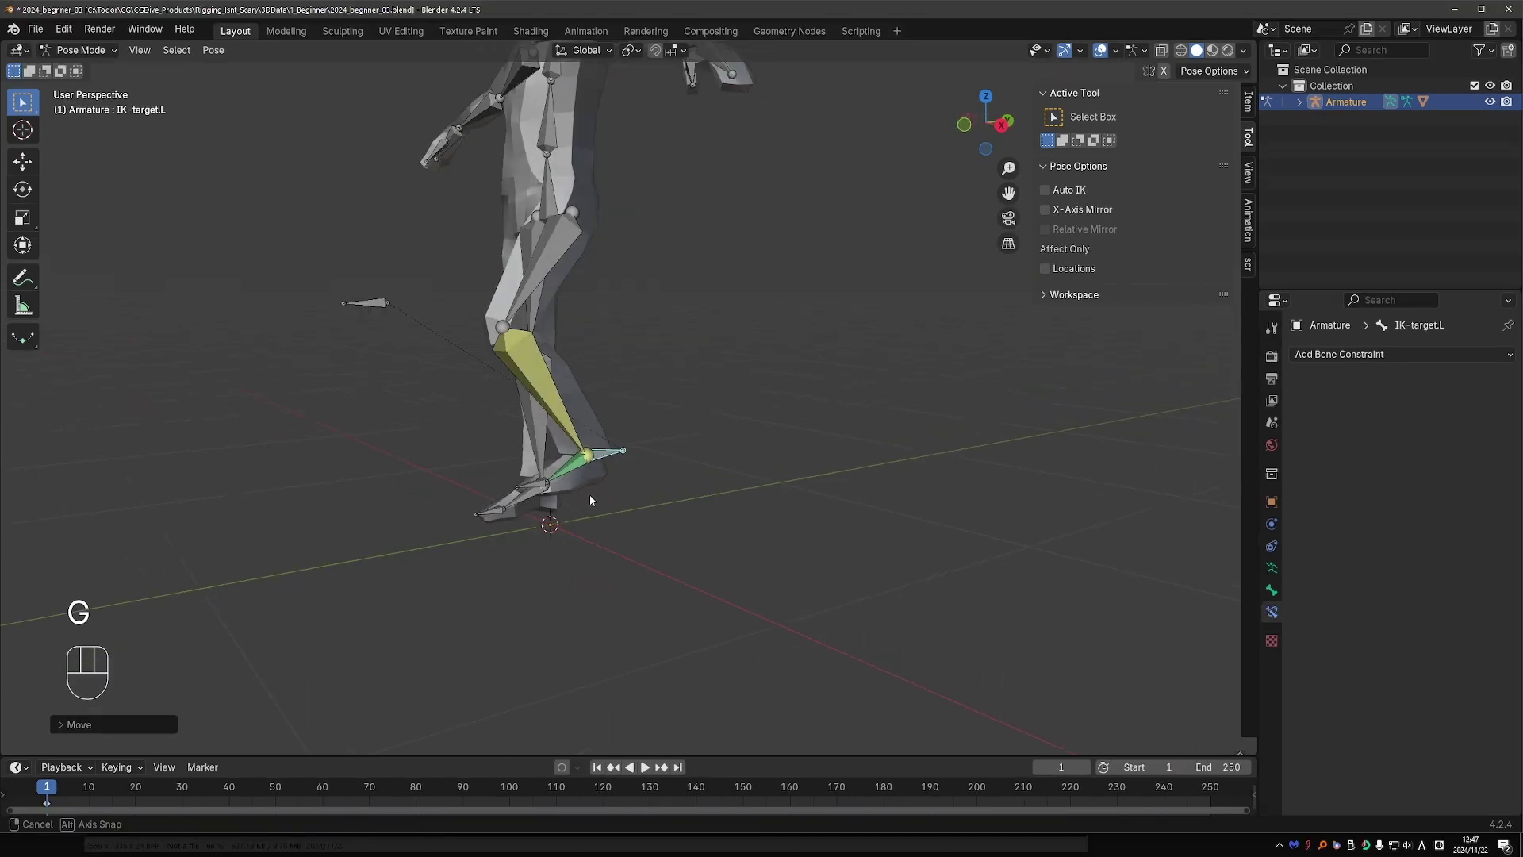
key(r)
click(633, 476)
key(g)
click(569, 456)
key(r)
click(580, 474)
key(g)
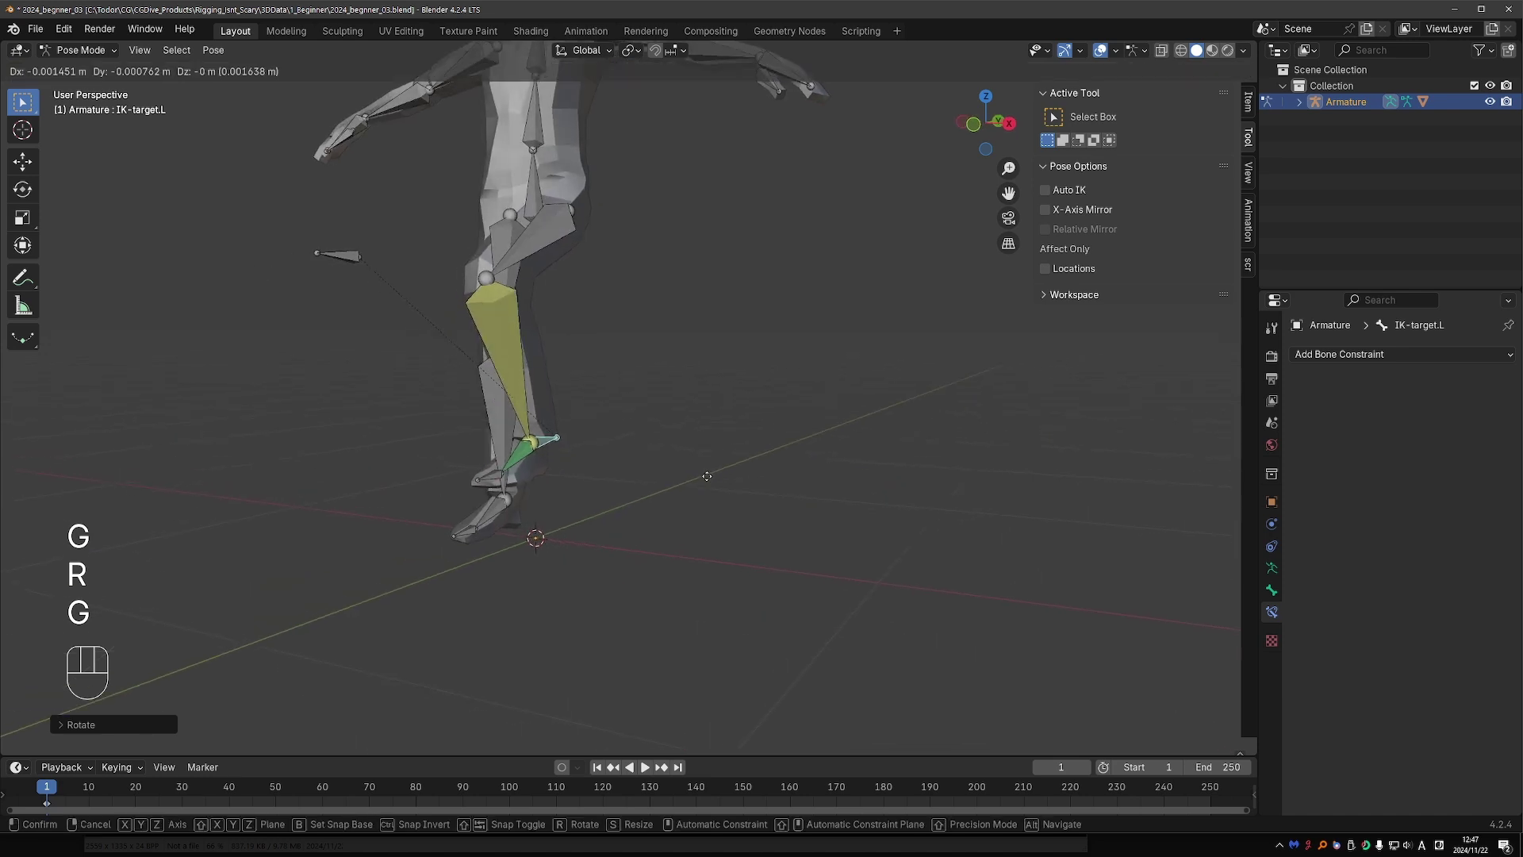
key(r)
key(r)
click(777, 485)
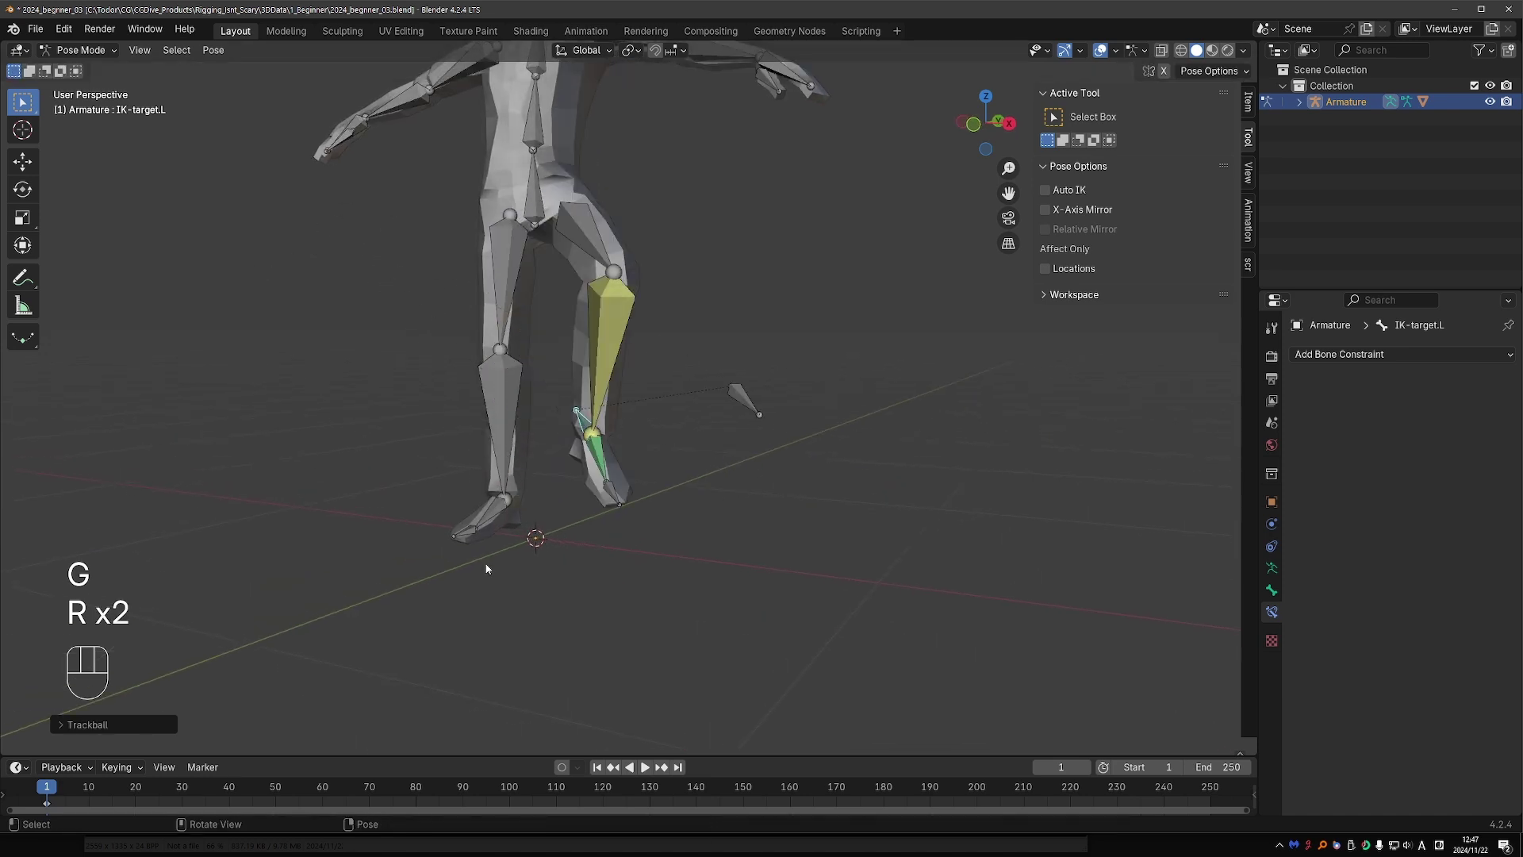
Select all bones and clear all pose transforms back to rest.
key(a)
click(213, 49)
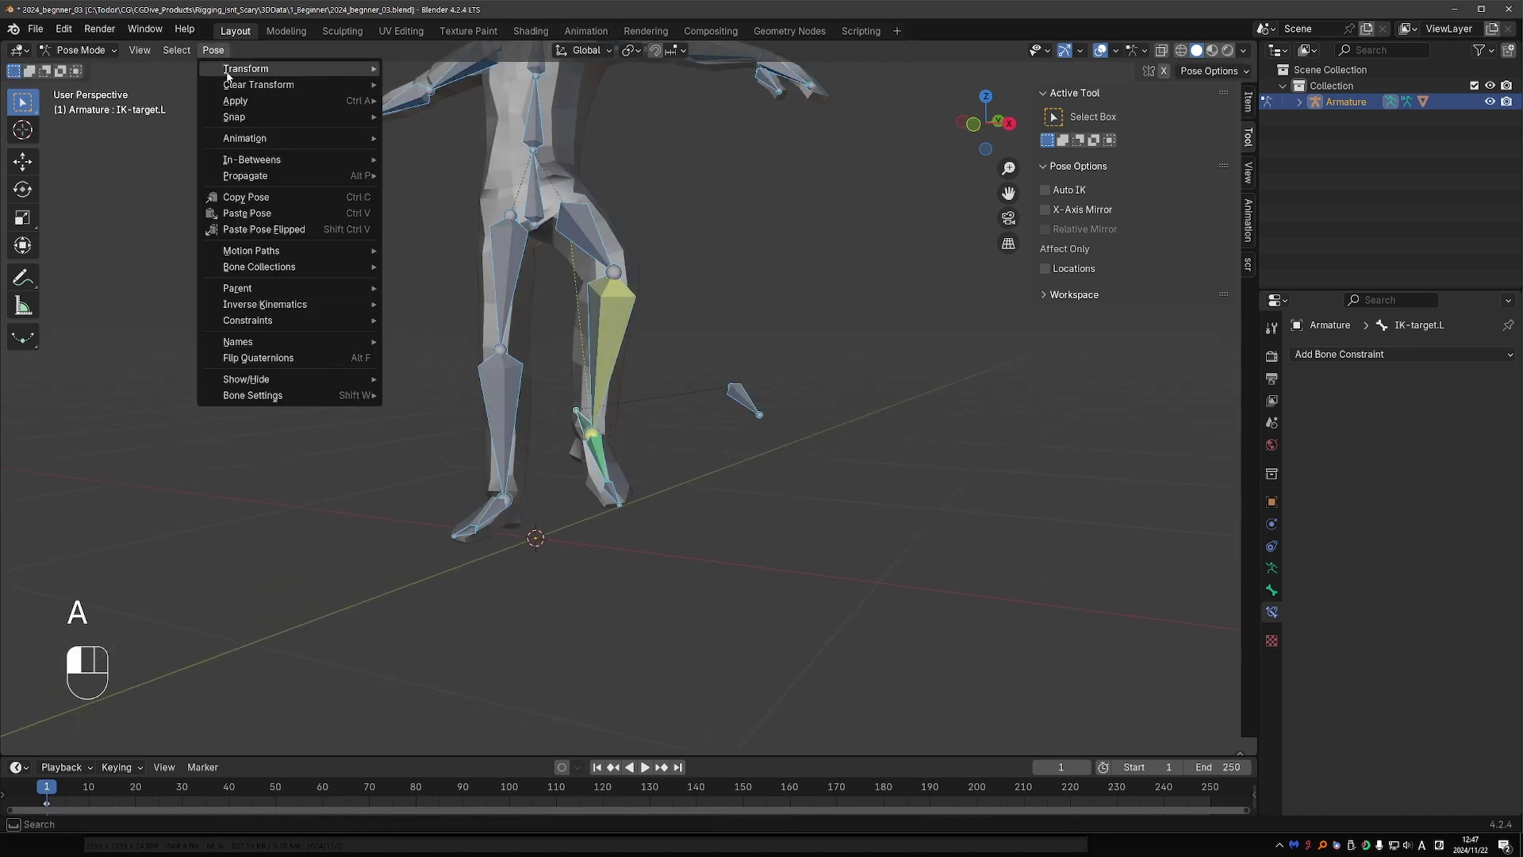
mouse_move(269, 85)
click(412, 85)
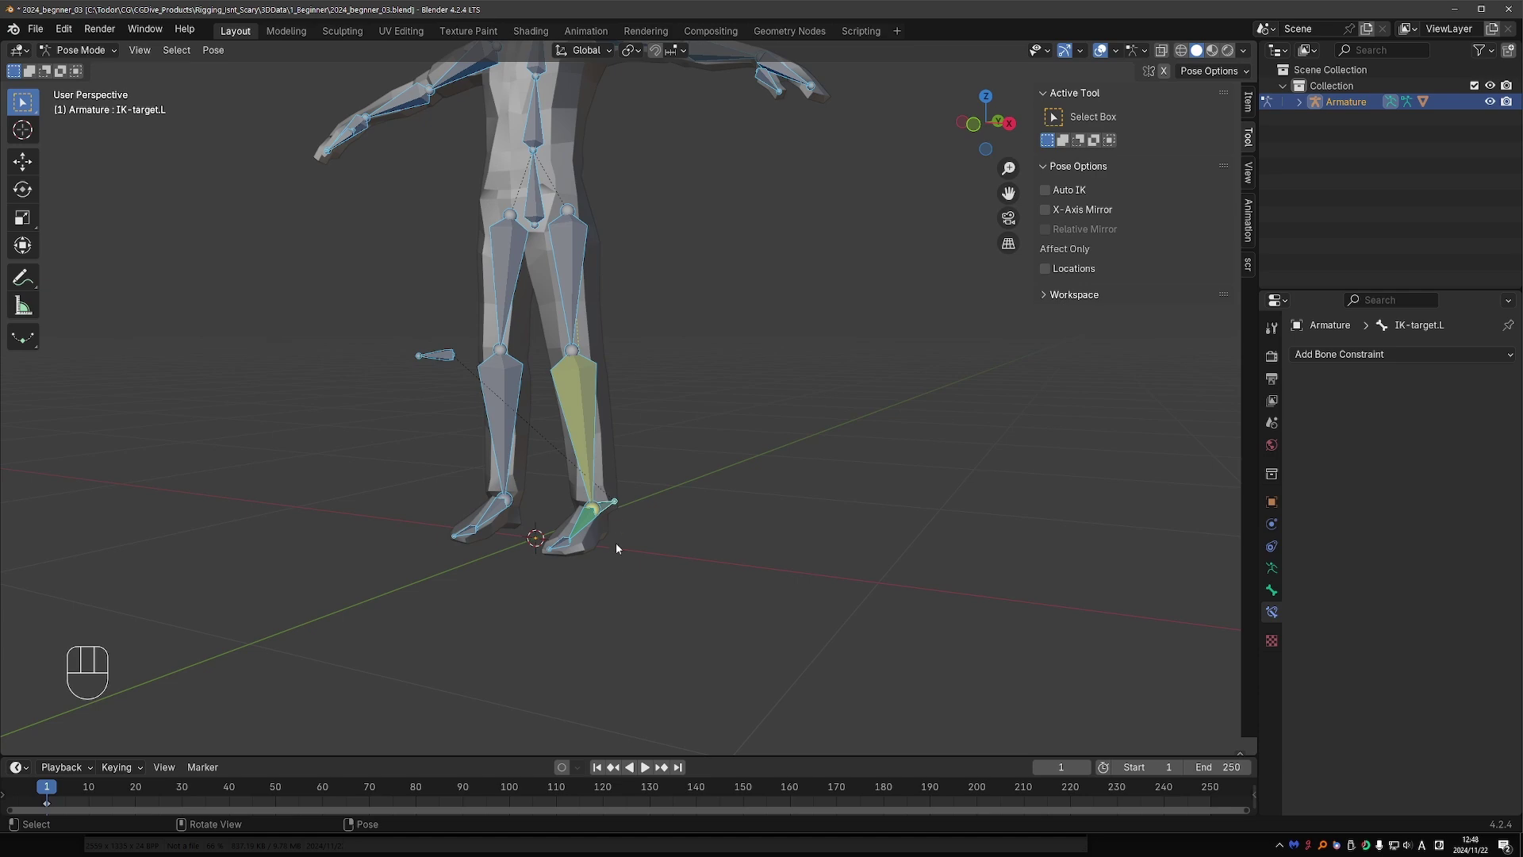
Bend the leg once more, then clear IK-target.L's location and rotation with Alt+G and Alt+R.
key(g)
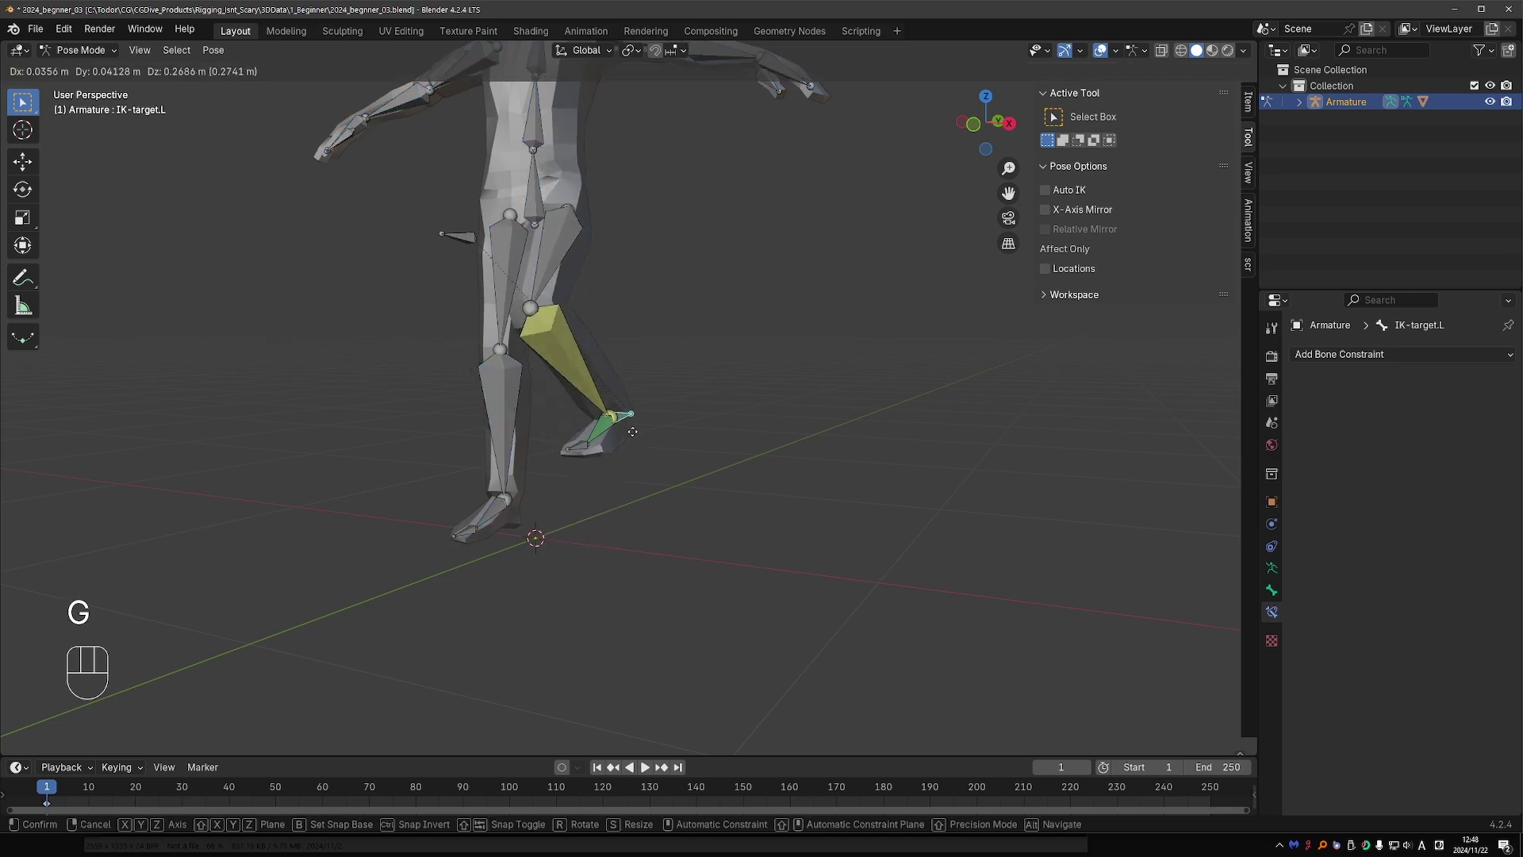
click(641, 436)
key(alt+g)
key(alt+r)
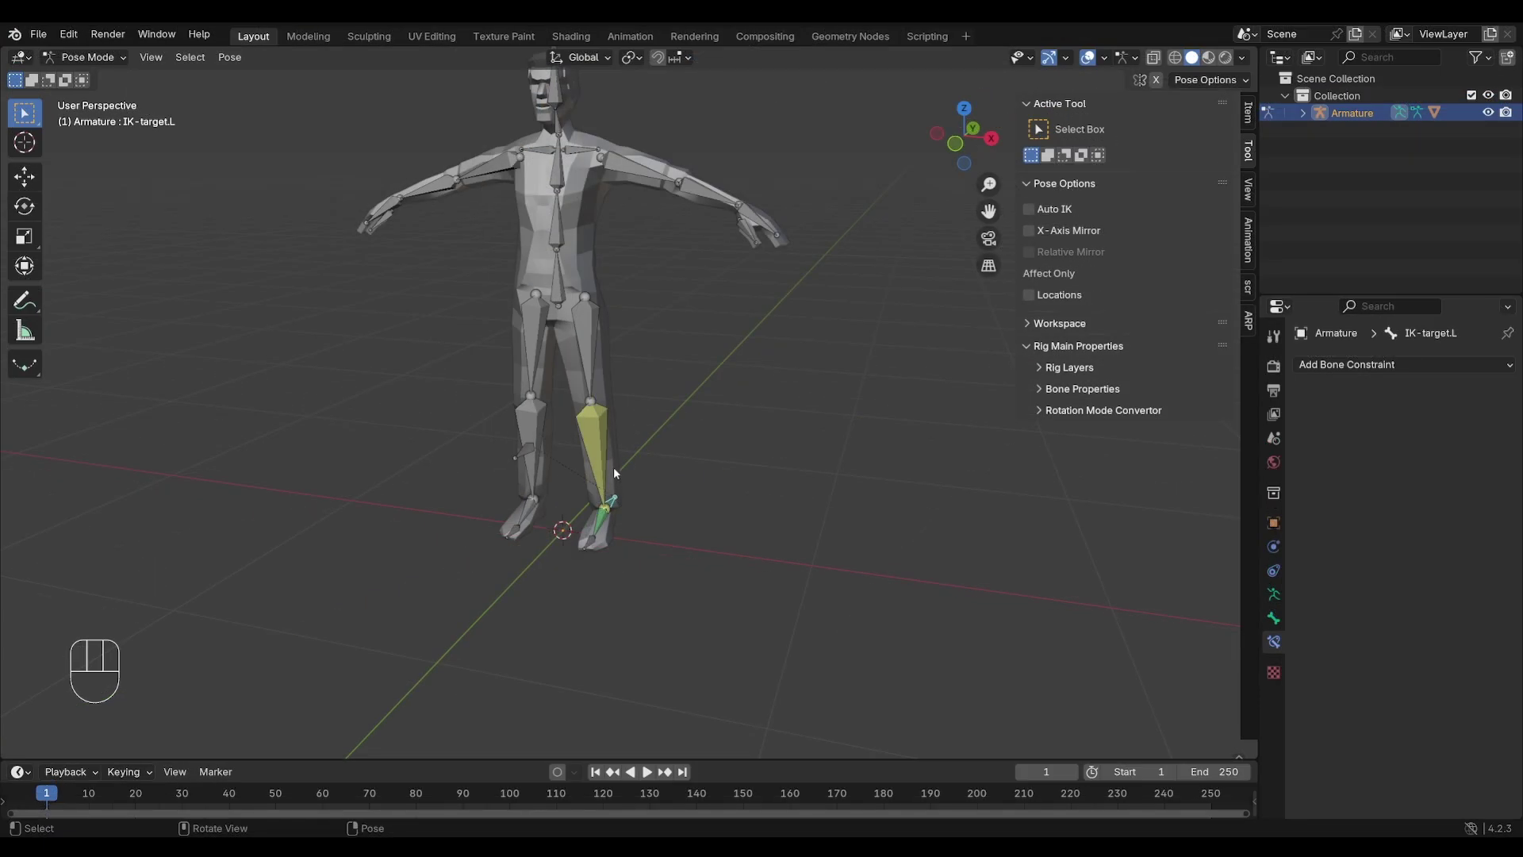
click(86, 57)
In Edit Mode, box-select the left leg's IK bones and Symmetrize them to create IK-target.R.
click(91, 96)
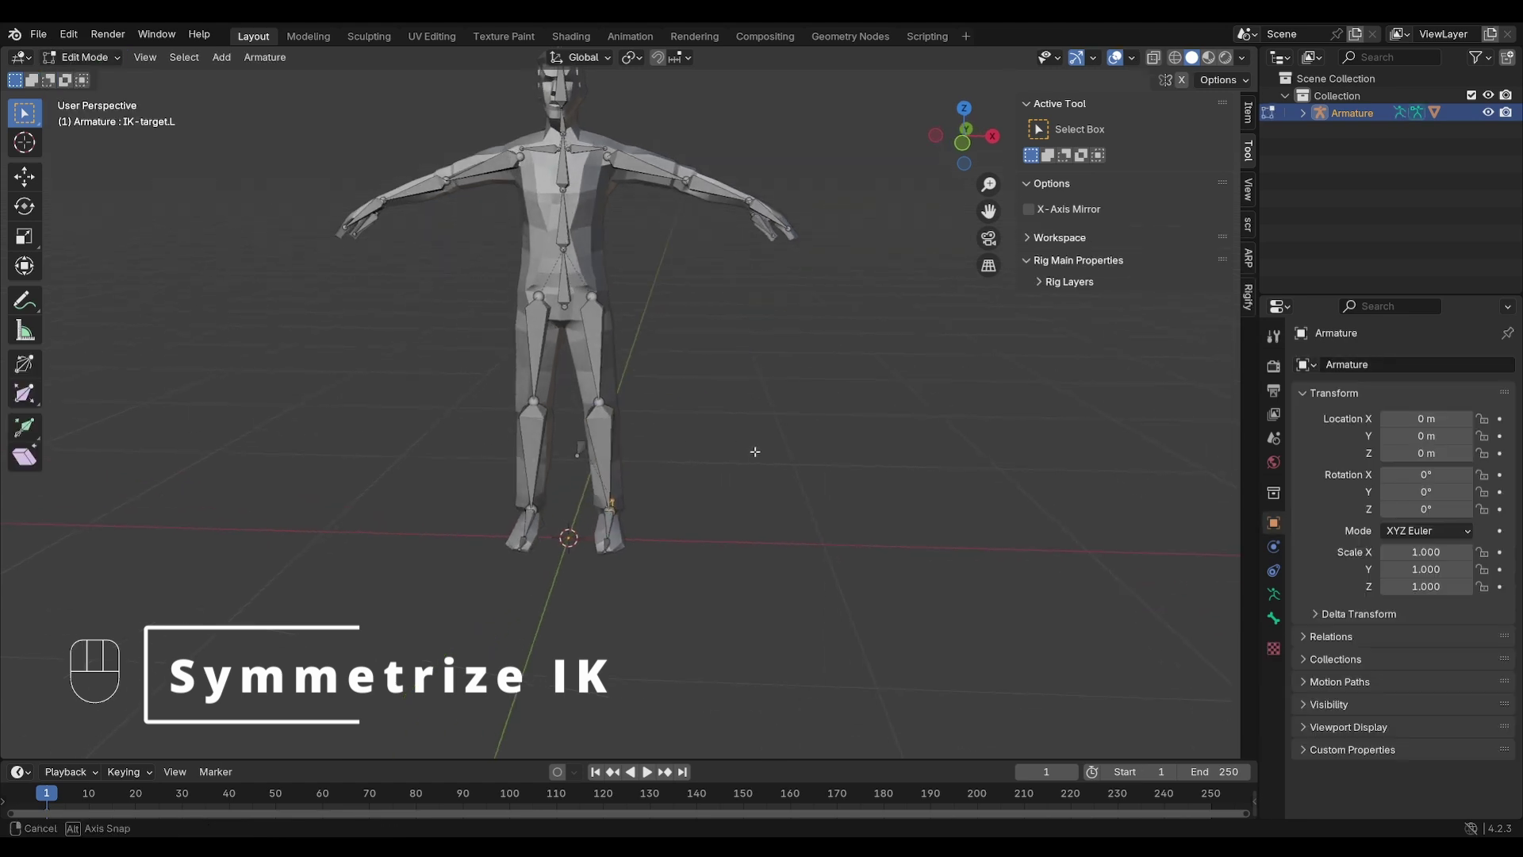
key(ctrl+z)
drag(574, 282, 684, 573)
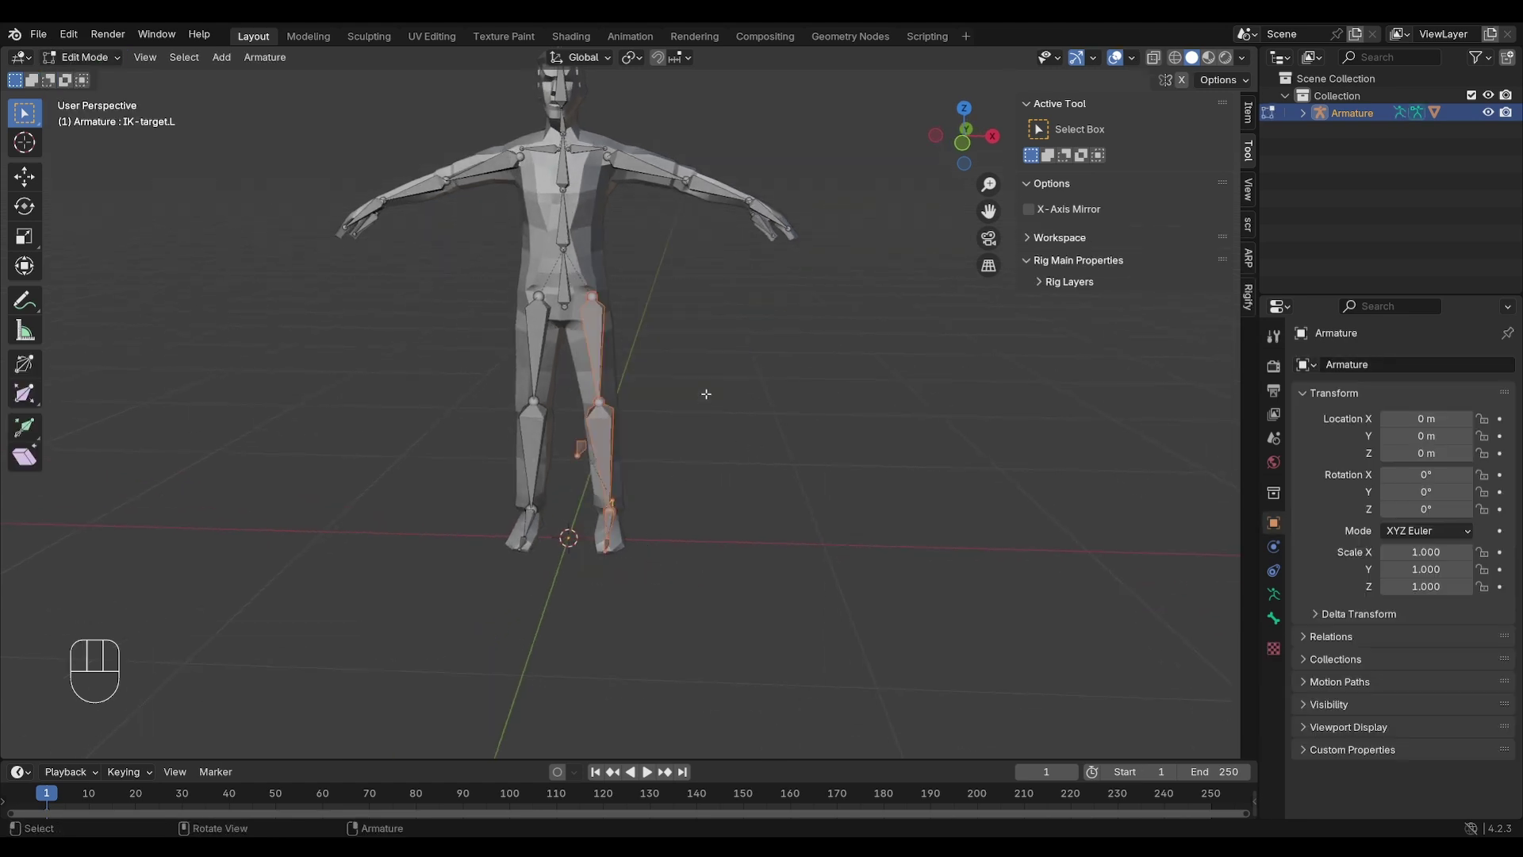
right_click(704, 366)
click(700, 477)
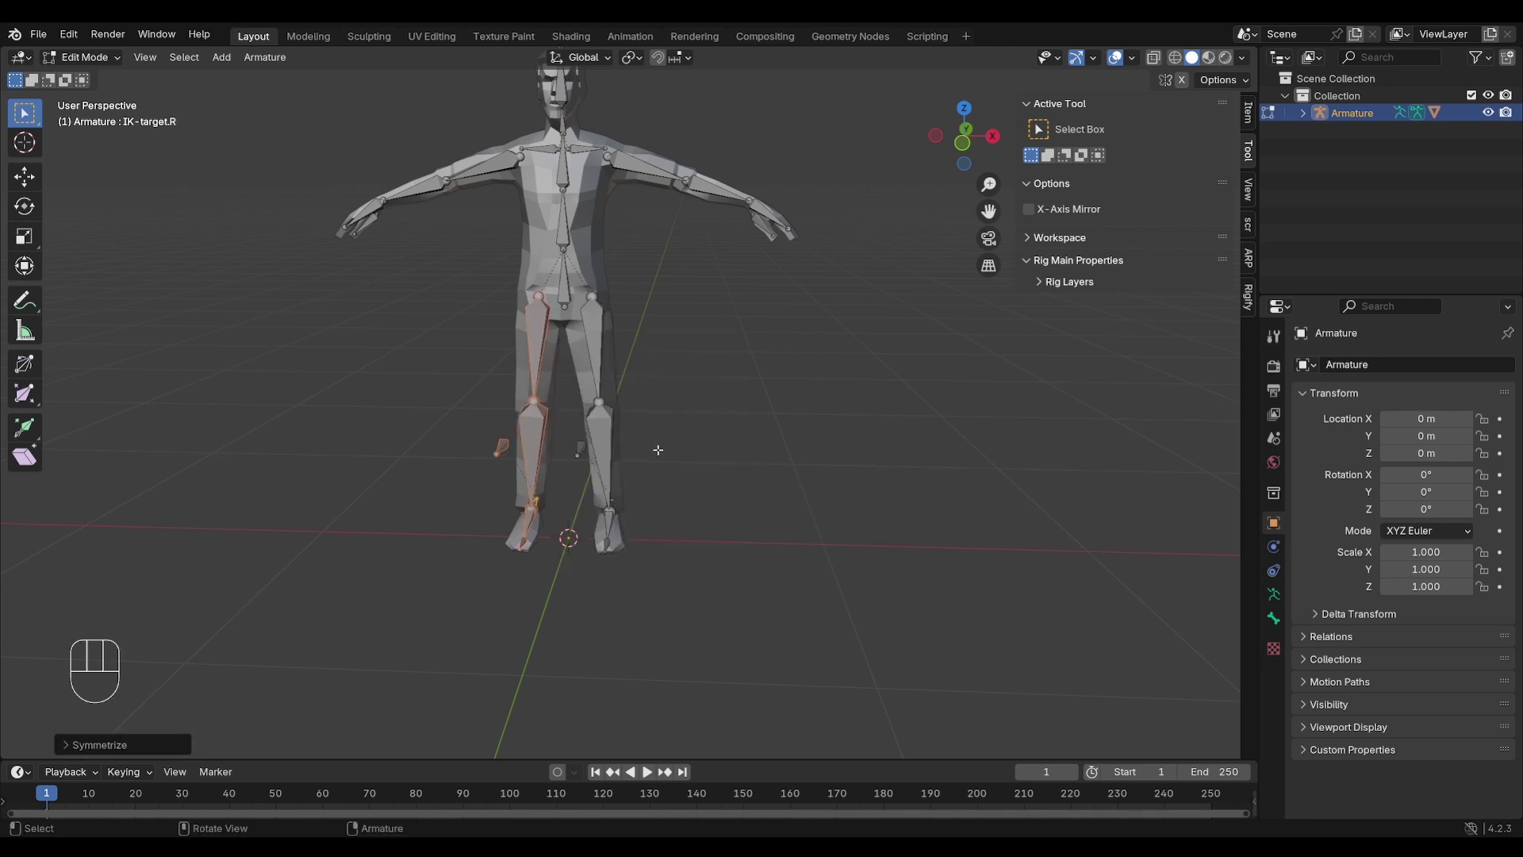
Back in Pose Mode, move IK-target.R up to check the right leg lifts, then cancel.
click(92, 62)
click(105, 118)
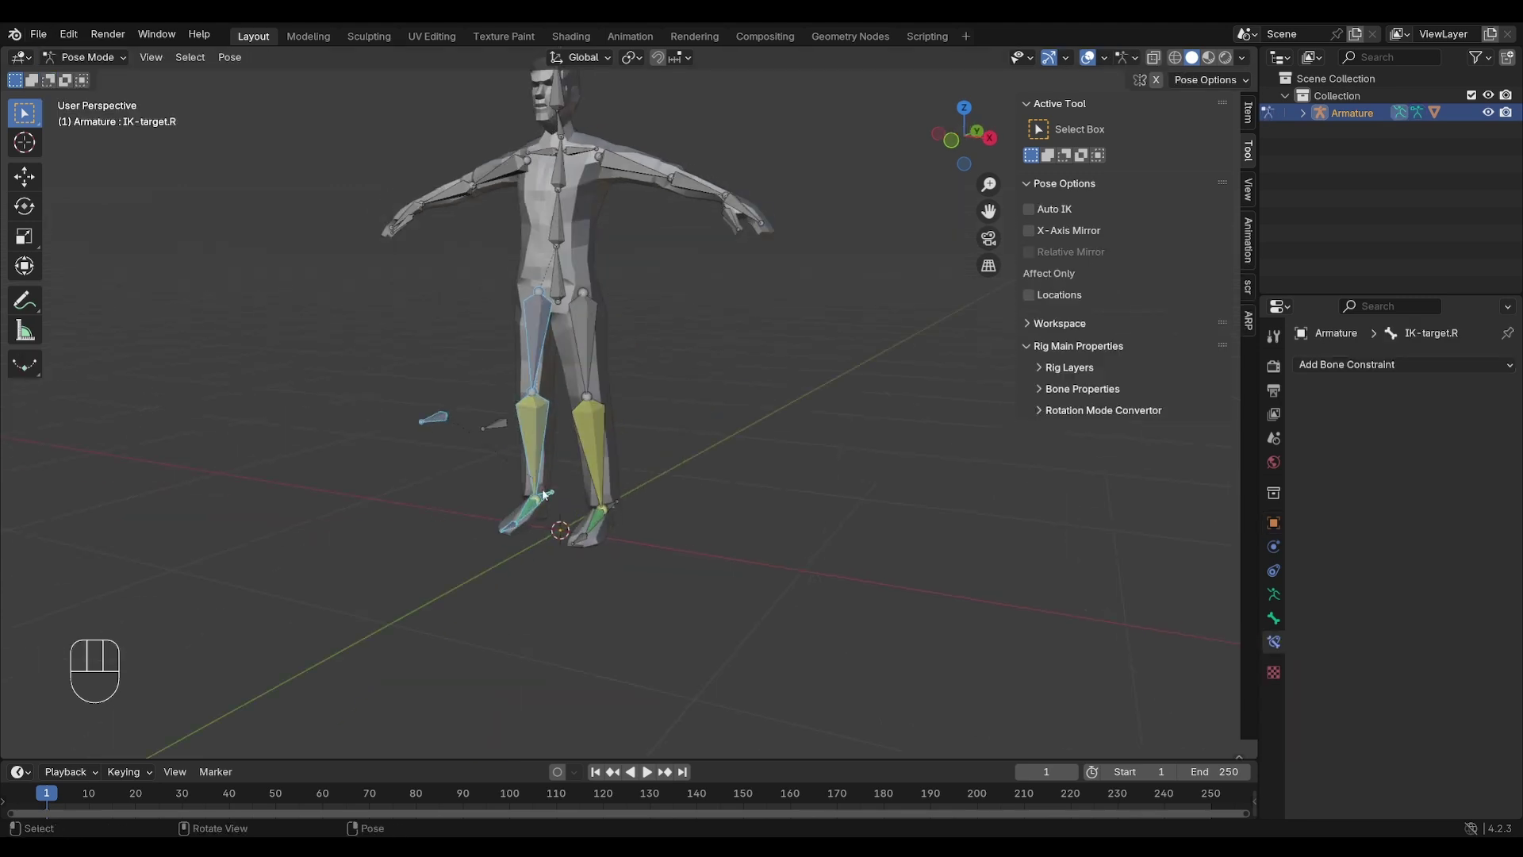
click(542, 493)
key(g)
click(542, 494)
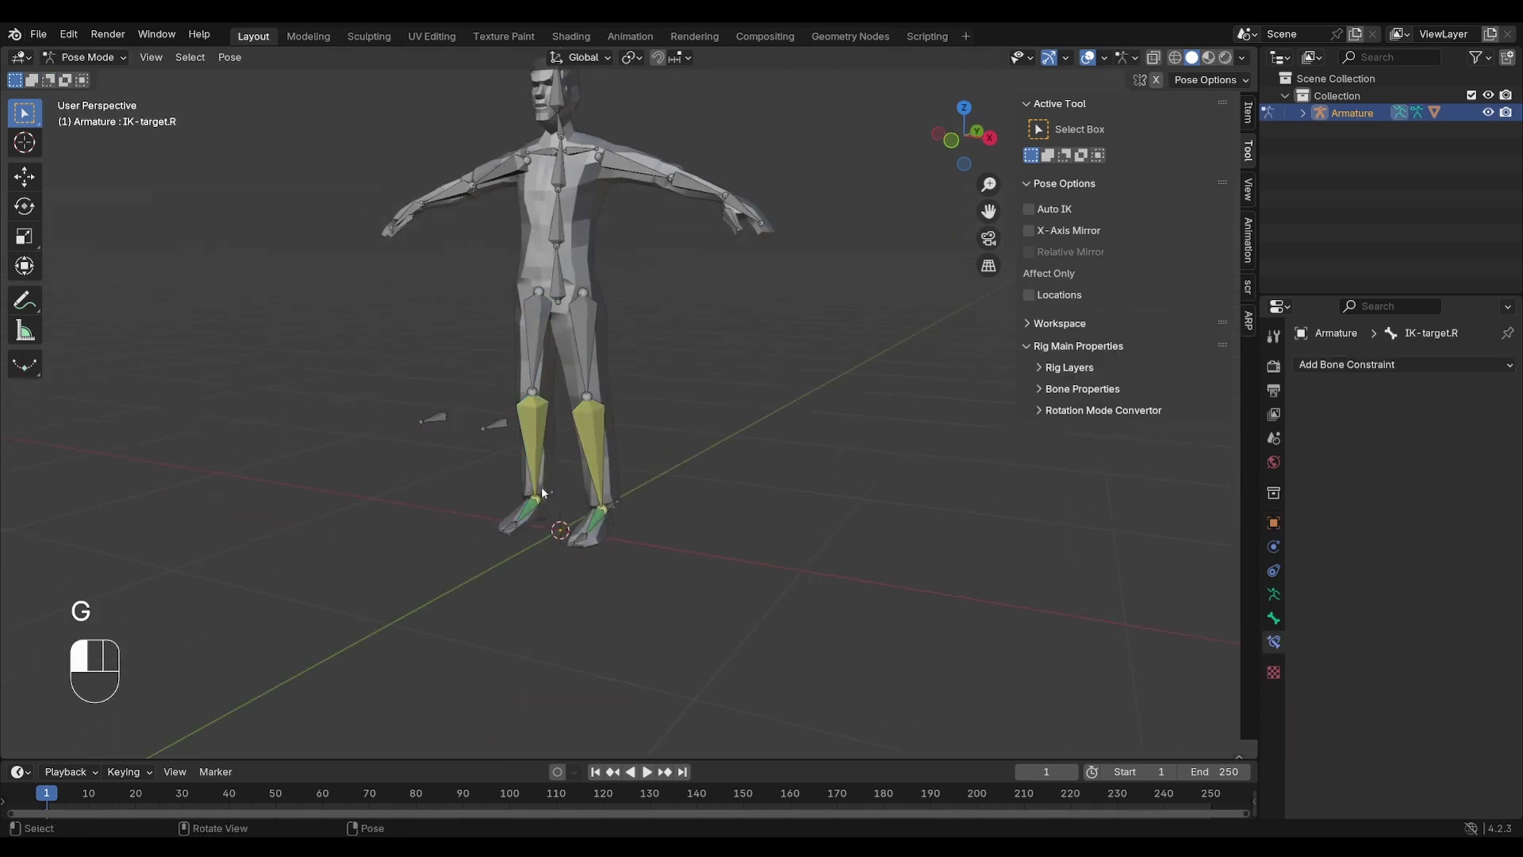
key(g)
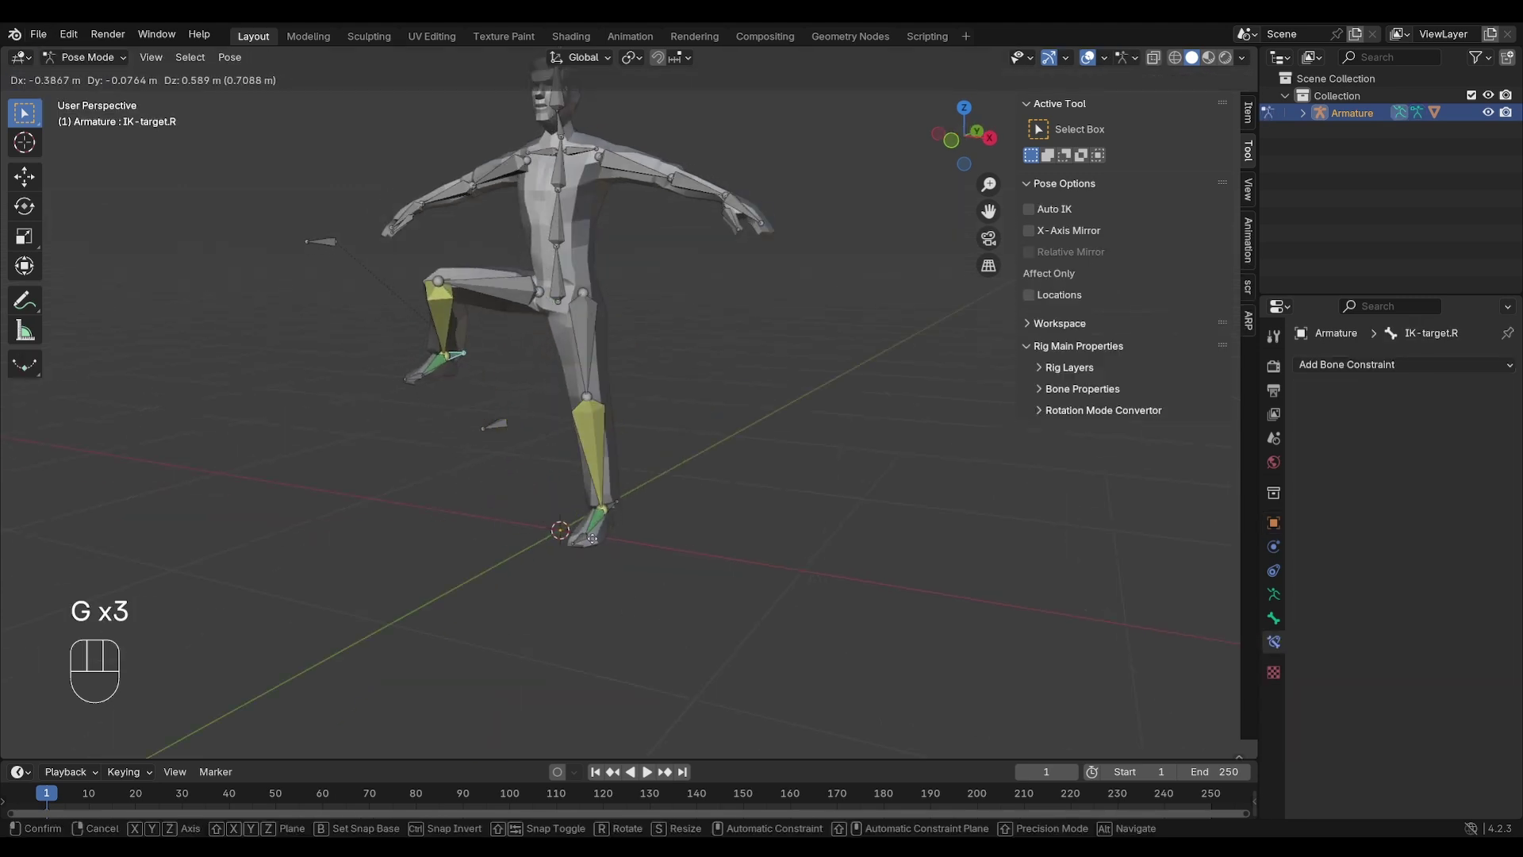
right_click(668, 608)
Test-move the Spine1 bone and IK-target.L, cancelling each move, while orbiting around the character.
middle_drag(666, 607, 709, 600)
click(555, 282)
key(g)
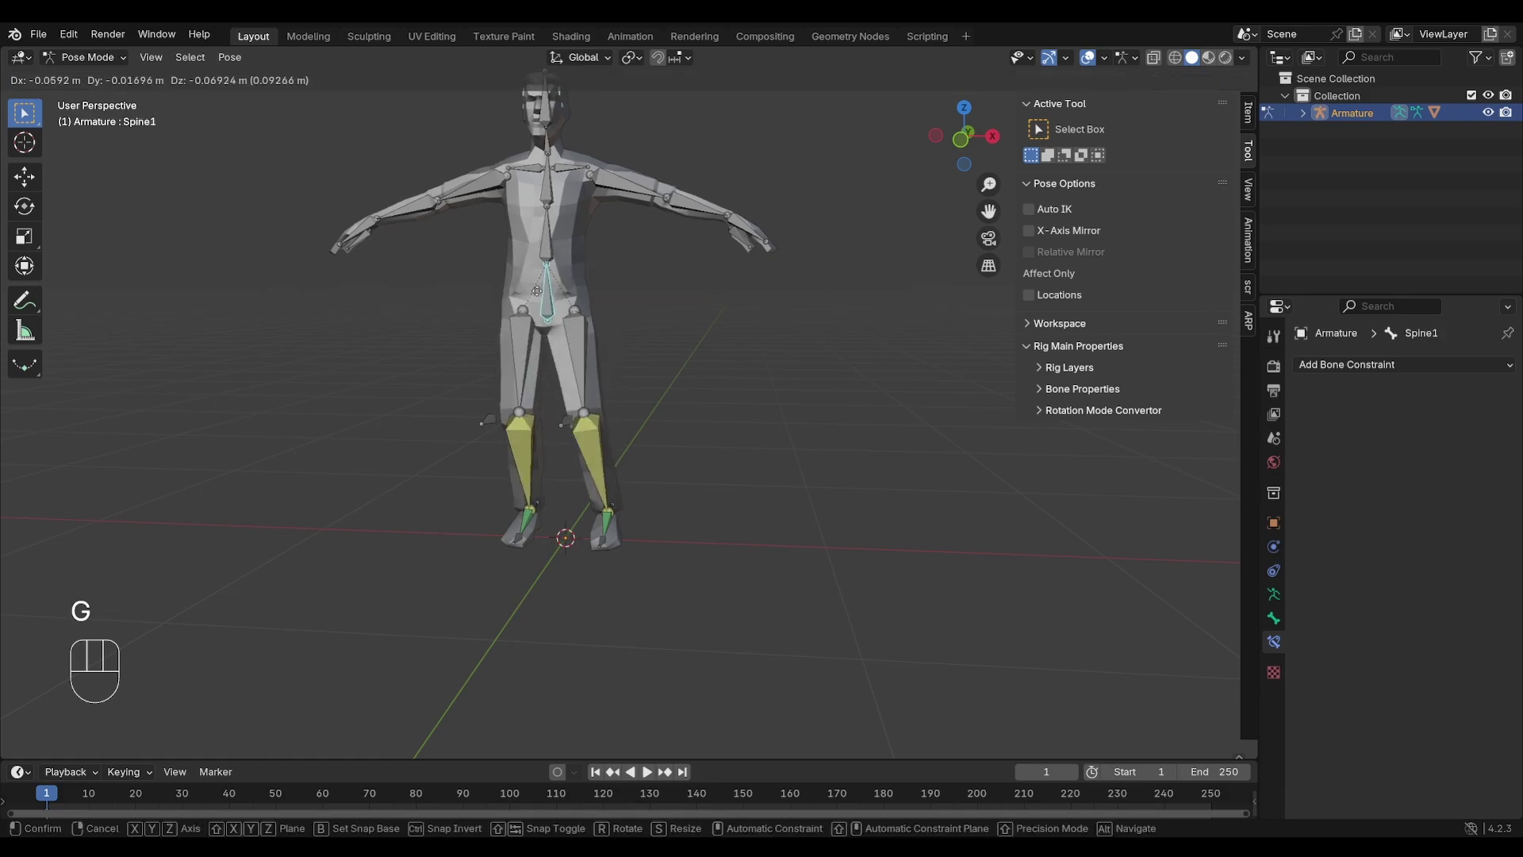
right_click(523, 341)
middle_drag(635, 444, 508, 476)
click(617, 507)
key(g)
right_click(678, 508)
middle_drag(680, 512, 734, 546)
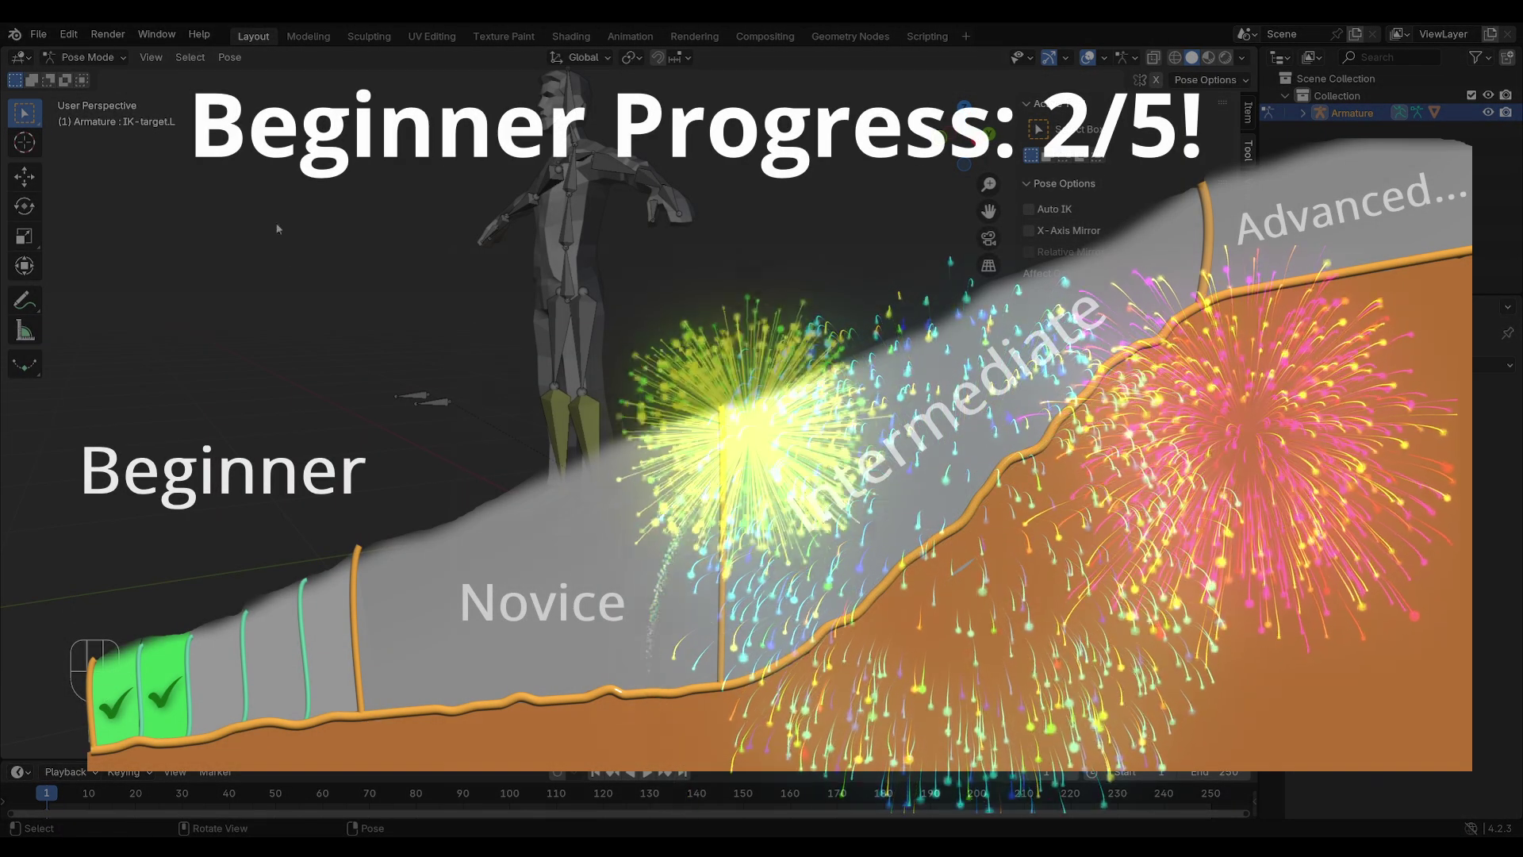
Start a grab move on the leg's IK target.
key(g)
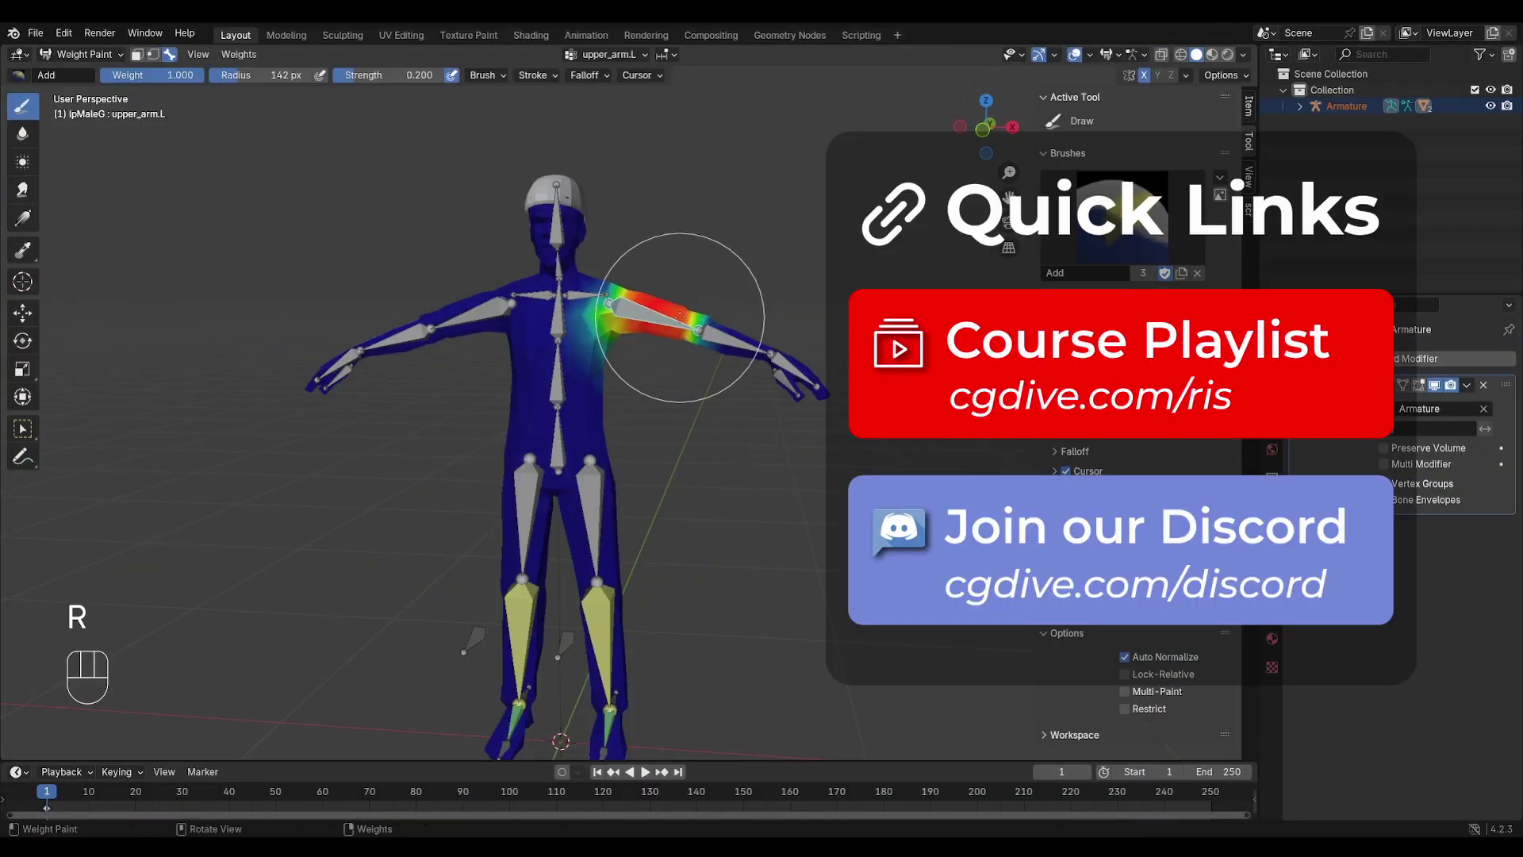
Rotate the left upper arm bone down into a lowered pose.
key(g)
key(r)
click(703, 422)
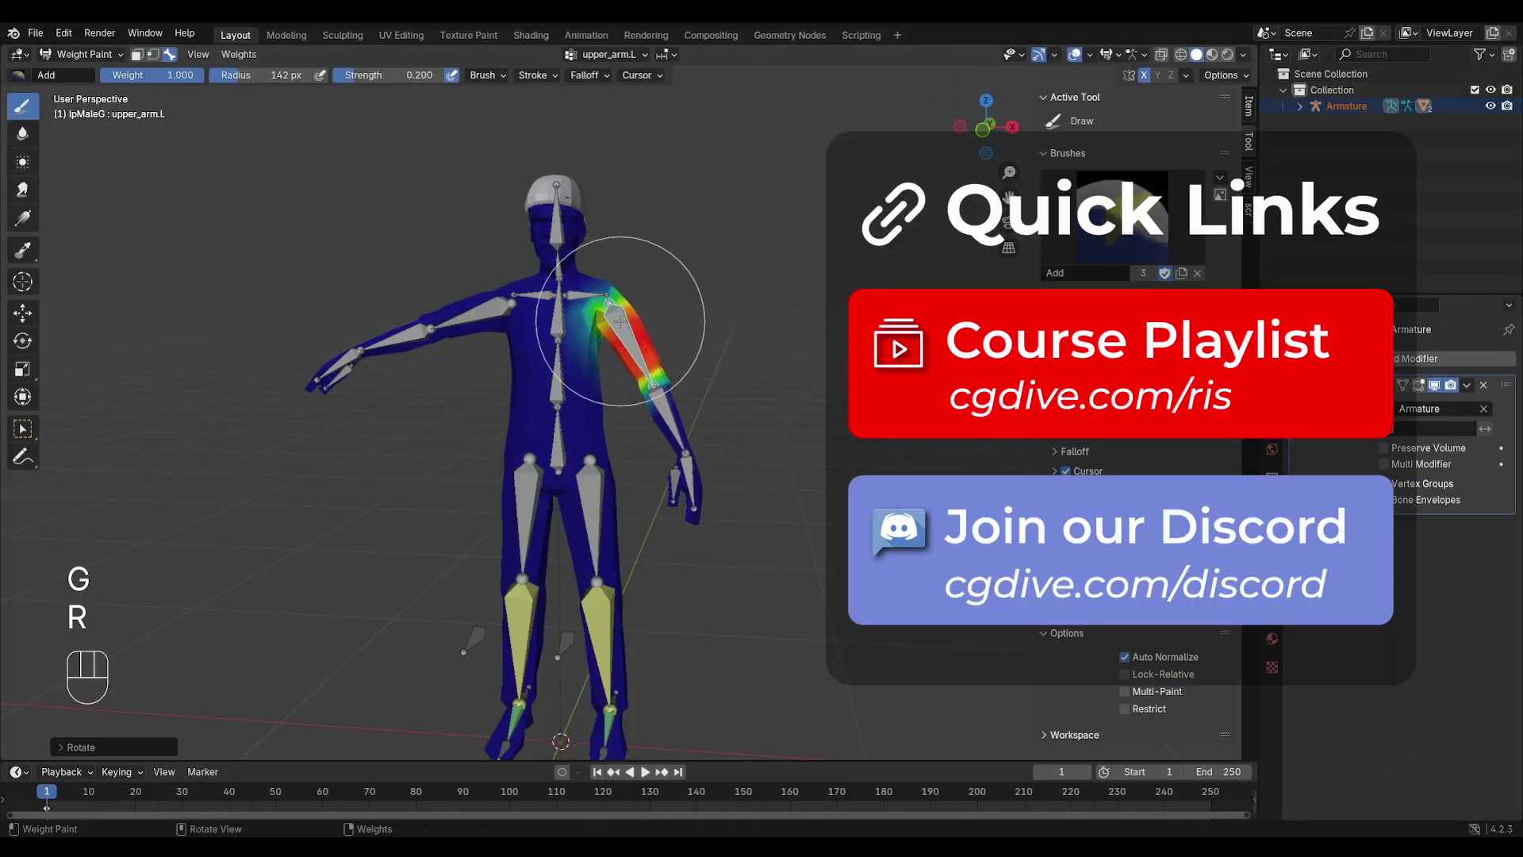
scroll(622, 322, up, 2)
With a 96 px brush, paint stronger upper_arm.L weight over the left shoulder and upper arm.
key(f)
click(600, 266)
click(605, 240)
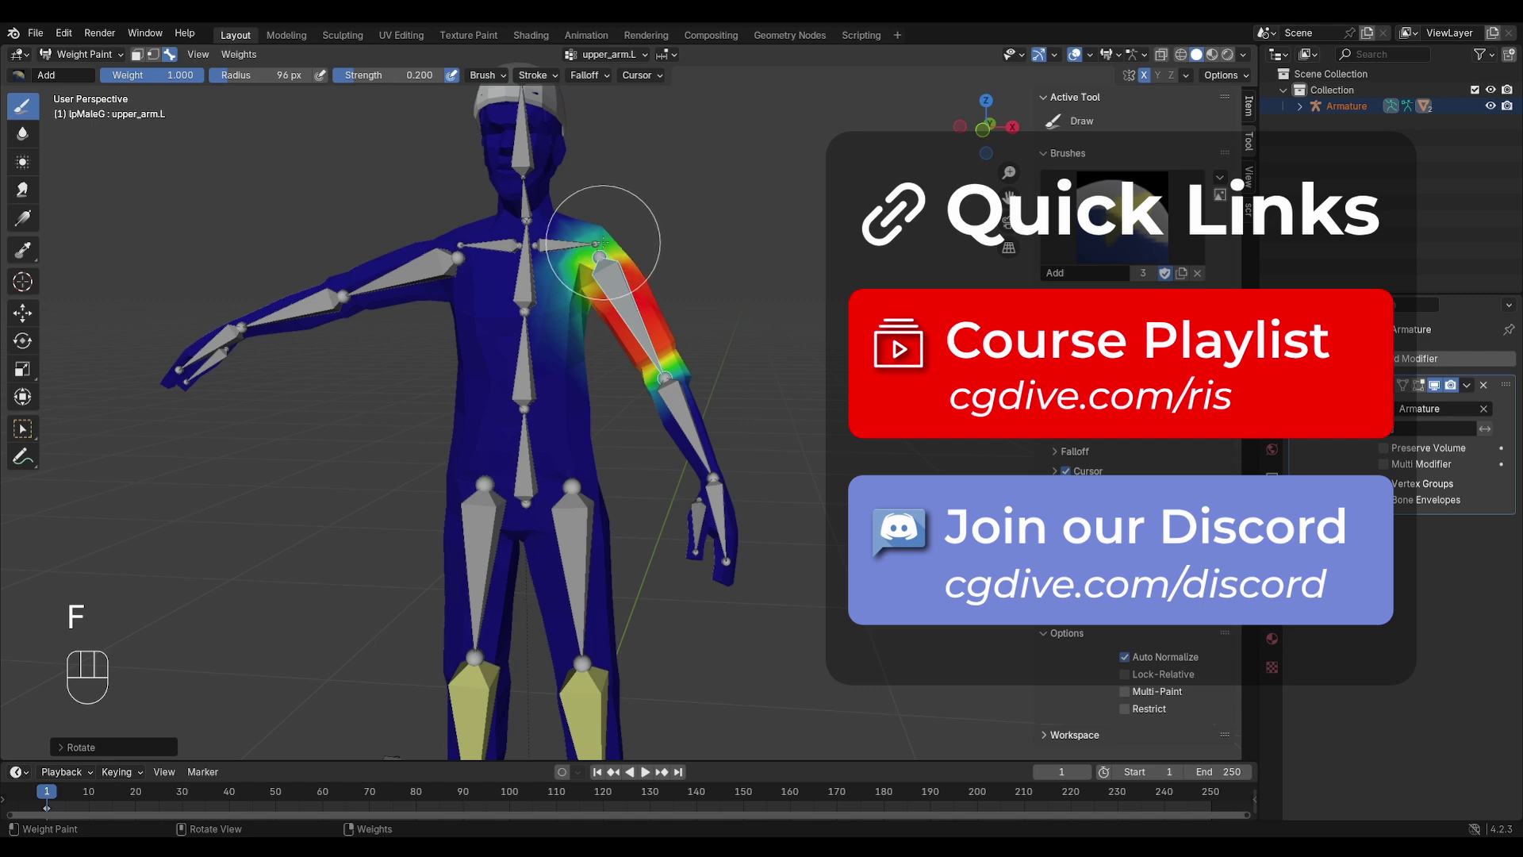
click(605, 238)
click(598, 225)
click(600, 230)
drag(601, 231, 628, 284)
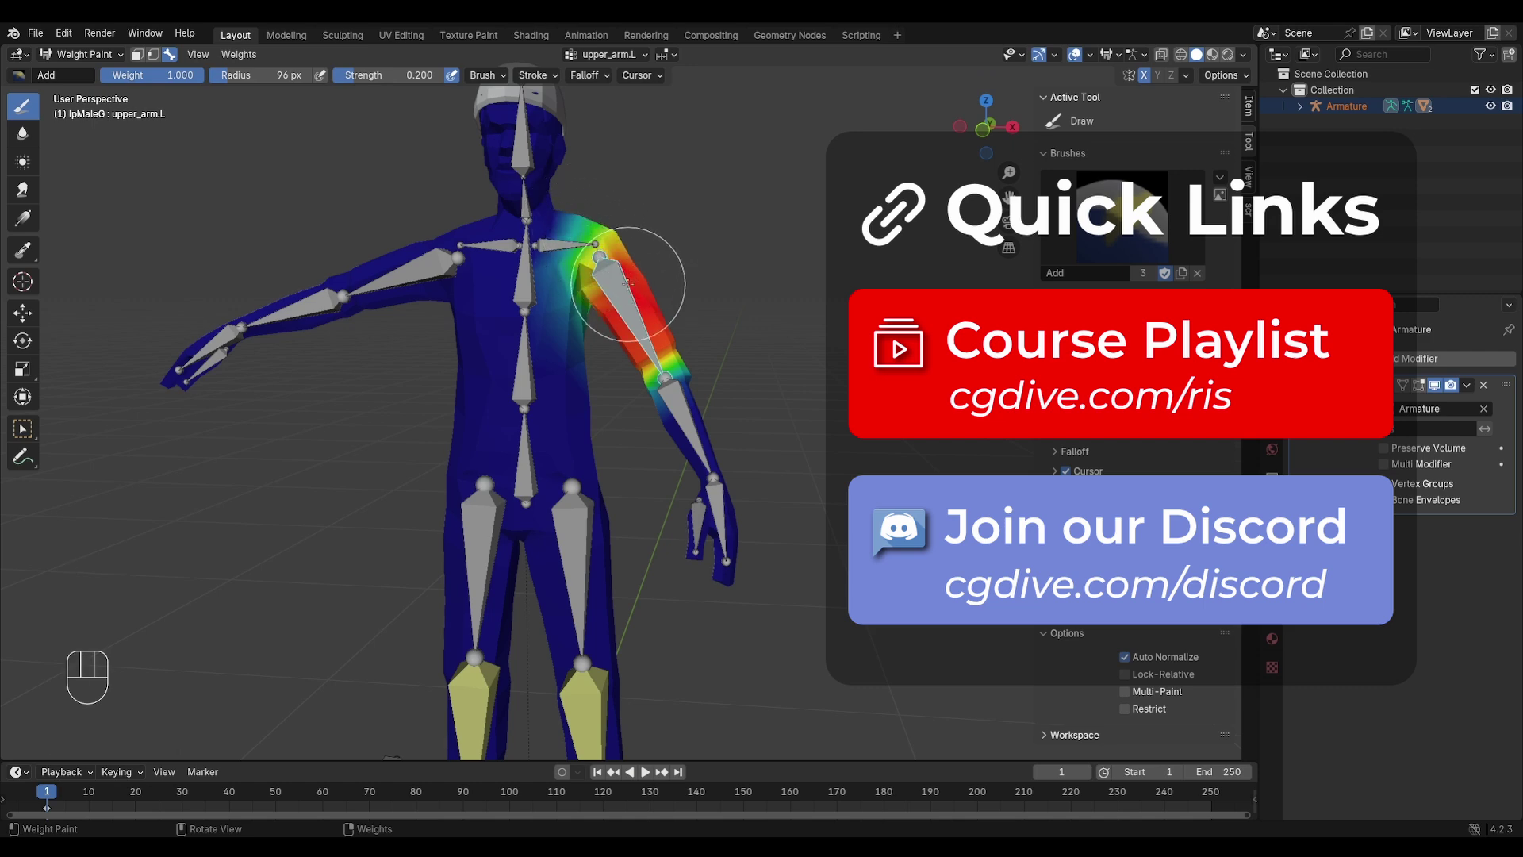